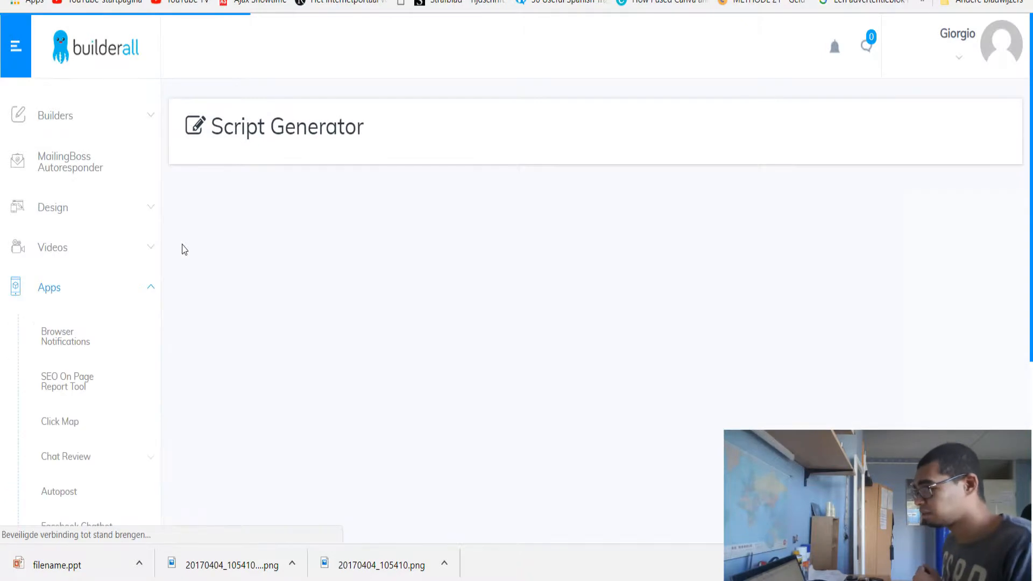
Step: Open script generation in the Script Generator and look through the available niches
scroll(398, 230, "down", 3)
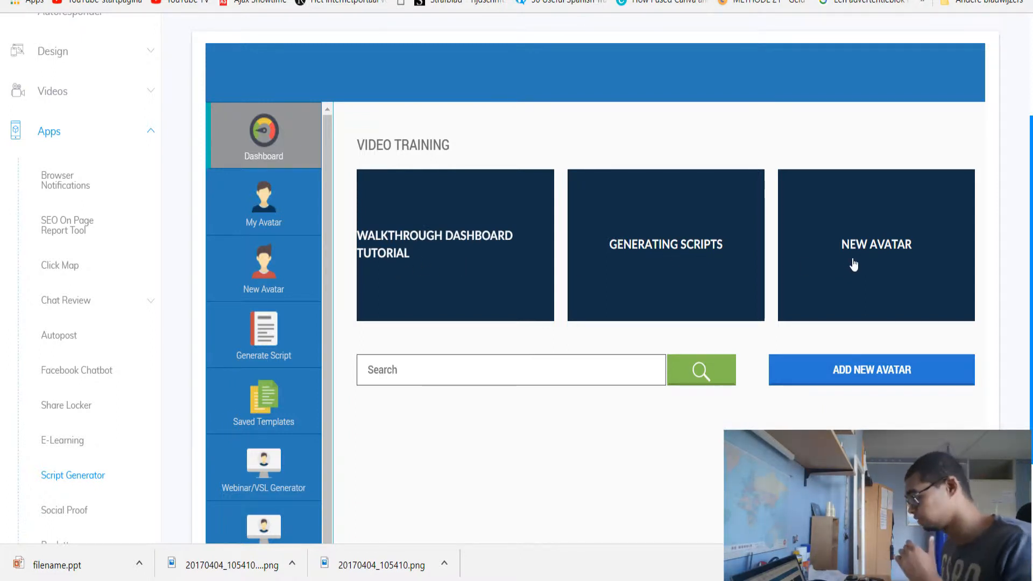
left_click(268, 337)
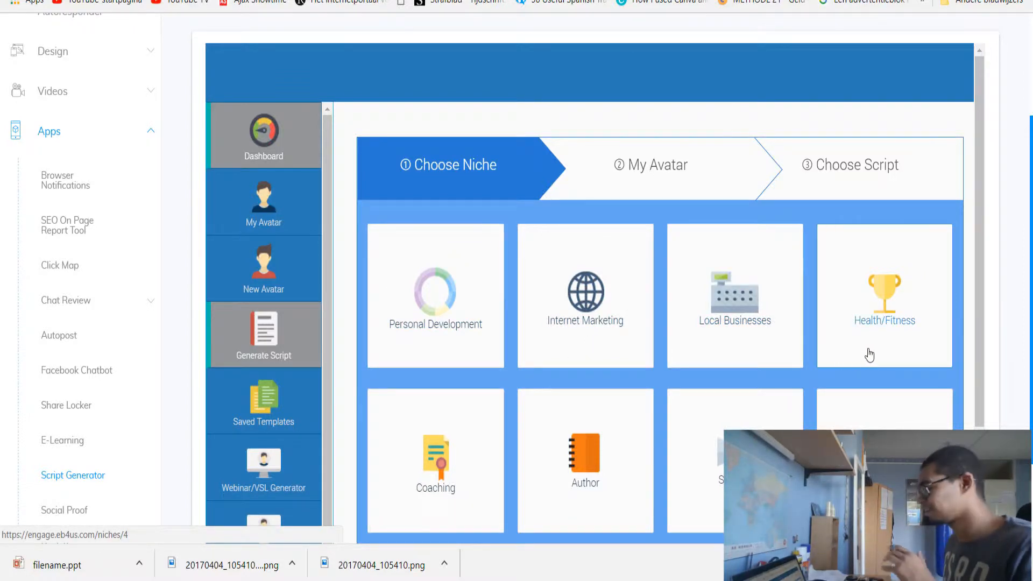
left_click_drag(981, 288, 954, 425)
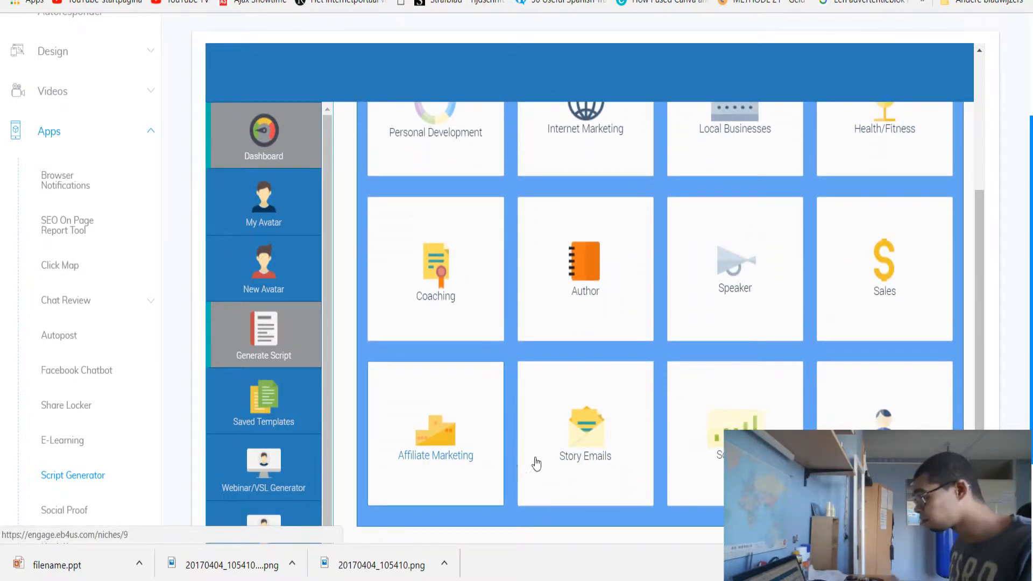
scroll(496, 184, "up", 3)
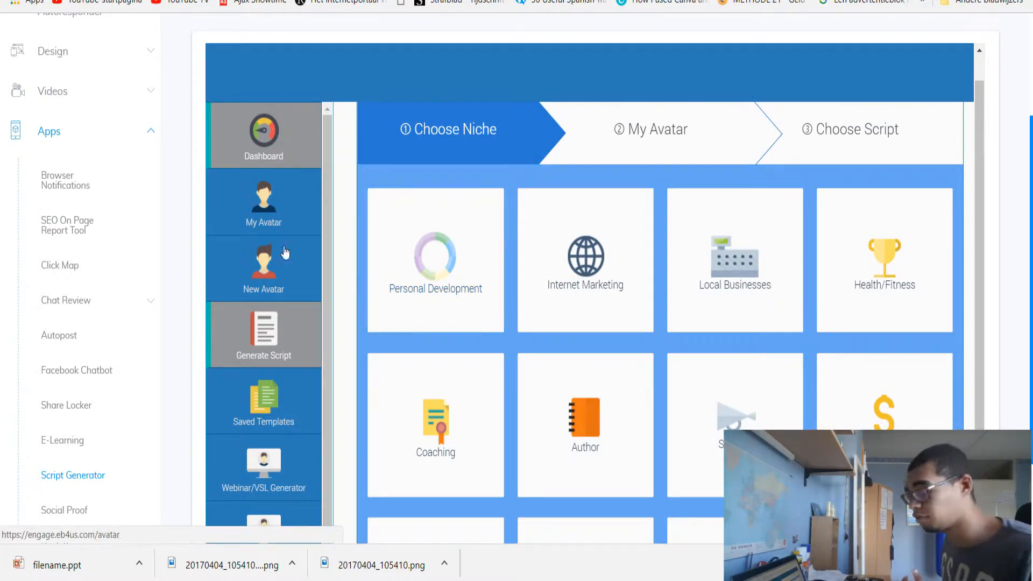
Step: Check the saved avatars, and open a blank new avatar to review its Ideal Avatar Profile questions
left_click(263, 210)
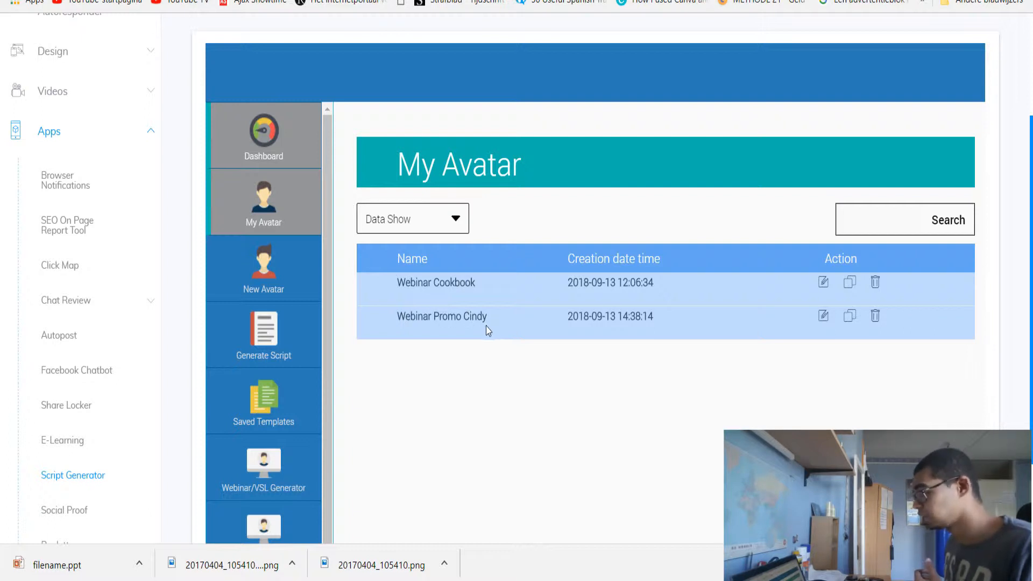
left_click(267, 268)
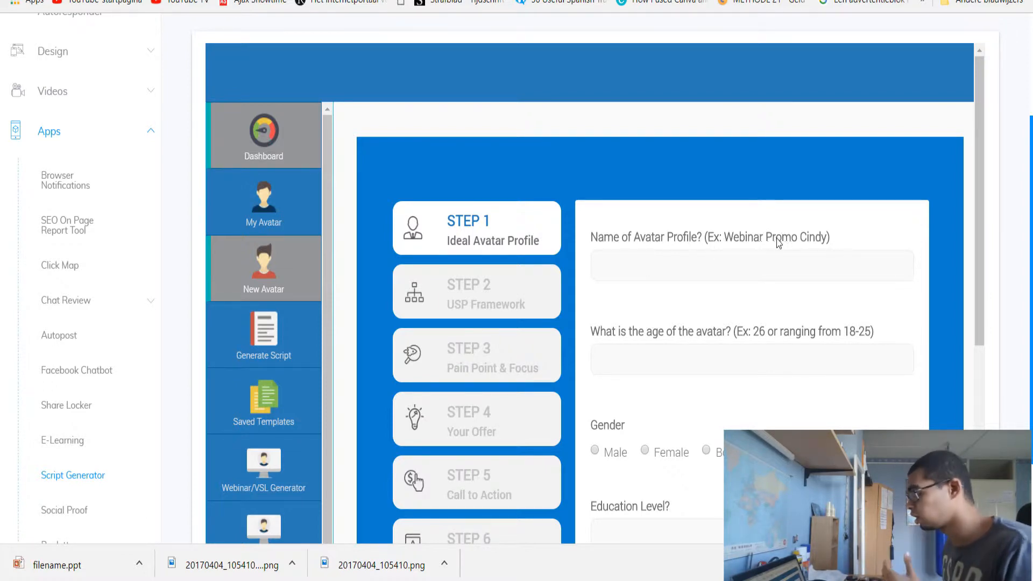
scroll(653, 299, "down", 2)
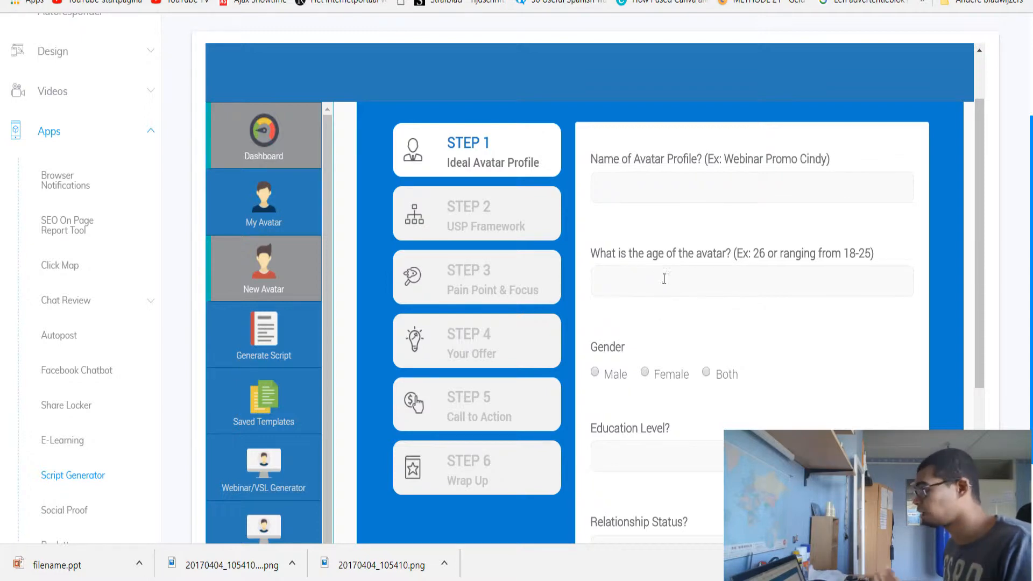
scroll(664, 279, "down", 2)
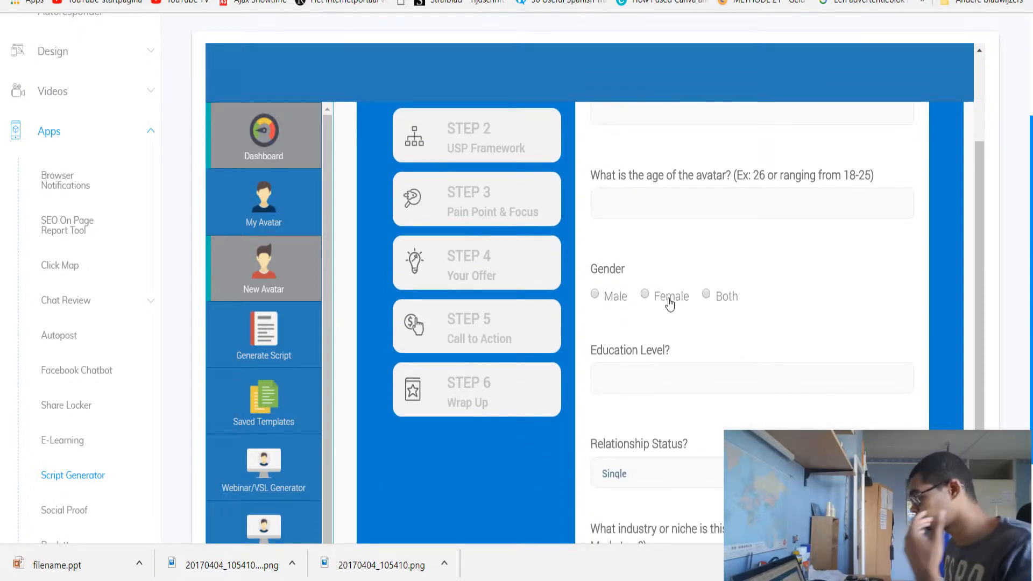
scroll(670, 304, "down", 4)
scroll(647, 330, "up", 6)
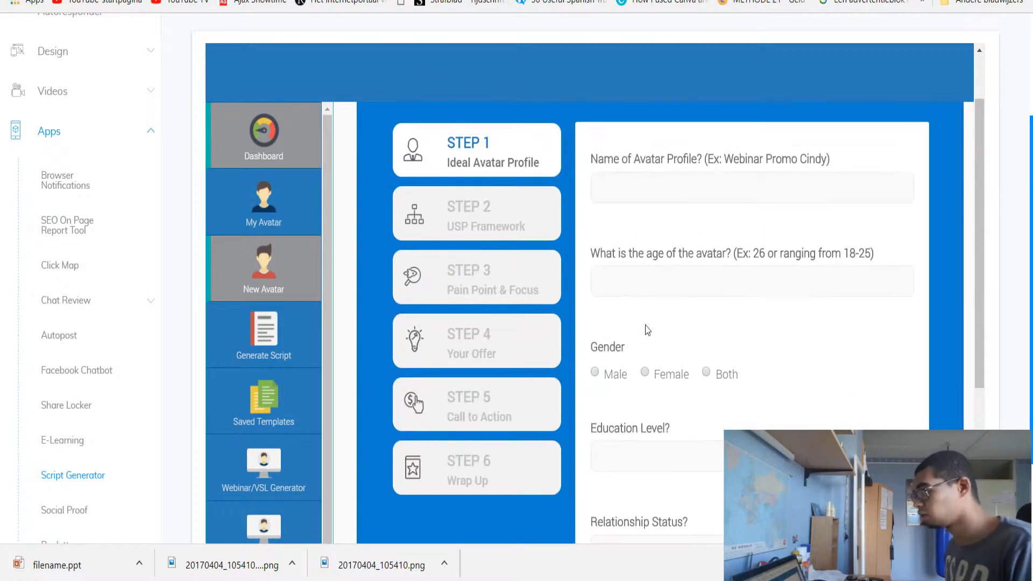
Step: Review all the USP Framework questions in step 2 of the new avatar, from the epiphany moment to the positive turning point
left_click(503, 228)
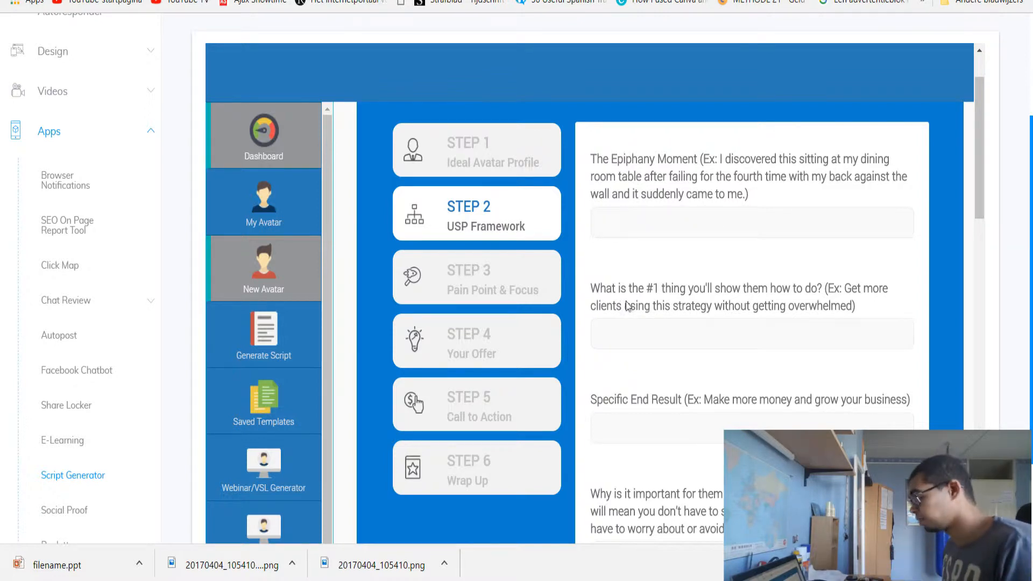
scroll(627, 305, "down", 2)
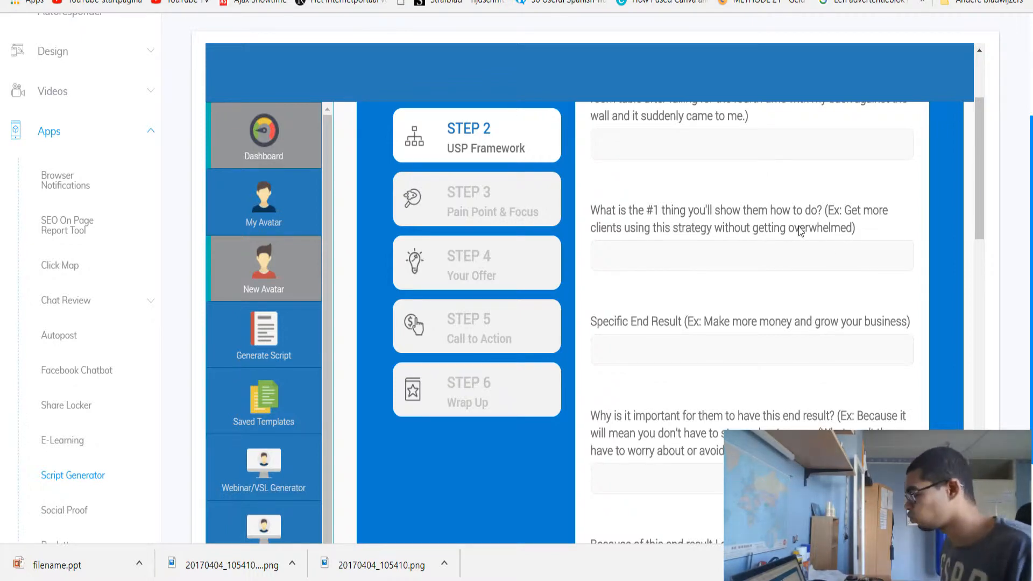
left_click_drag(977, 195, 966, 530)
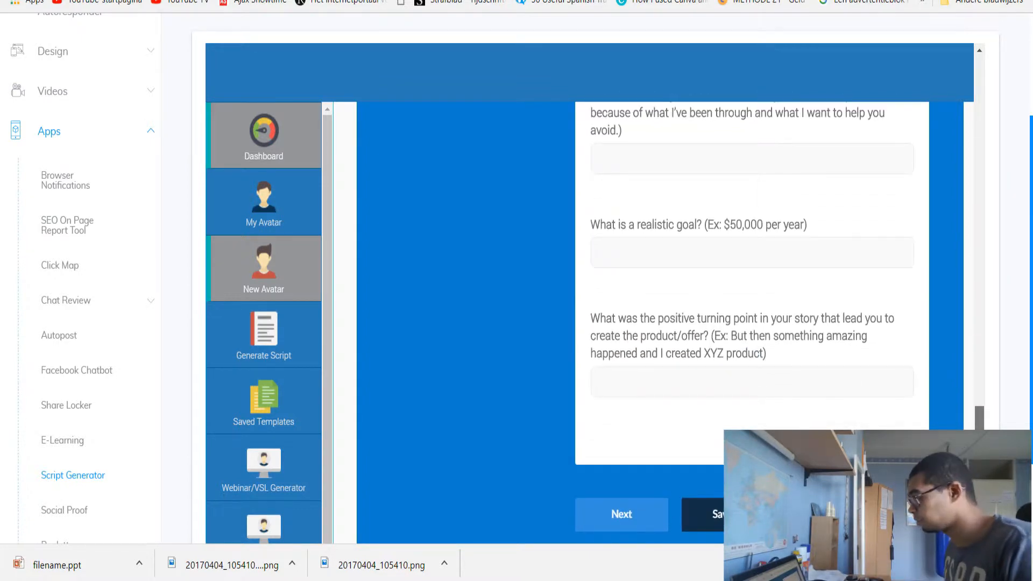
scroll(626, 211, "up", 15)
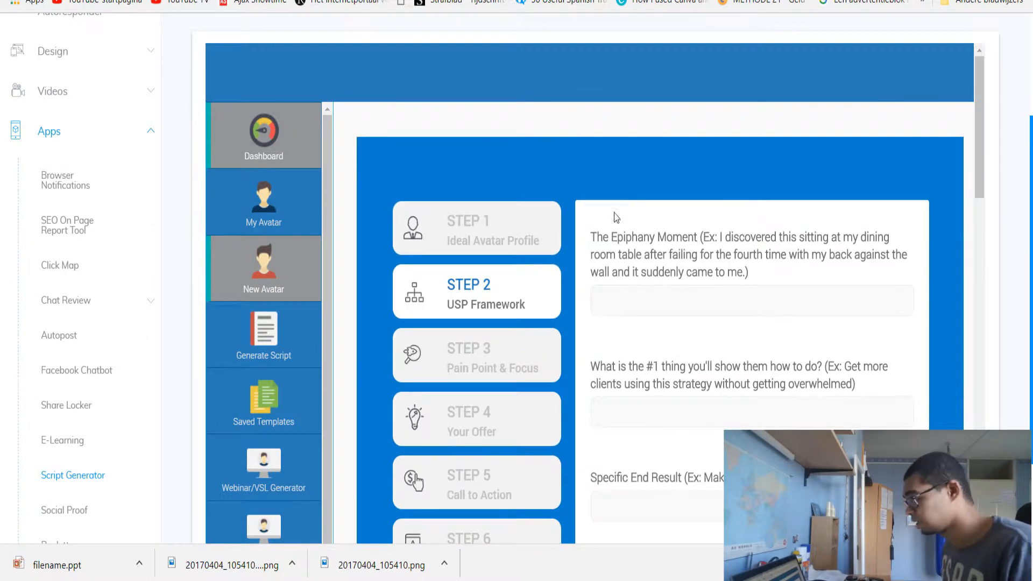
Step: Review the Pain Point & Focus questions in step 3 and the Your Offer questions in step 4 of the new avatar
scroll(592, 242, "down", 2)
left_click(477, 276)
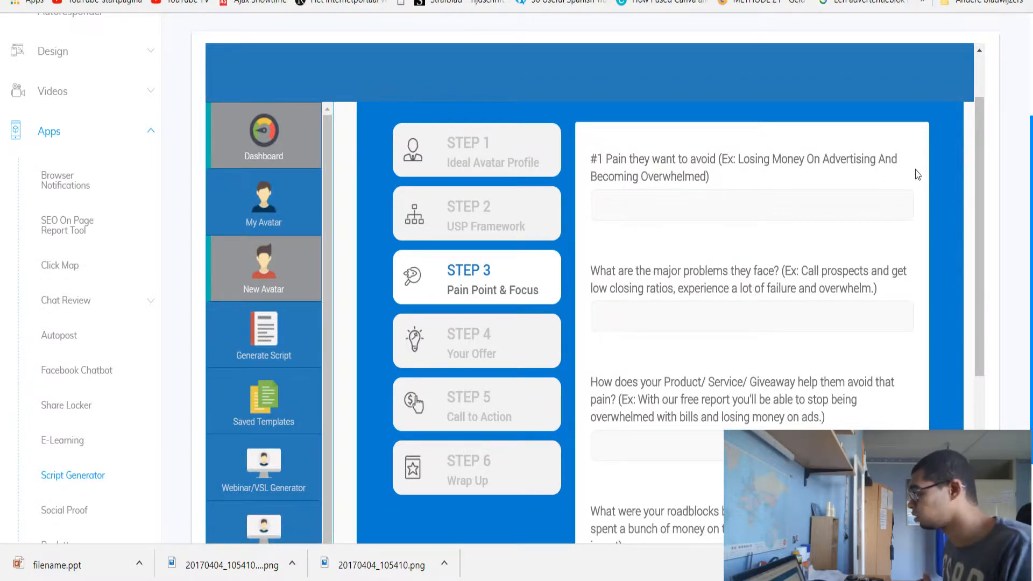
left_click_drag(977, 172, 965, 201)
left_click(461, 302)
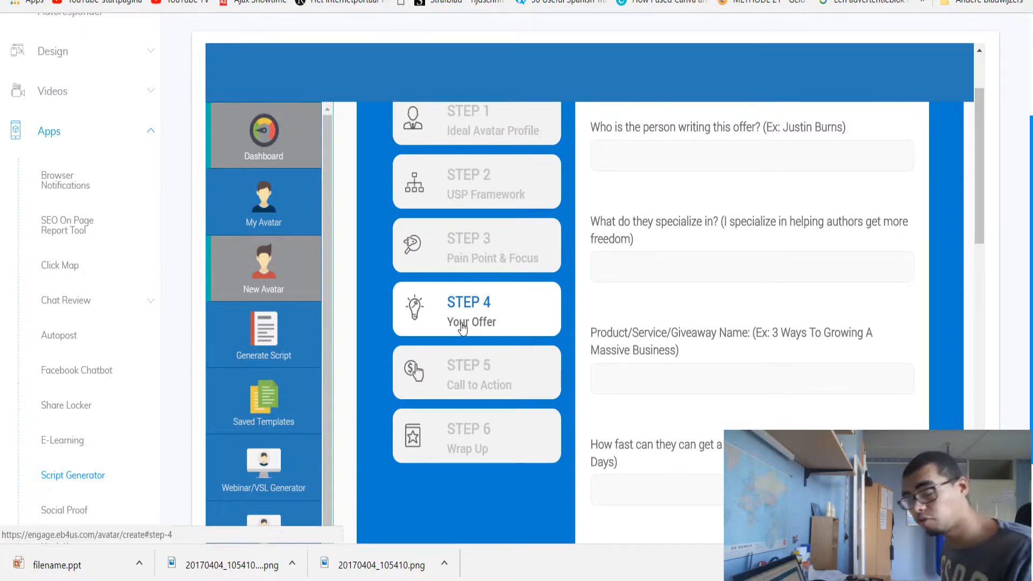
scroll(592, 306, "up", 3)
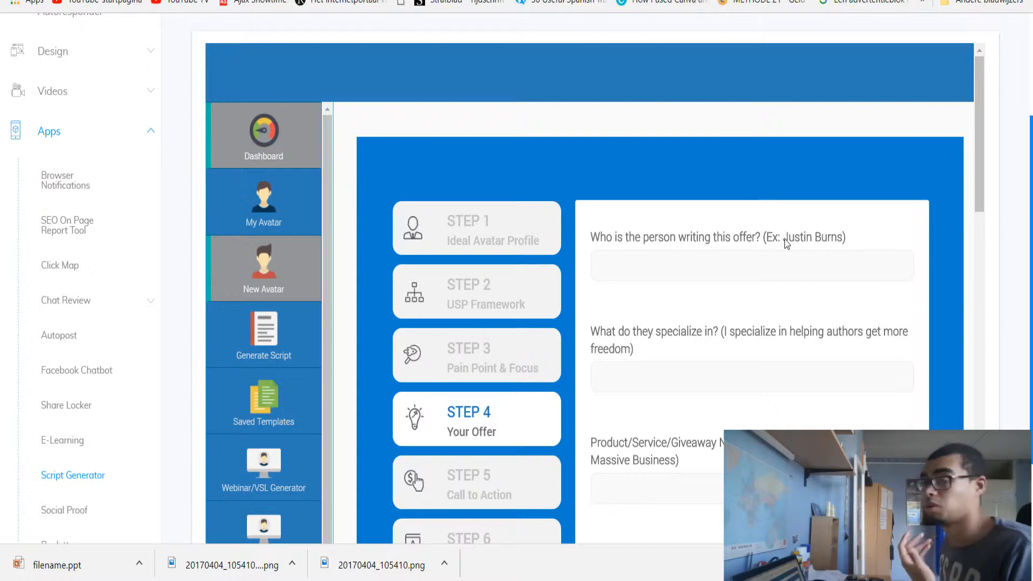
scroll(721, 294, "down", 3)
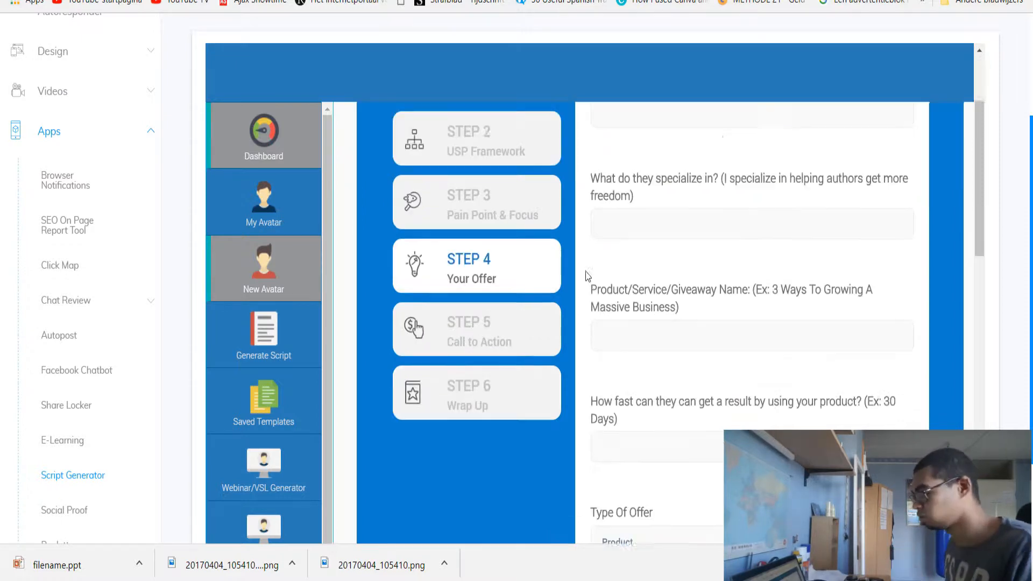
Step: Review the Call to Action questions in step 5, including the choices for the ad action and for the action following the sales copy
left_click(486, 335)
scroll(596, 263, "up", 2)
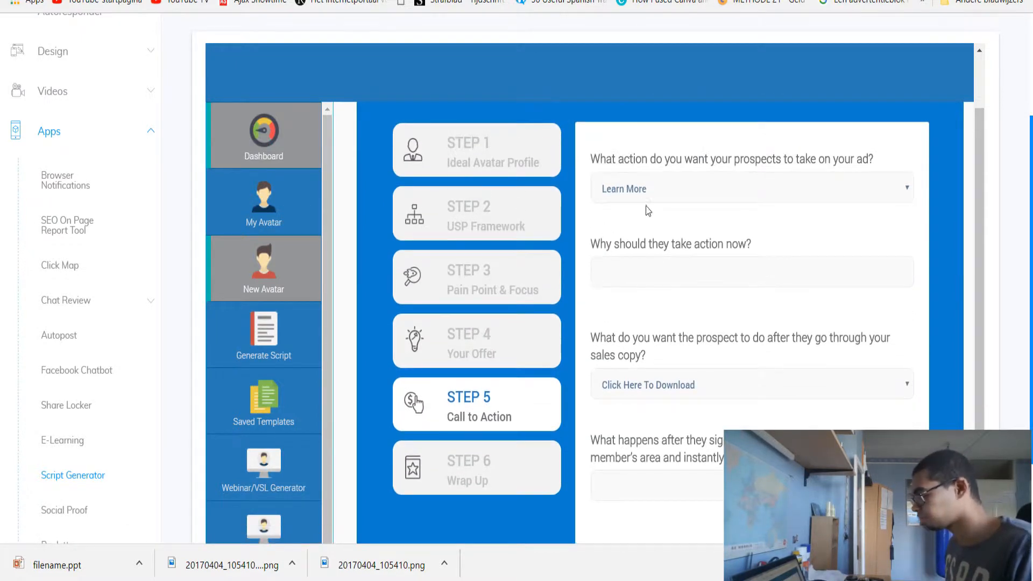
left_click(679, 200)
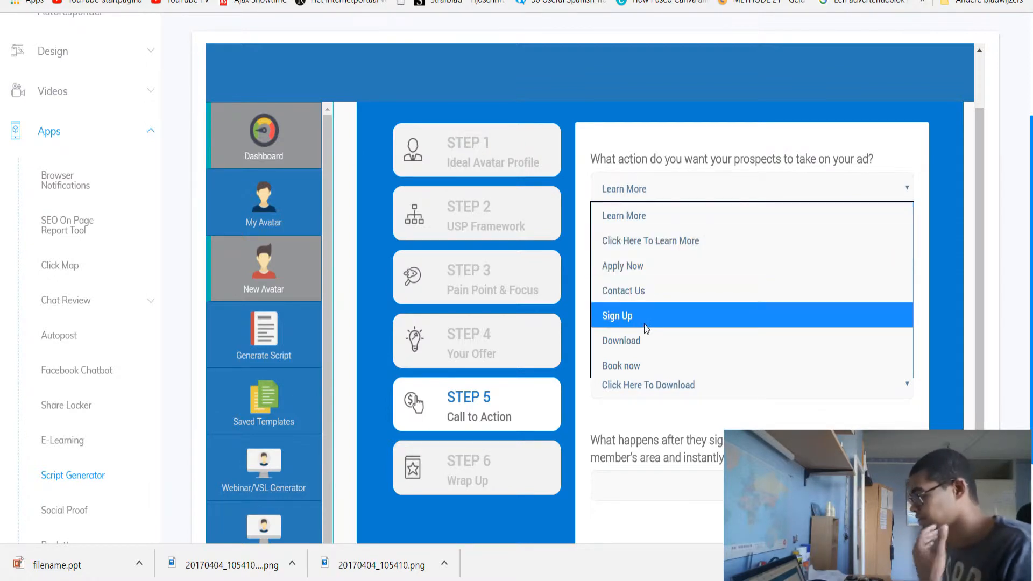
left_click(581, 310)
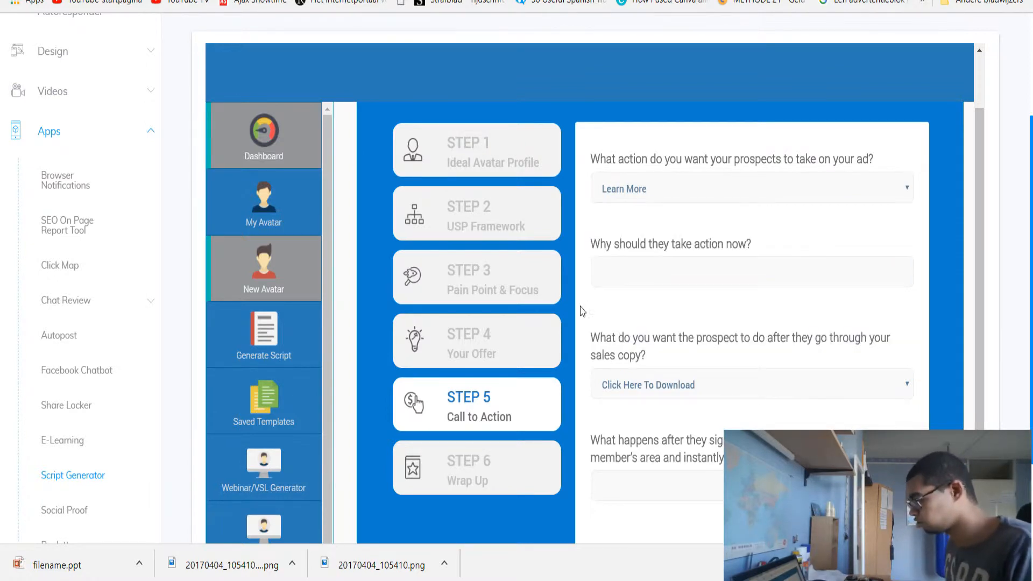
scroll(608, 293, "down", 2)
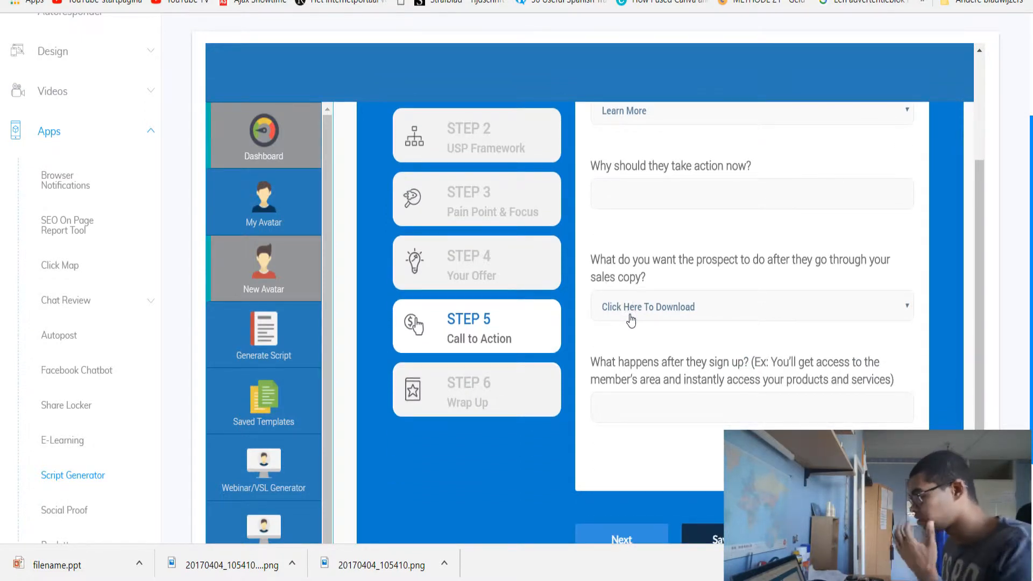
left_click(632, 320)
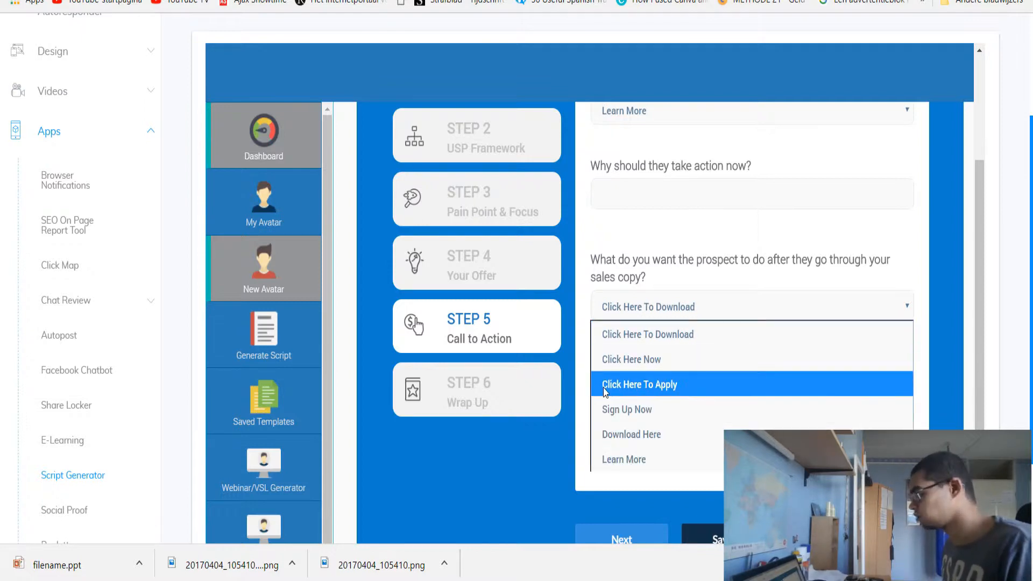
left_click(592, 272)
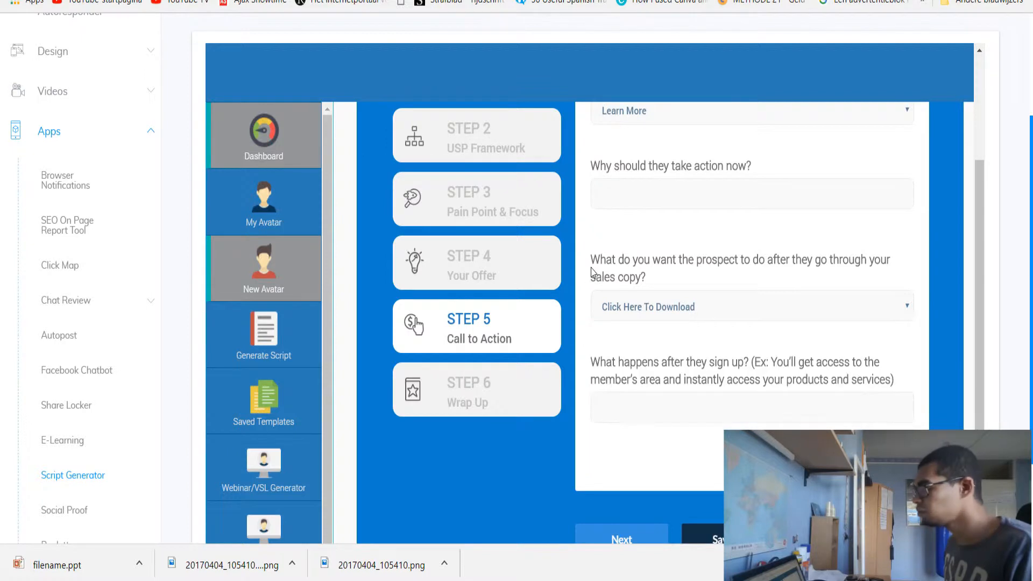
scroll(594, 272, "down", 1)
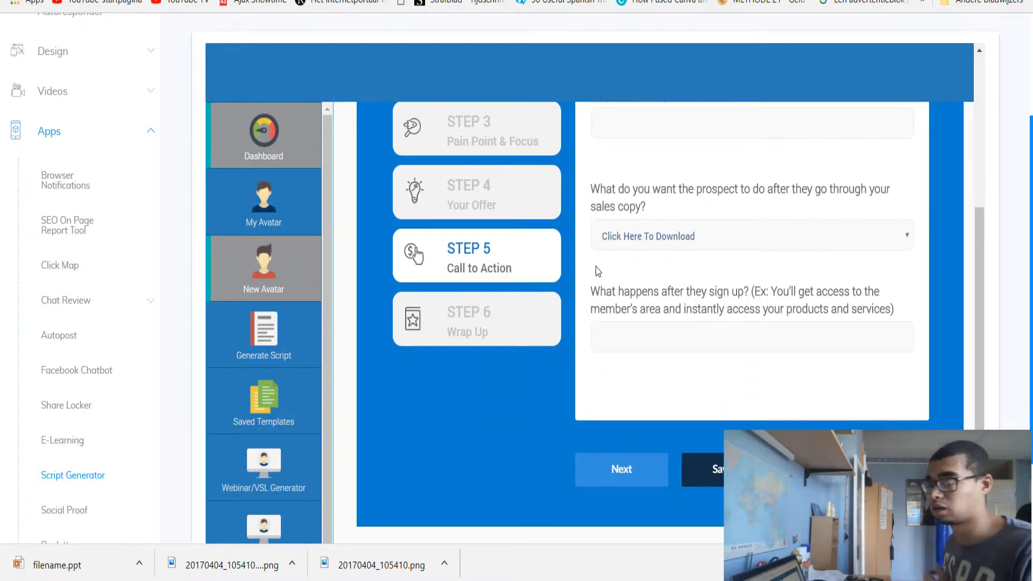
Step: Review the Wrap Up questions in step 6, from the persona name and contact details to the social profiles and promotion city
left_click(519, 325)
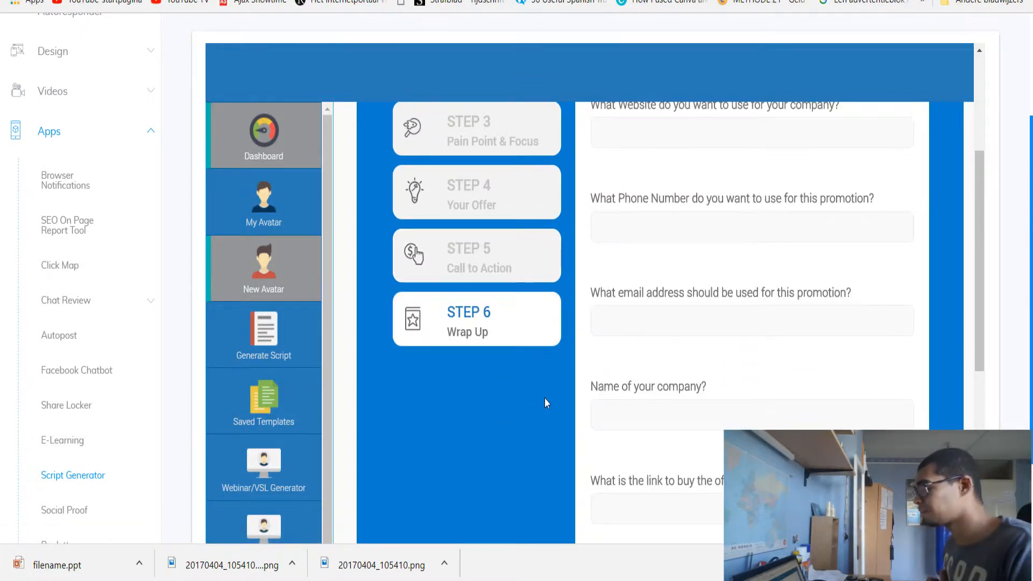
scroll(572, 403, "up", 2)
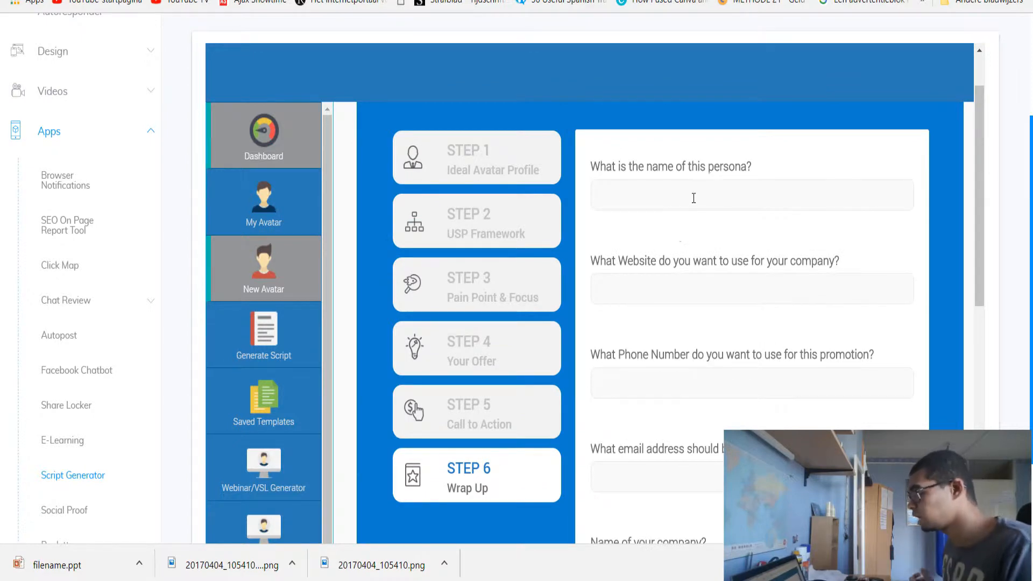
scroll(678, 264, "down", 1)
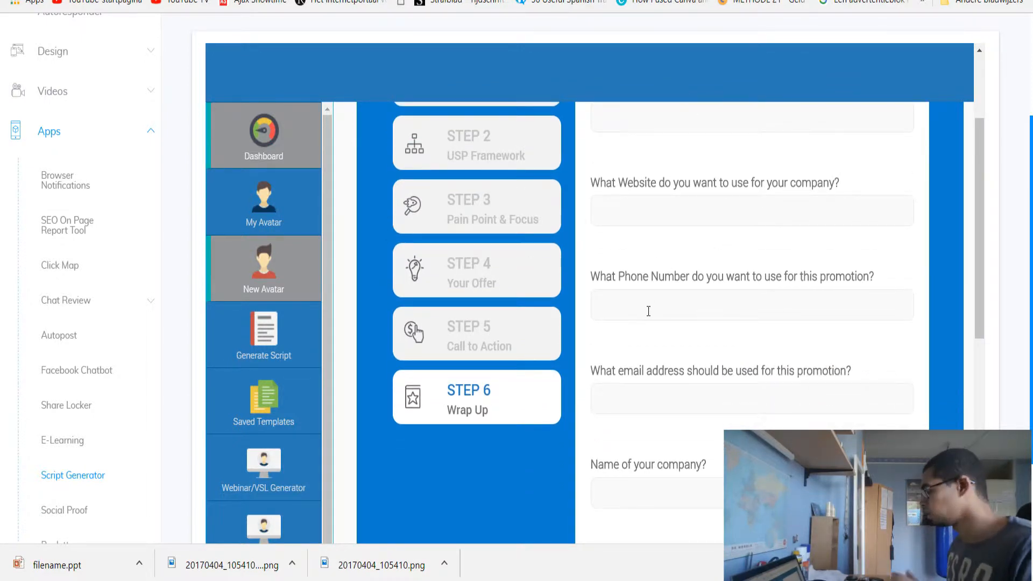
scroll(637, 397, "down", 3)
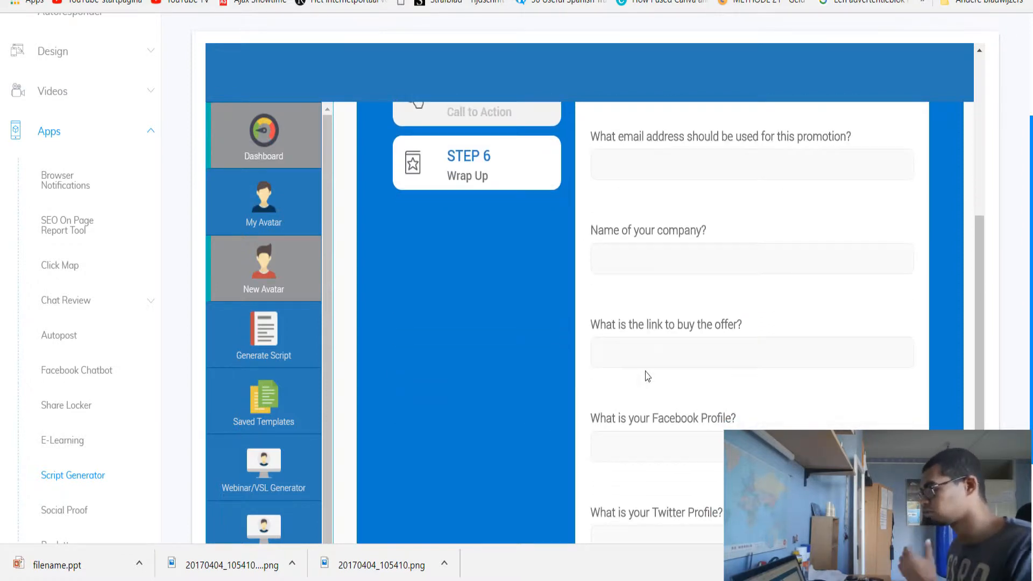
scroll(651, 323, "down", 2)
scroll(651, 322, "down", 1)
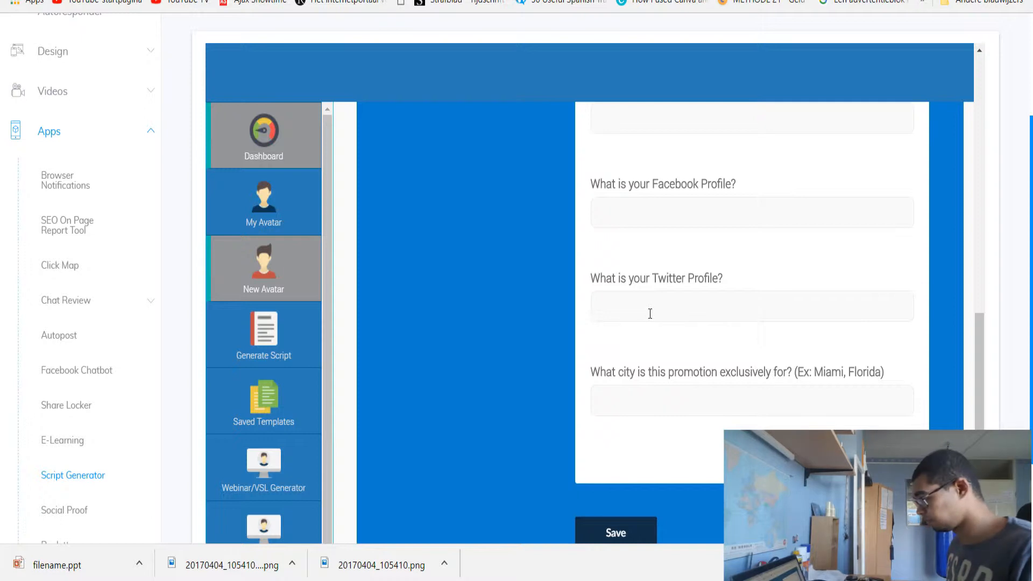
scroll(643, 360, "up", 7)
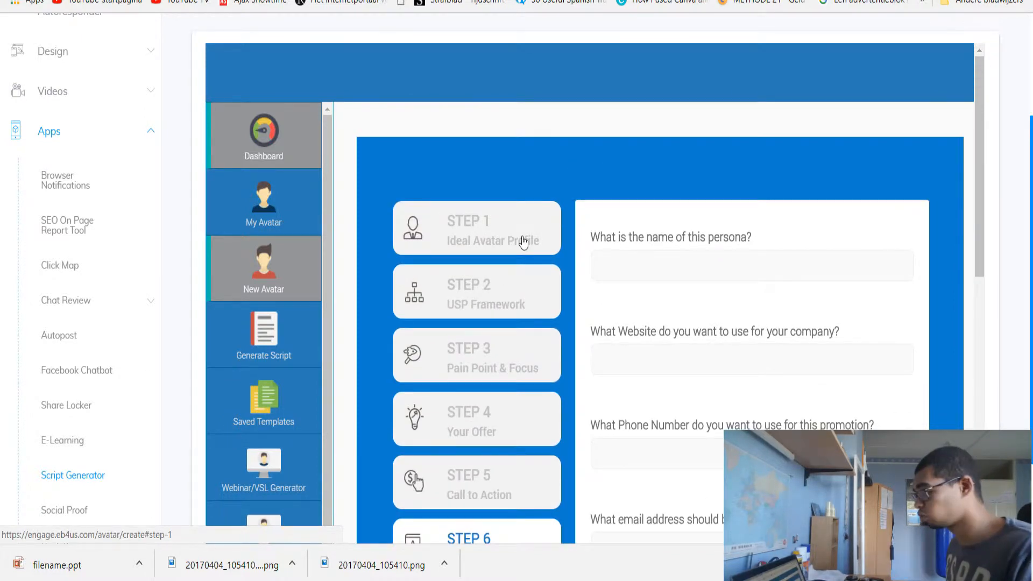
scroll(517, 247, "down", 1)
scroll(495, 248, "down", 1)
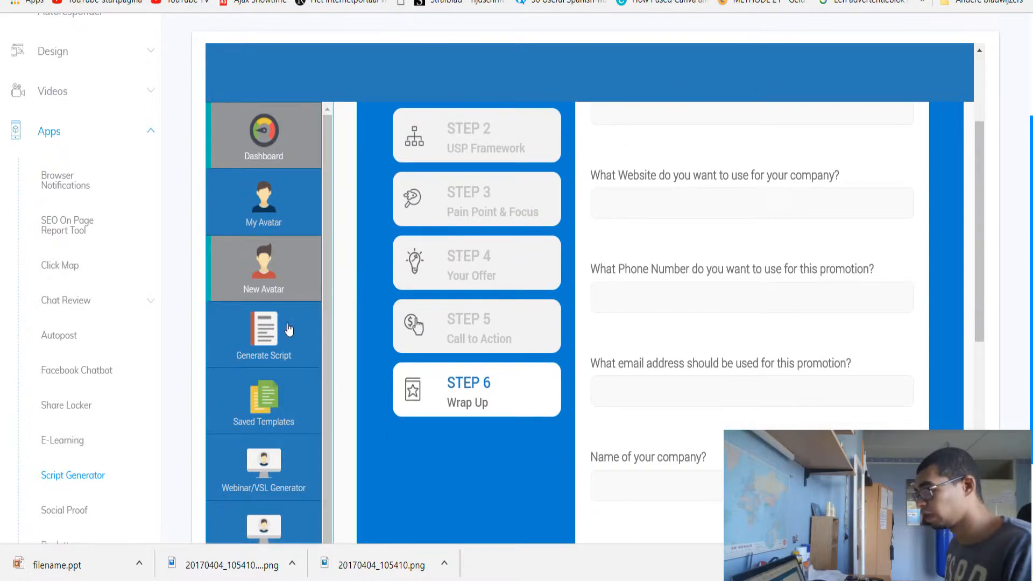
Step: Open the saved Webinar Promo Cindy avatar for editing and review its Ideal Avatar Profile answers in step 1
left_click(273, 336)
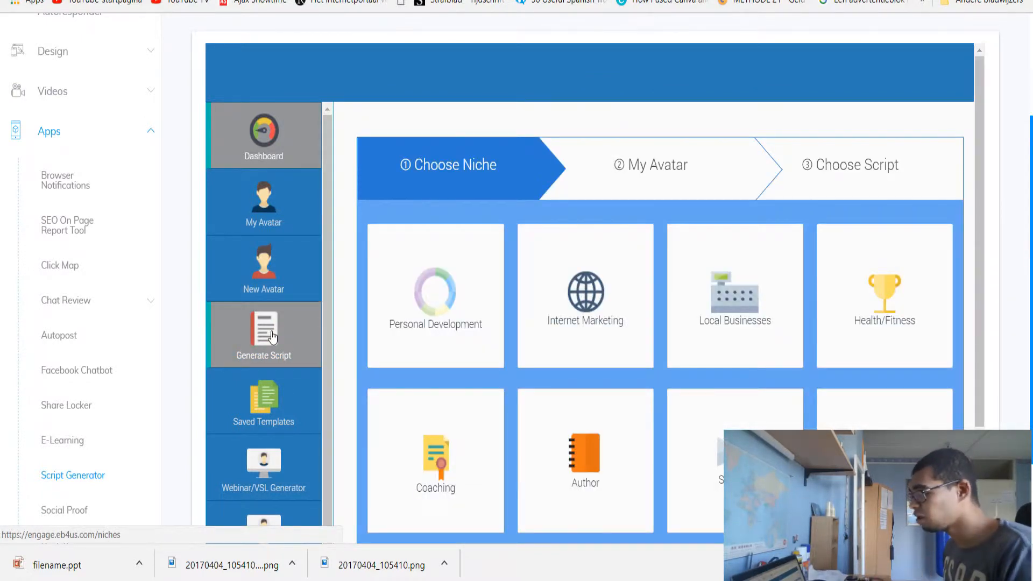
left_click(276, 219)
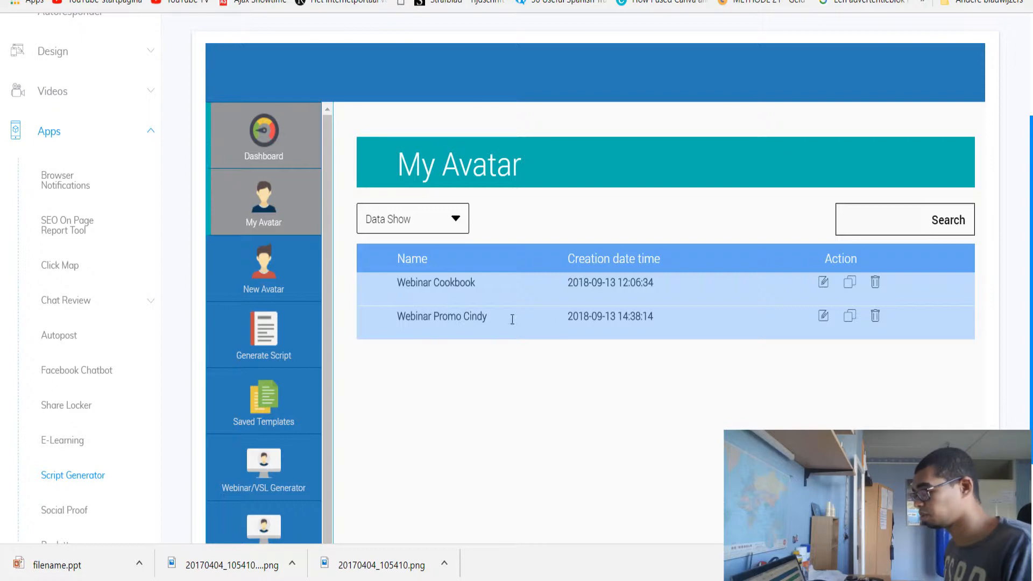
left_click(822, 316)
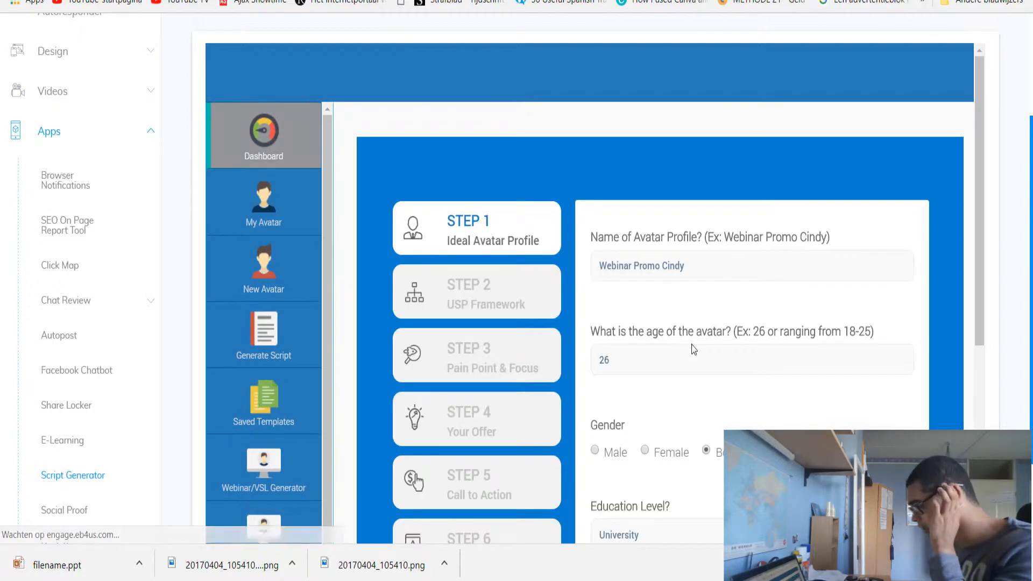
scroll(686, 266, "down", 4)
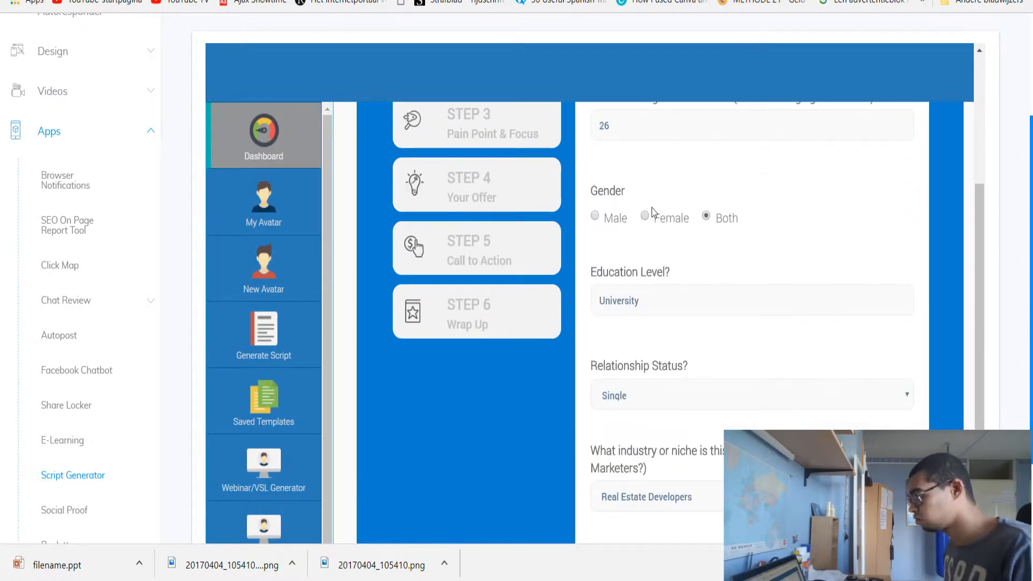
scroll(666, 269, "up", 3)
Step: Review the avatar's filled-in answers for the USP Framework in step 2 and the Call to Action in step 5
left_click(494, 215)
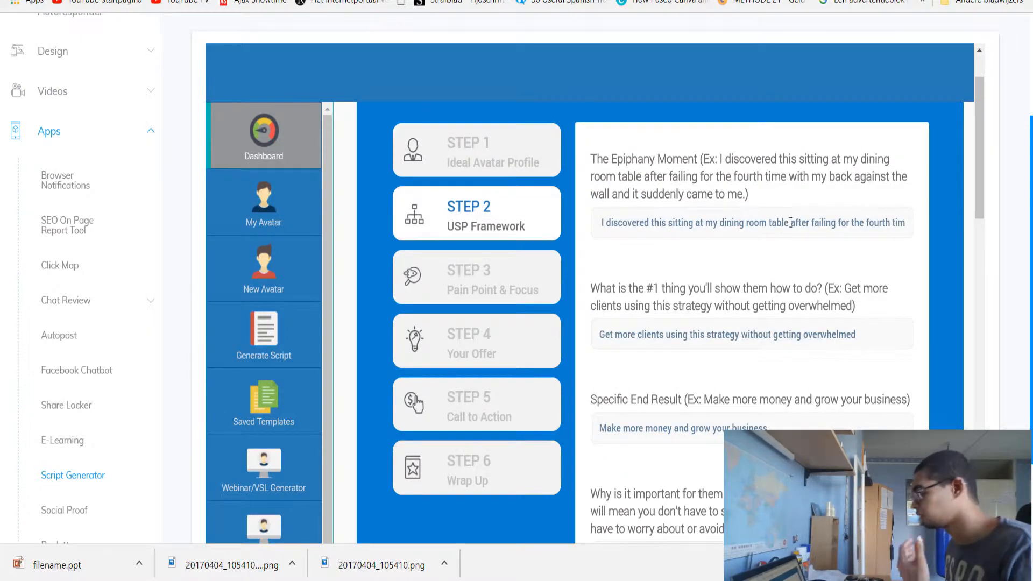
scroll(791, 224, "down", 2)
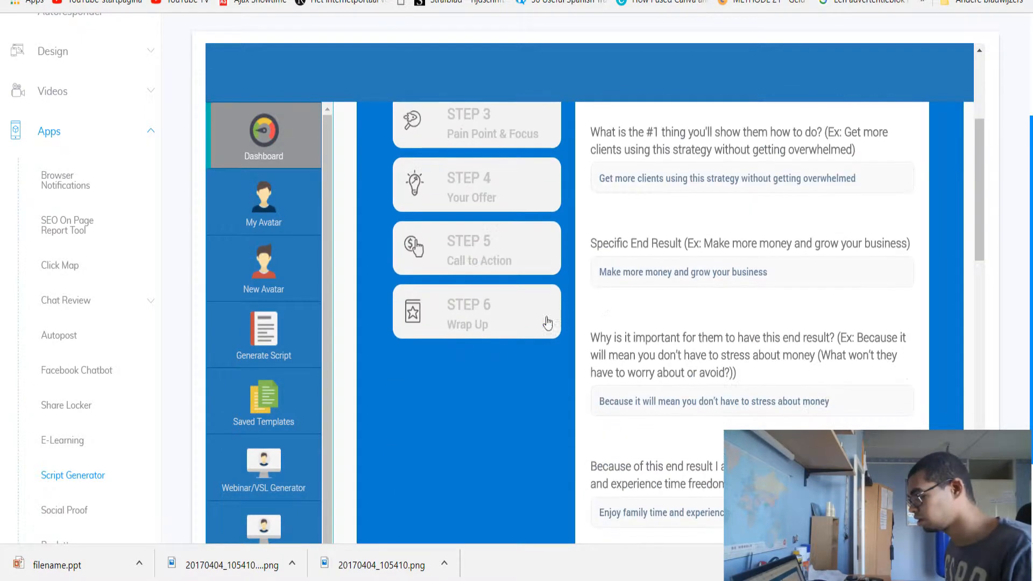
left_click(471, 257)
scroll(660, 329, "up", 1)
scroll(673, 226, "up", 3)
scroll(641, 260, "down", 3)
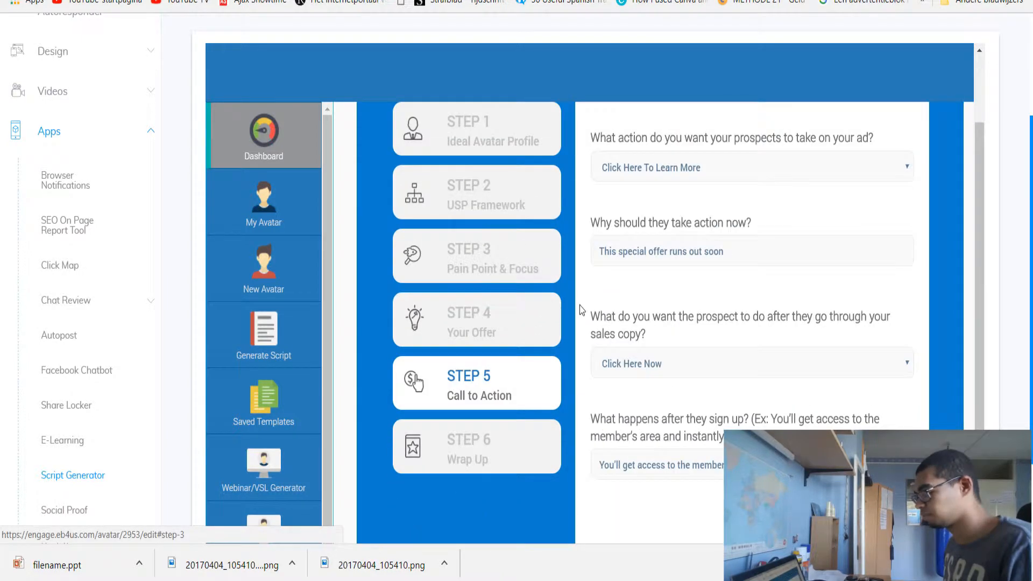
Step: Start generating a script in the Internet Marketing niche and look through the available script categories
left_click(272, 318)
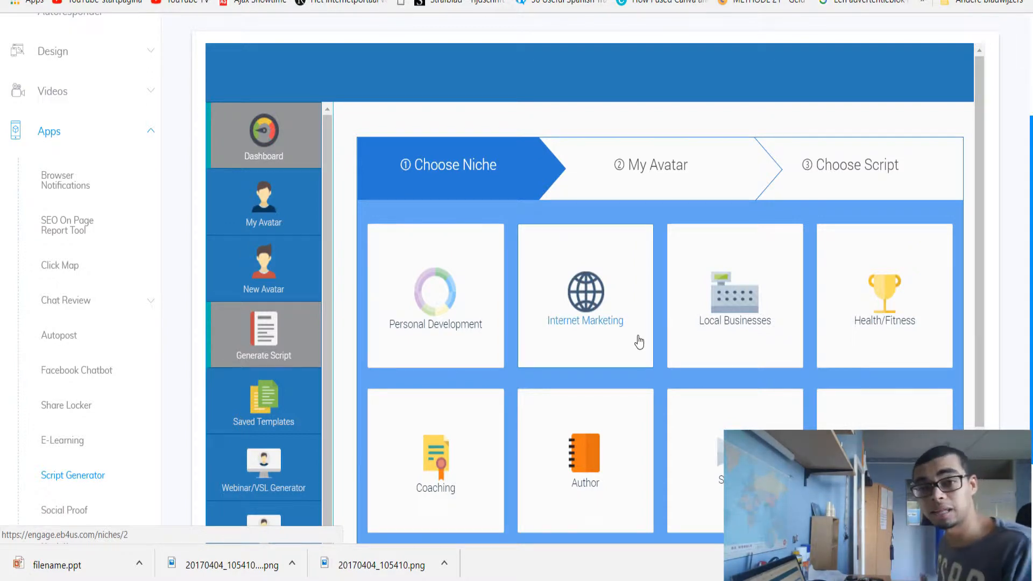
left_click(645, 308)
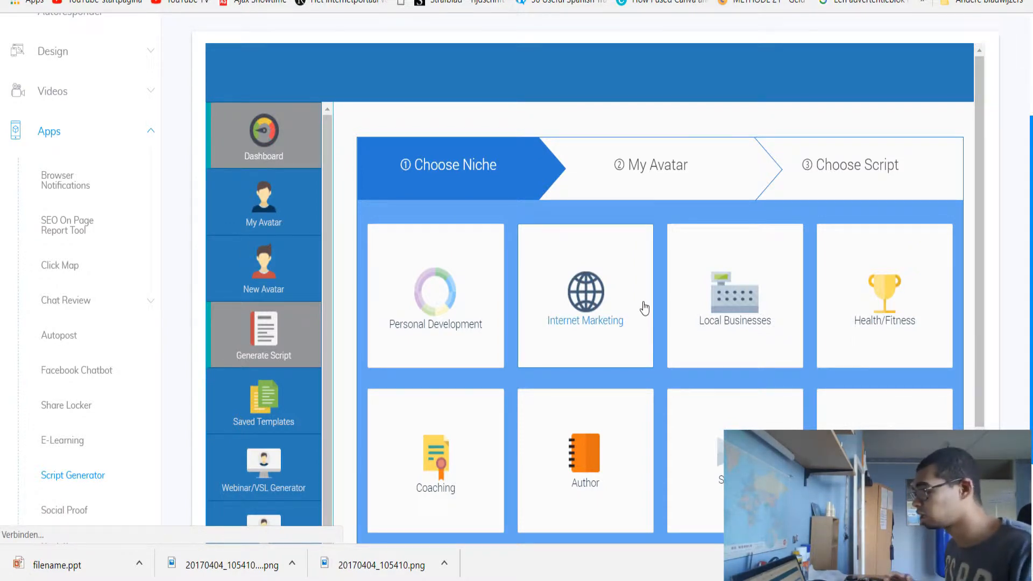
scroll(644, 307, "down", 3)
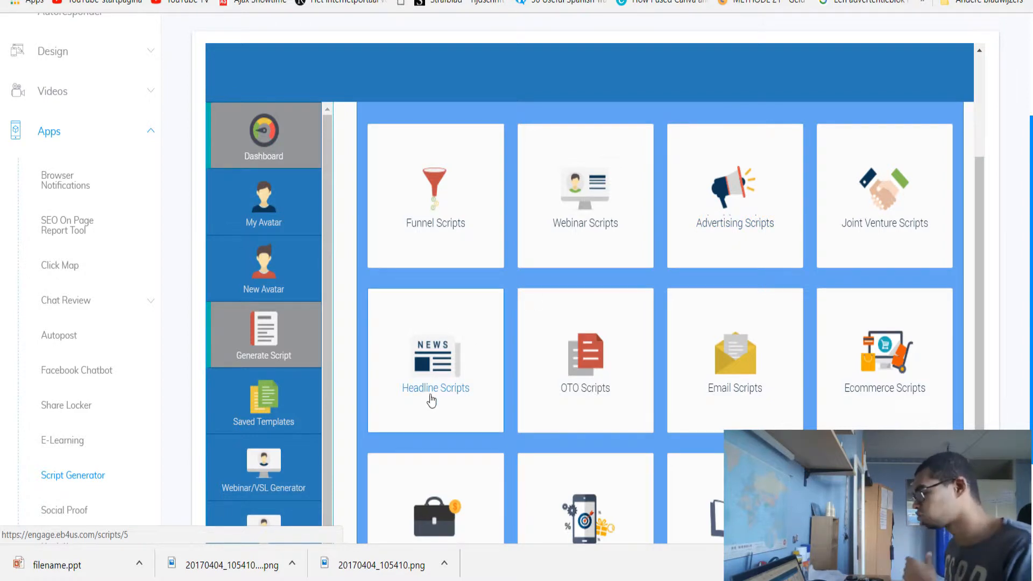
scroll(438, 387, "down", 1)
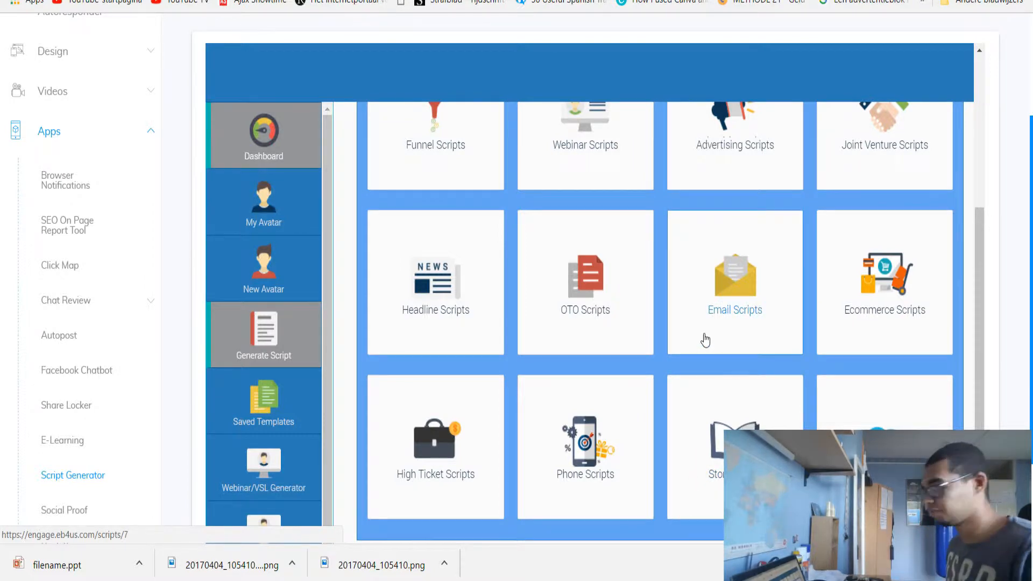
scroll(667, 344, "up", 3)
scroll(664, 343, "down", 2)
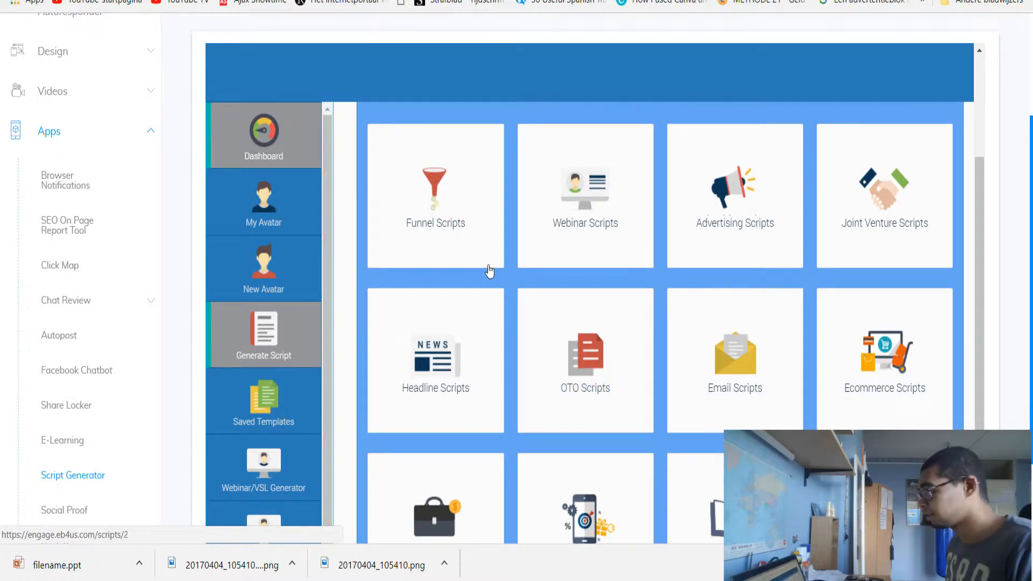
Step: Generate the Squeeze Page Template from the Funnel Scripts category and read the resulting copy
left_click(440, 221)
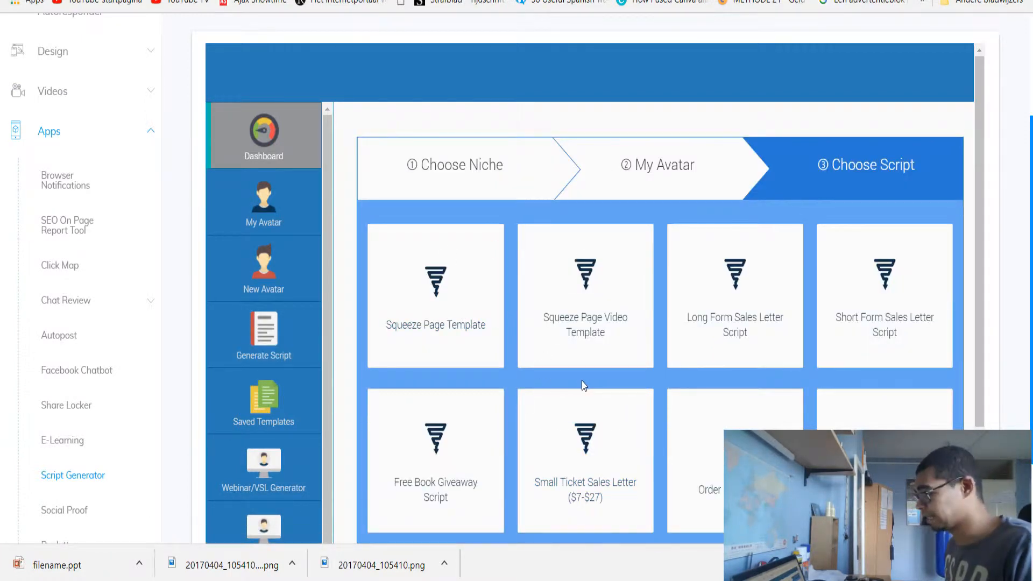
left_click(430, 338)
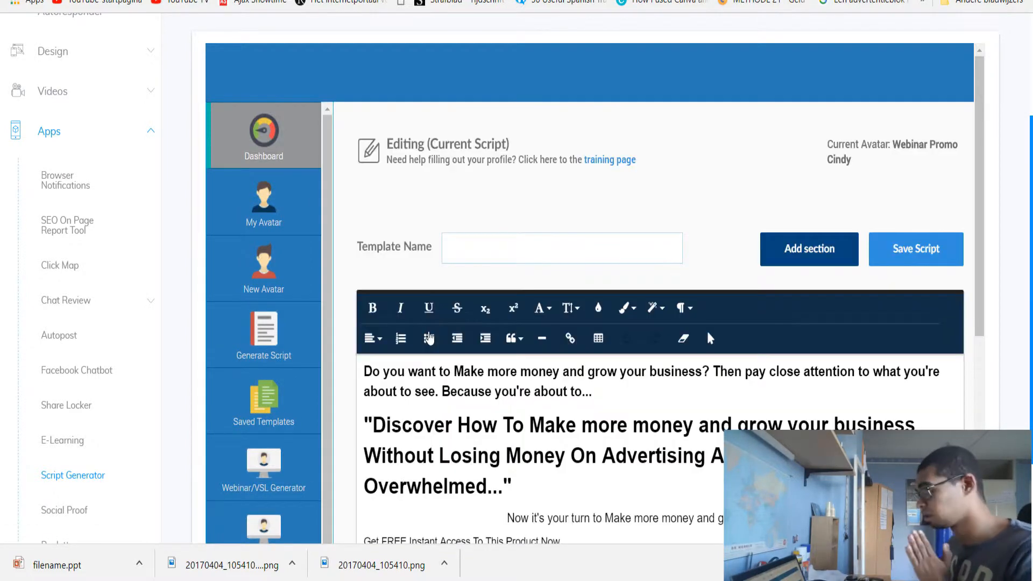
scroll(428, 337, "down", 1)
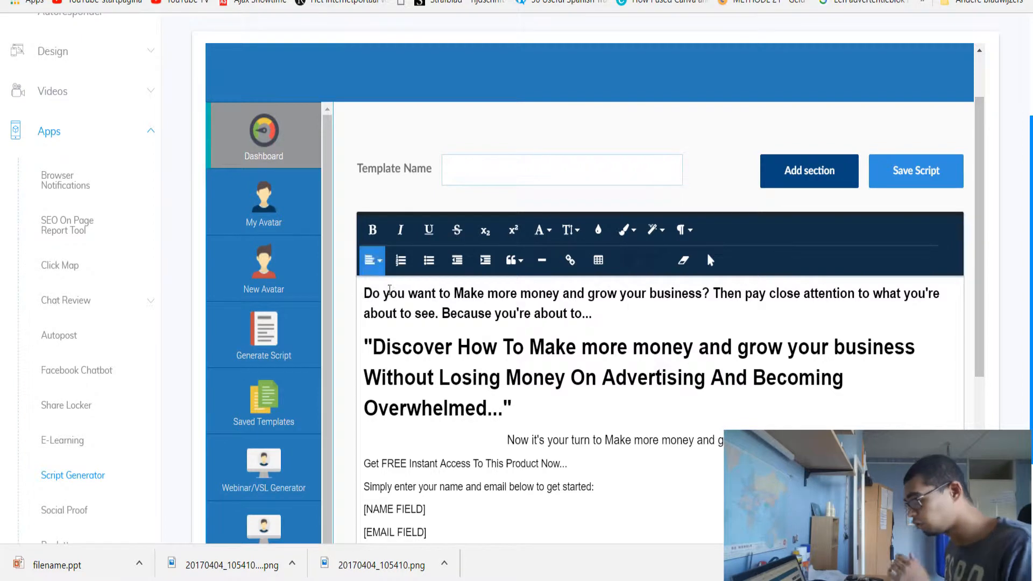
scroll(390, 283, "down", 2)
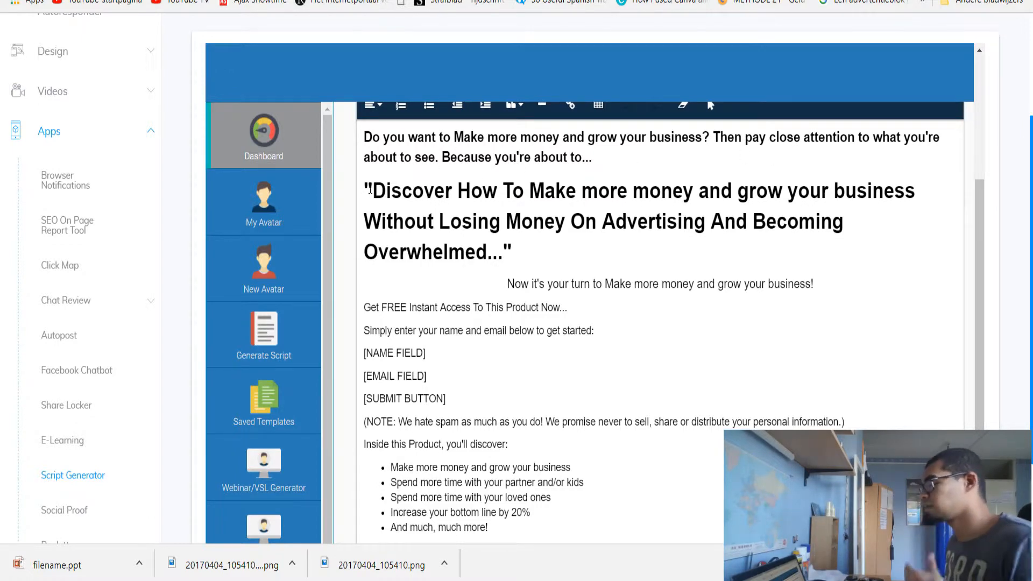
Step: Try toggling bold and italic on the "Discover How To Make more money" headline and view the available fonts
left_click_drag(372, 191, 519, 245)
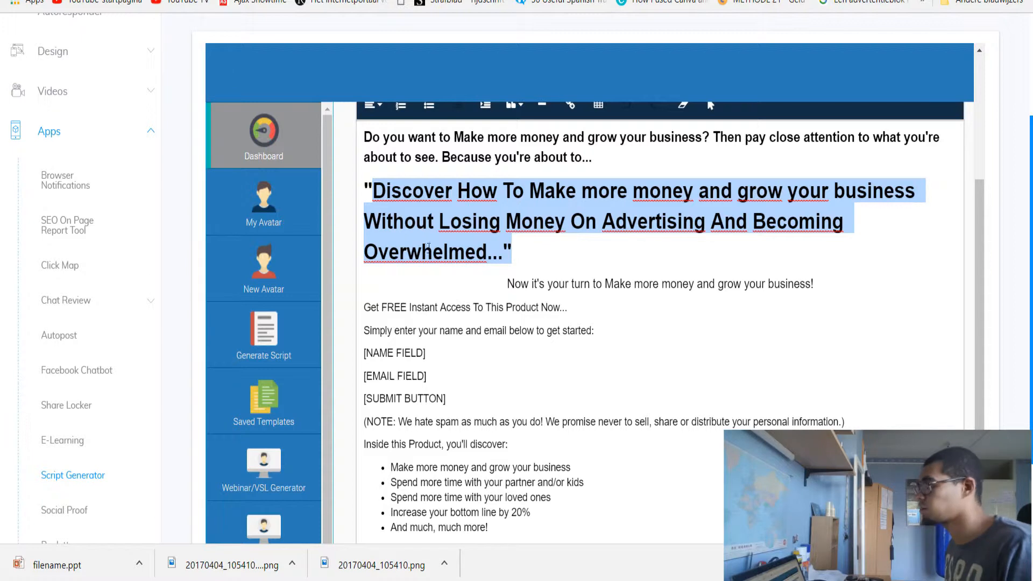
scroll(453, 262, "up", 2)
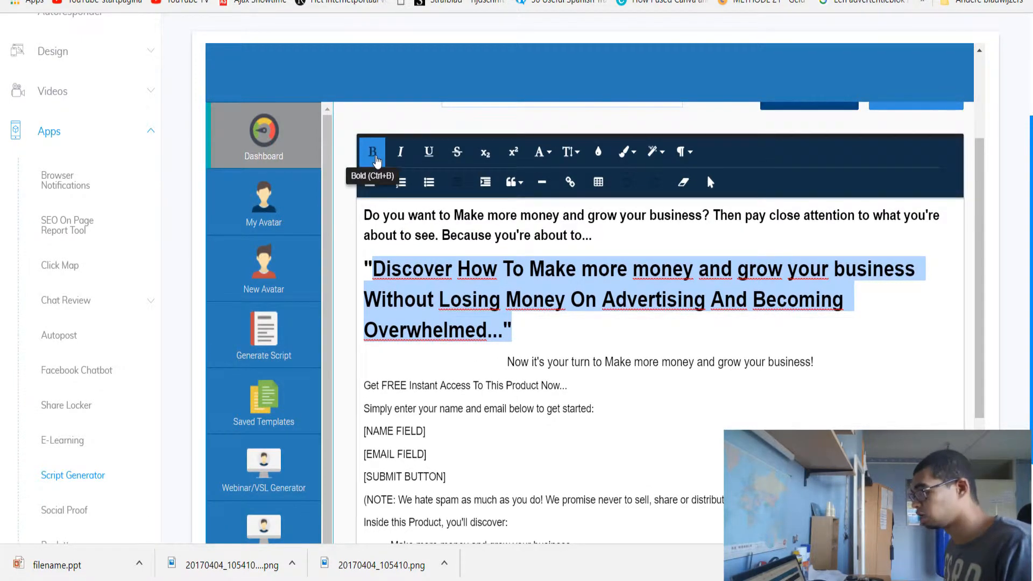
left_click(374, 156)
left_click(373, 156)
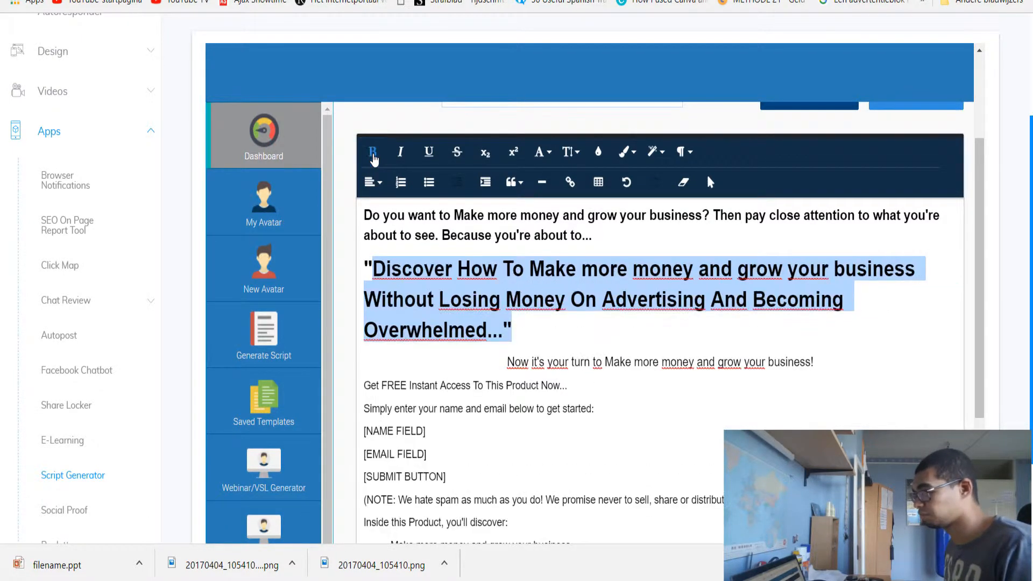
left_click(401, 158)
left_click(398, 156)
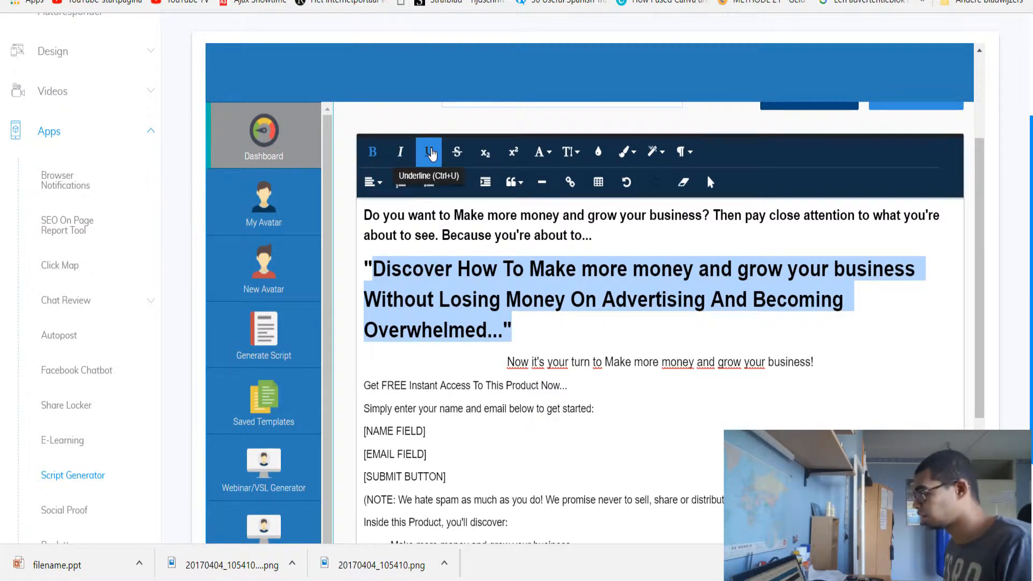
left_click(540, 152)
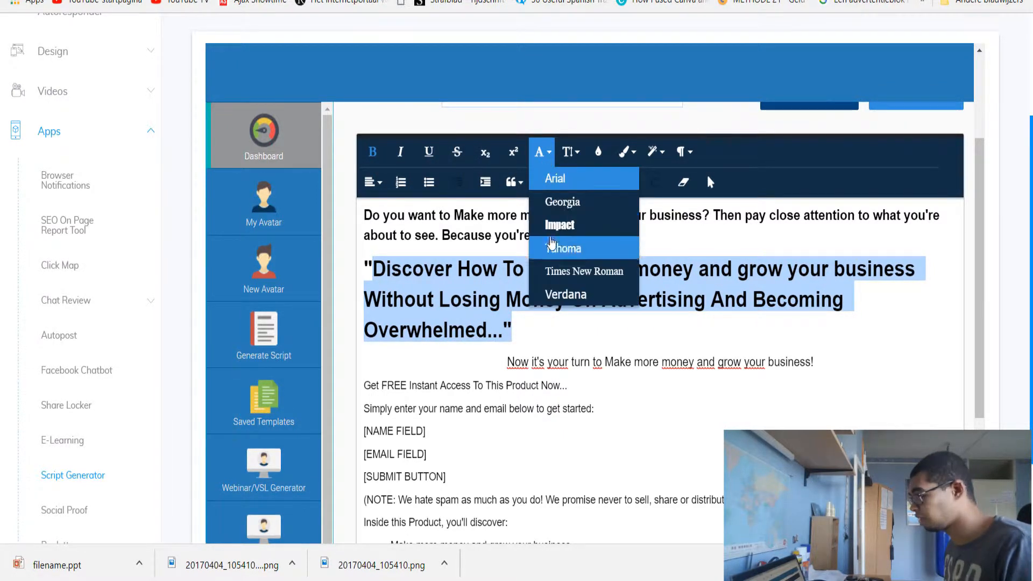
left_click(472, 300)
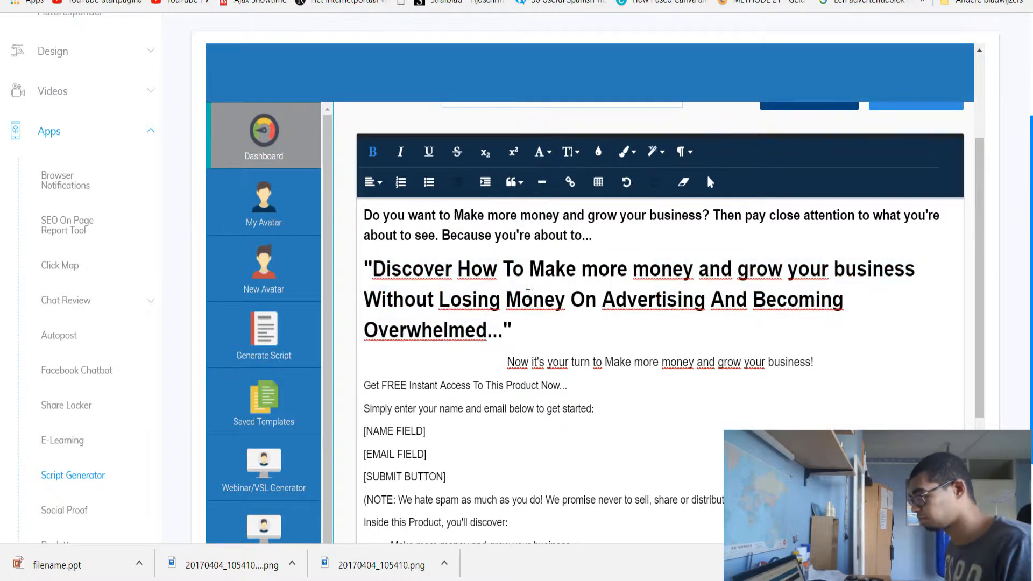
Step: Read the squeeze page copy down to its closing lines and return to the funnel script choices
scroll(513, 294, "down", 2)
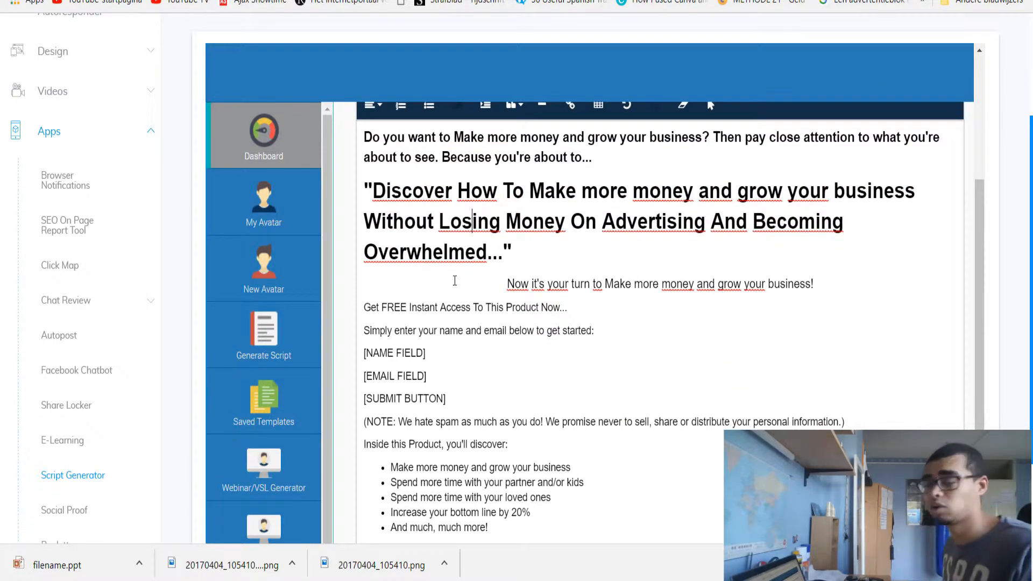
scroll(514, 333, "down", 2)
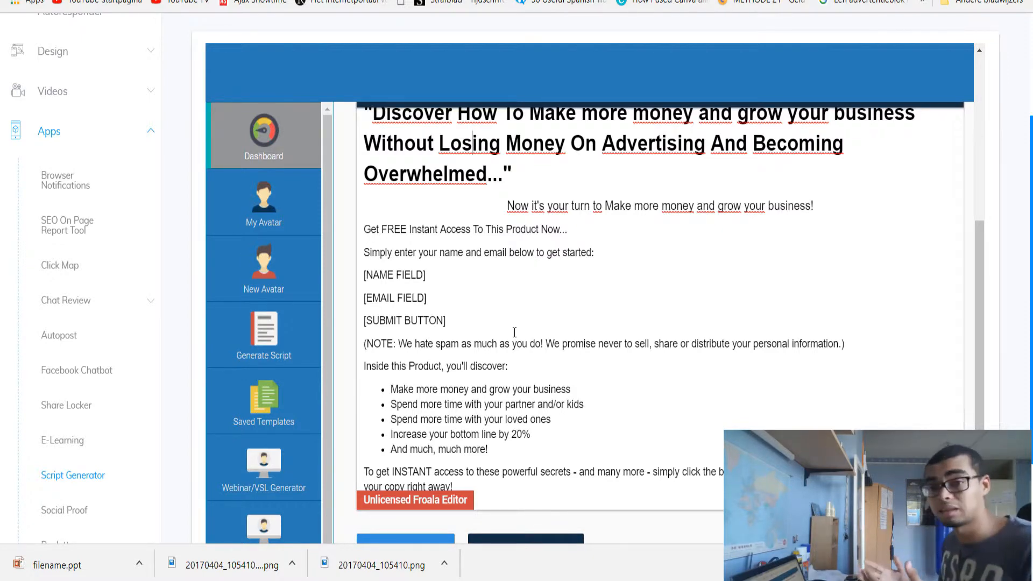
key("alt+Left")
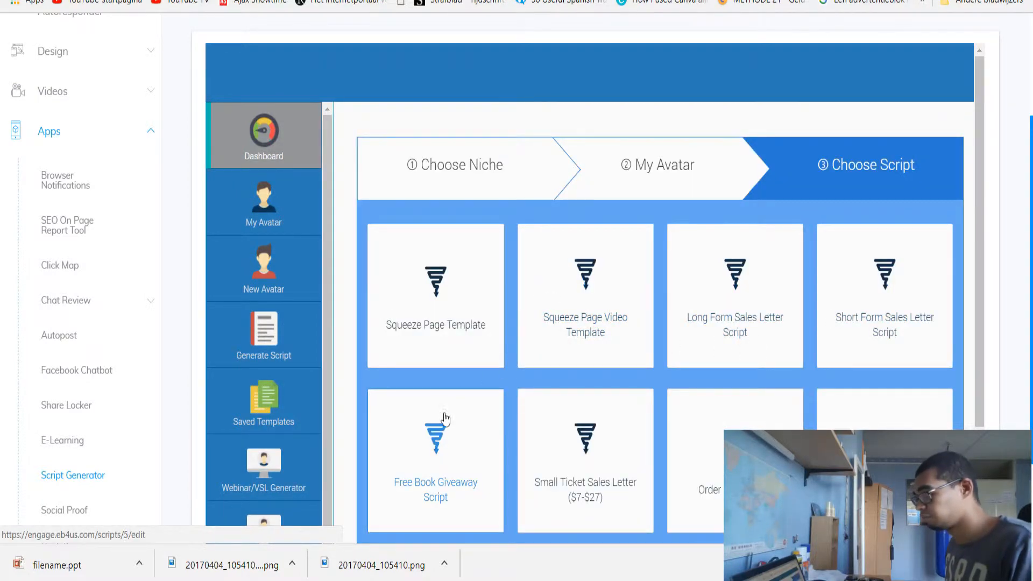
Step: Generate the Free Book Giveaway Script and read its opening paragraphs
left_click(449, 433)
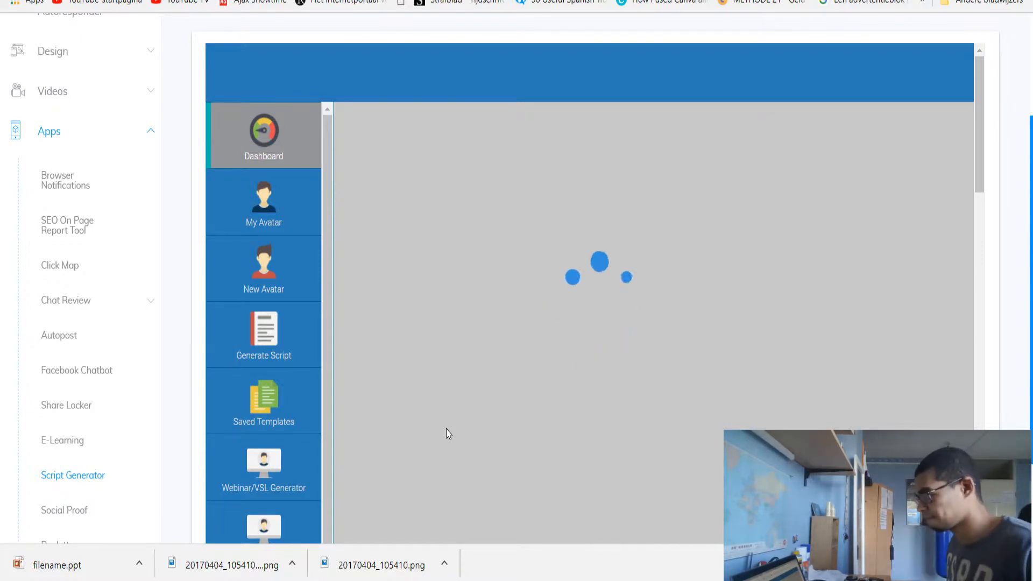
scroll(447, 428, "down", 2)
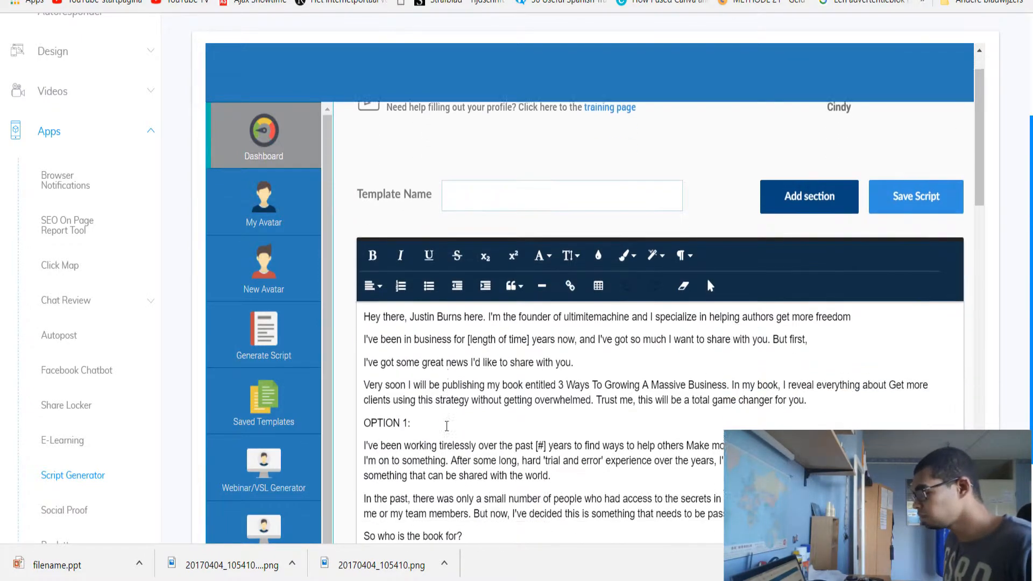
scroll(500, 307, "down", 1)
scroll(500, 307, "down", 1)
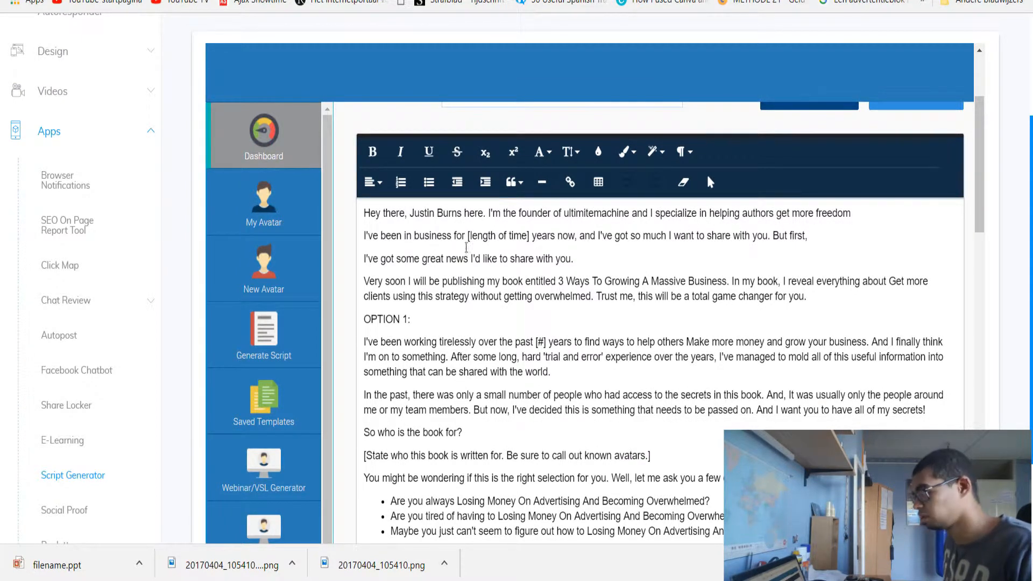
Step: Read the rest of the book giveaway script to its end and select the [link] placeholder in the final instant-access sentence
scroll(511, 258, "down", 5)
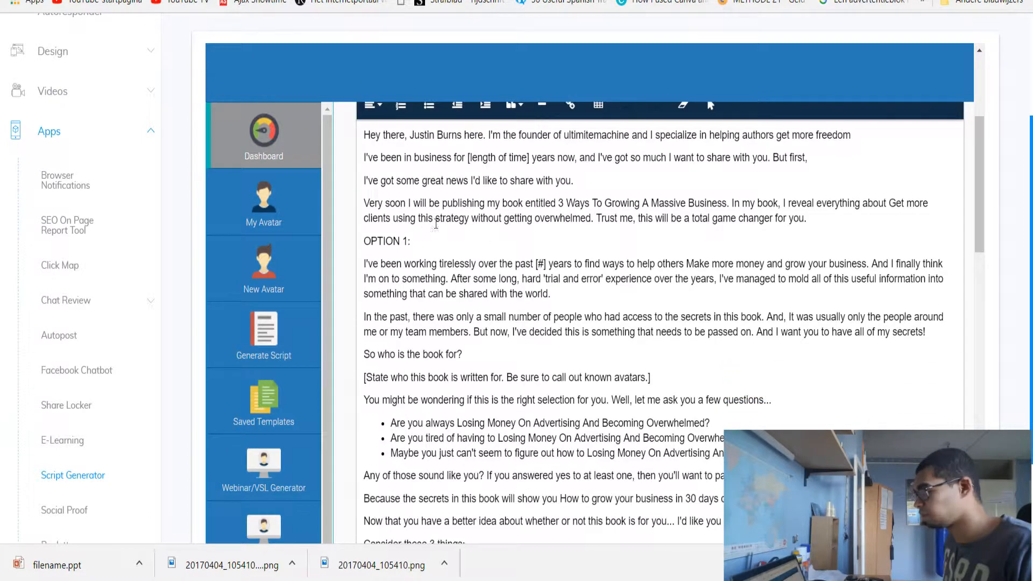
scroll(462, 198, "down", 5)
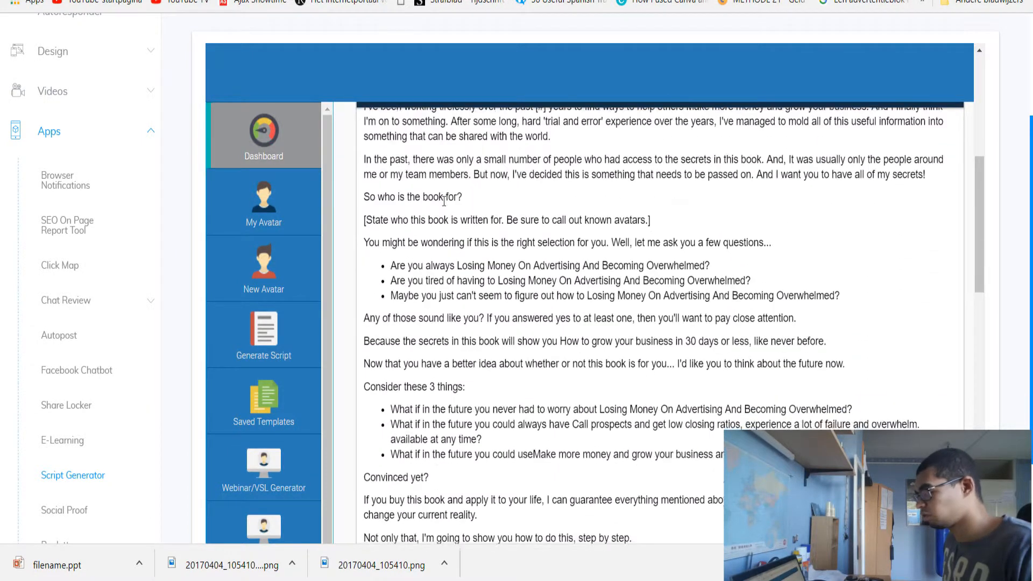
scroll(464, 202, "down", 8)
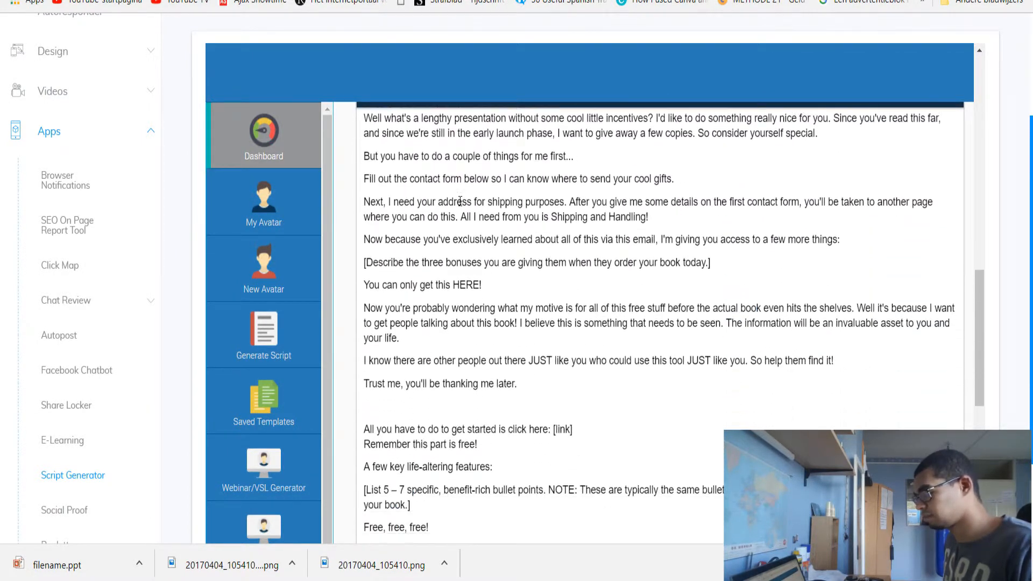
scroll(461, 201, "down", 2)
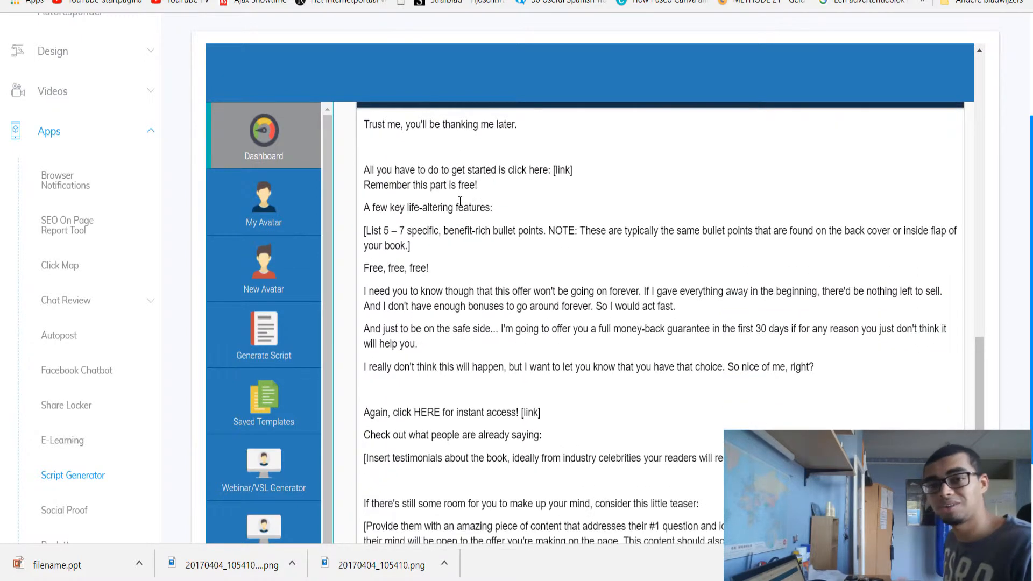
scroll(398, 212, "down", 5)
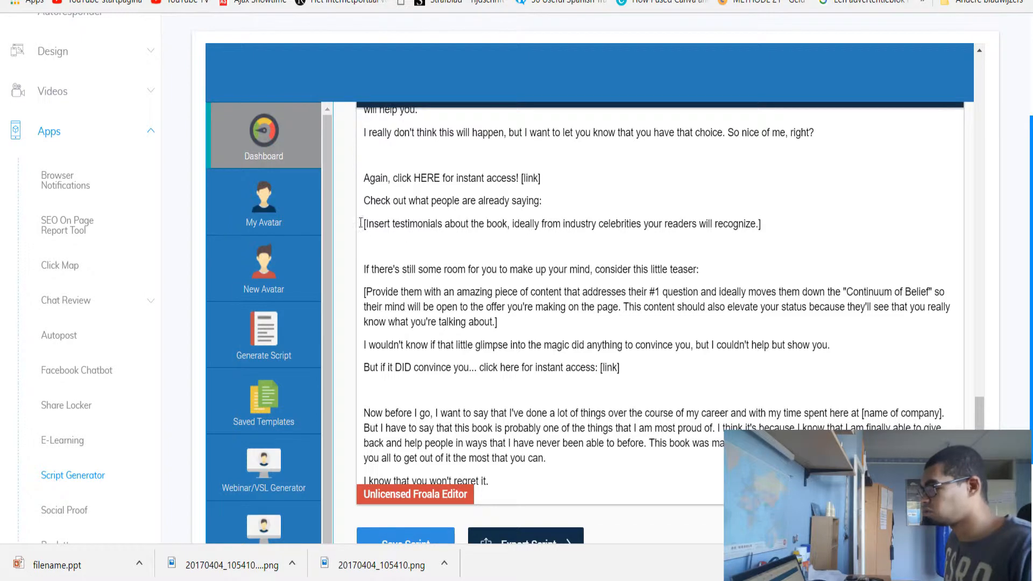
scroll(381, 290, "down", 2)
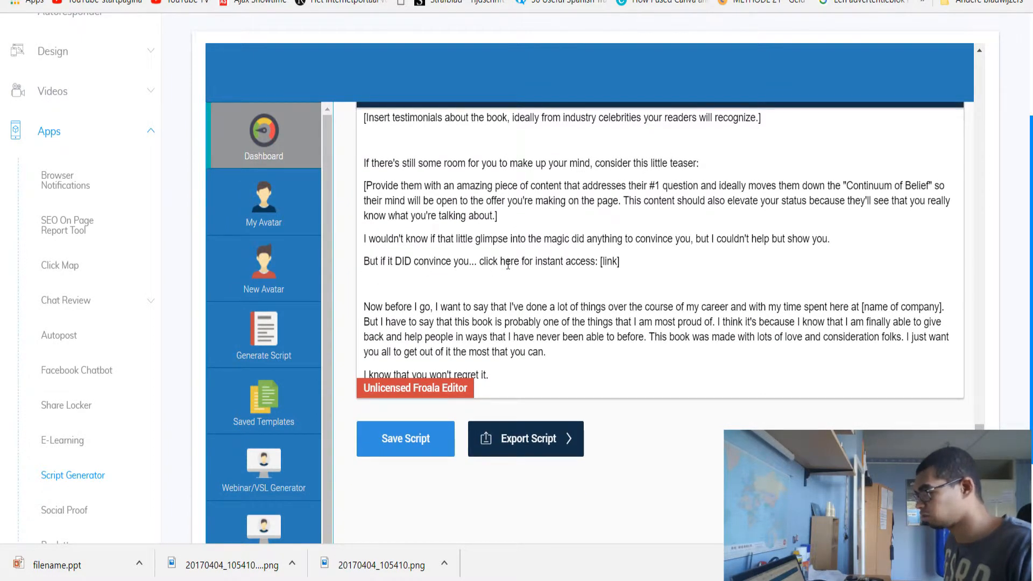
double_click(614, 261)
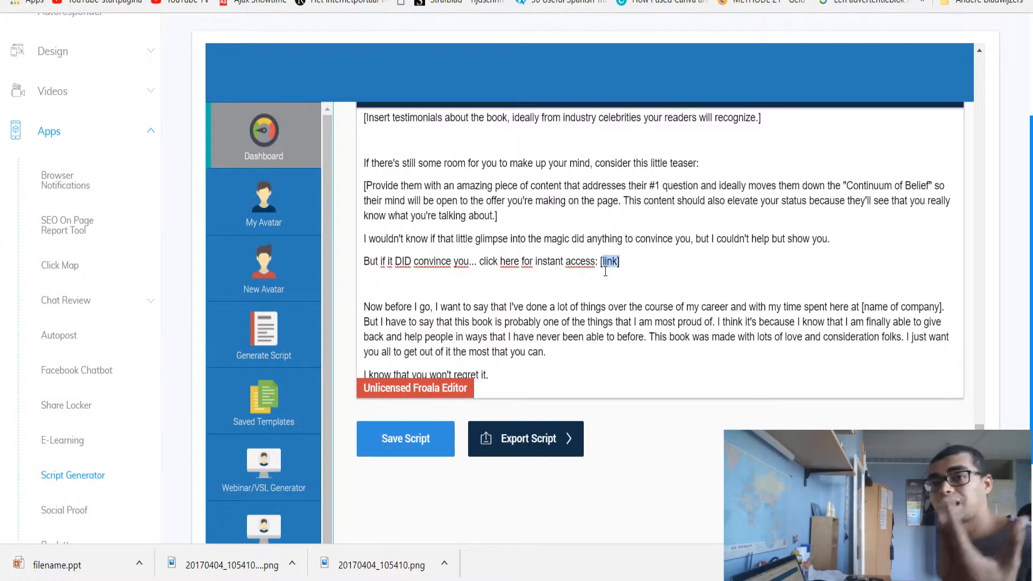
Step: Generate the Thank You Page Script from the funnel scripts and read its copy
scroll(604, 264, "down", 6)
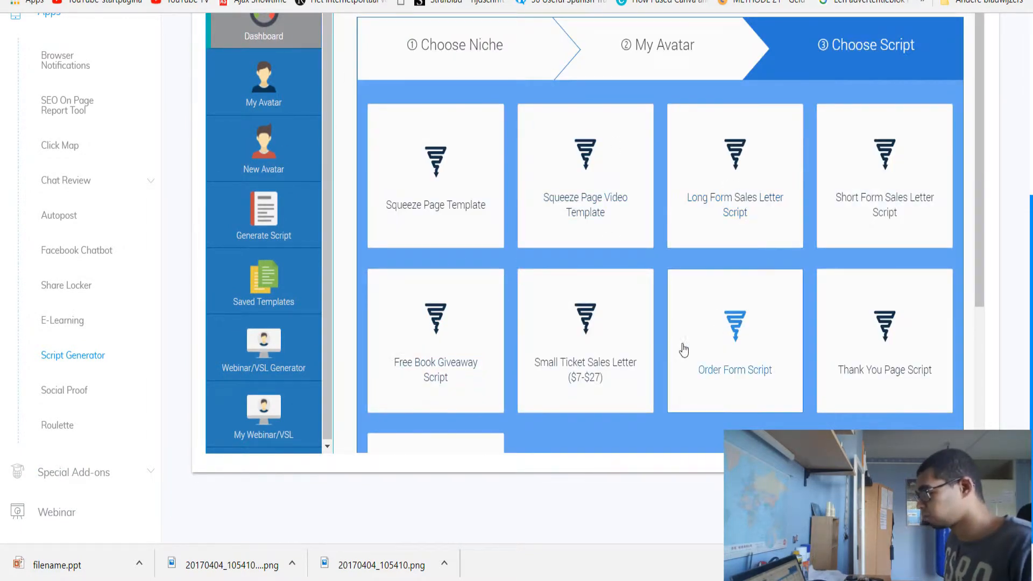
left_click(856, 353)
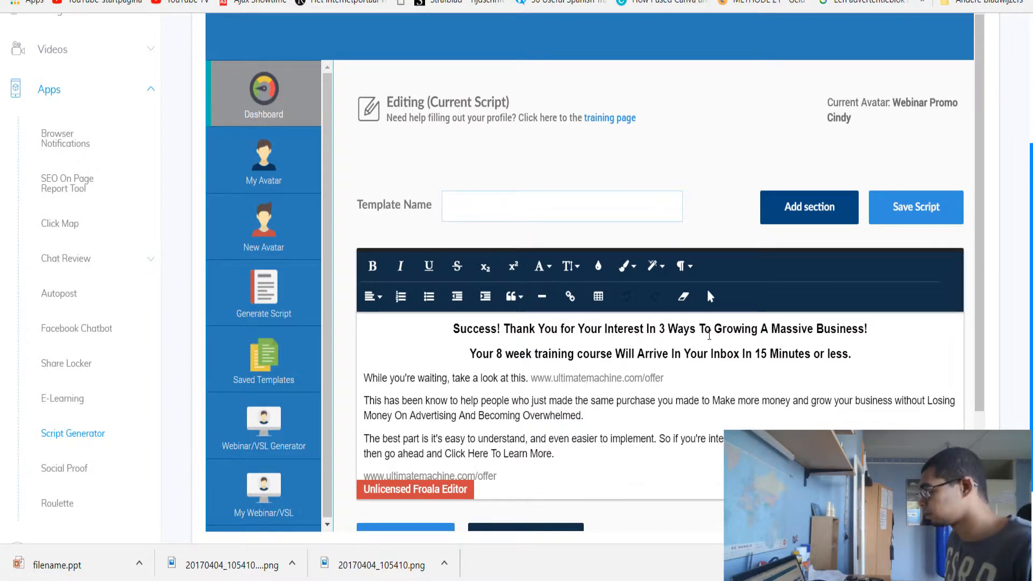
scroll(565, 312, "down", 2)
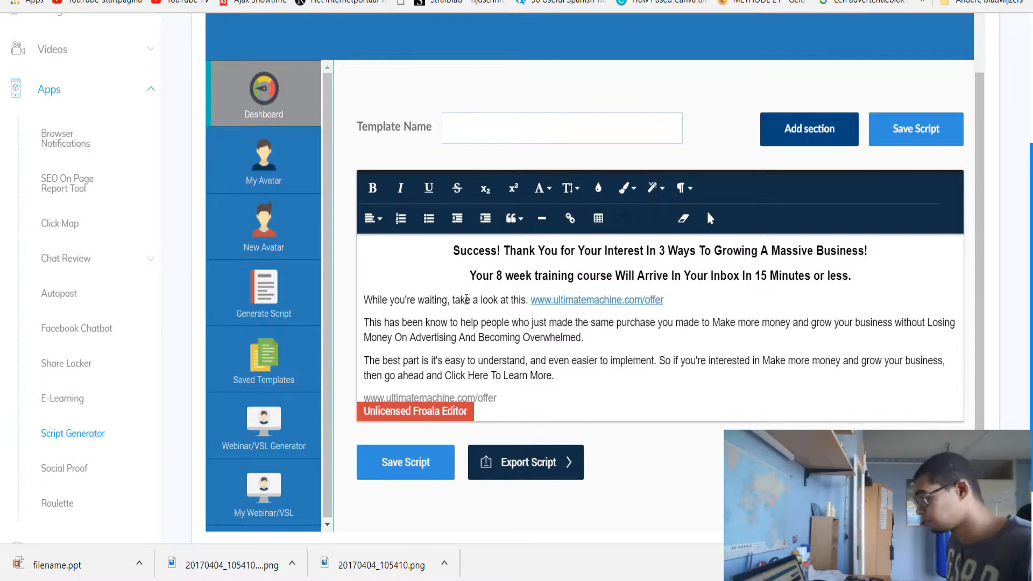
scroll(509, 259, "down", 1)
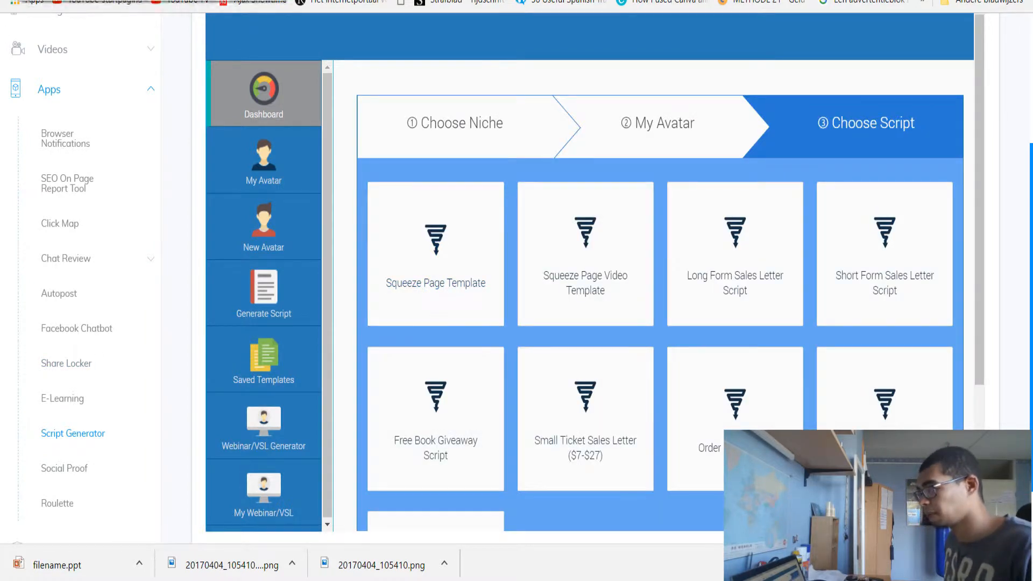
Step: Generate the Webinar Squeeze Page from the Webinar Scripts category, read it through and return to the webinar script choices
left_click(542, 302)
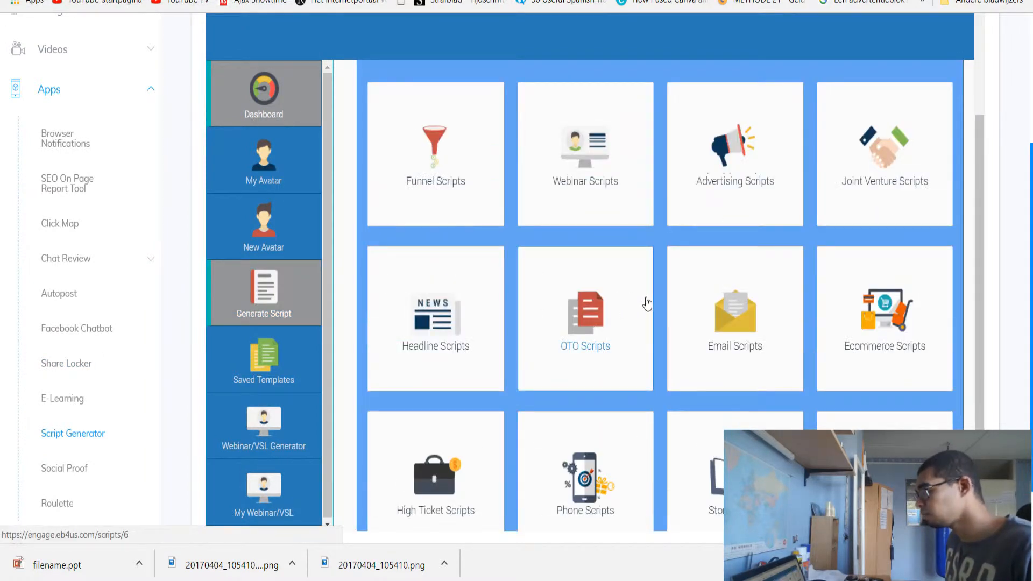
left_click(608, 157)
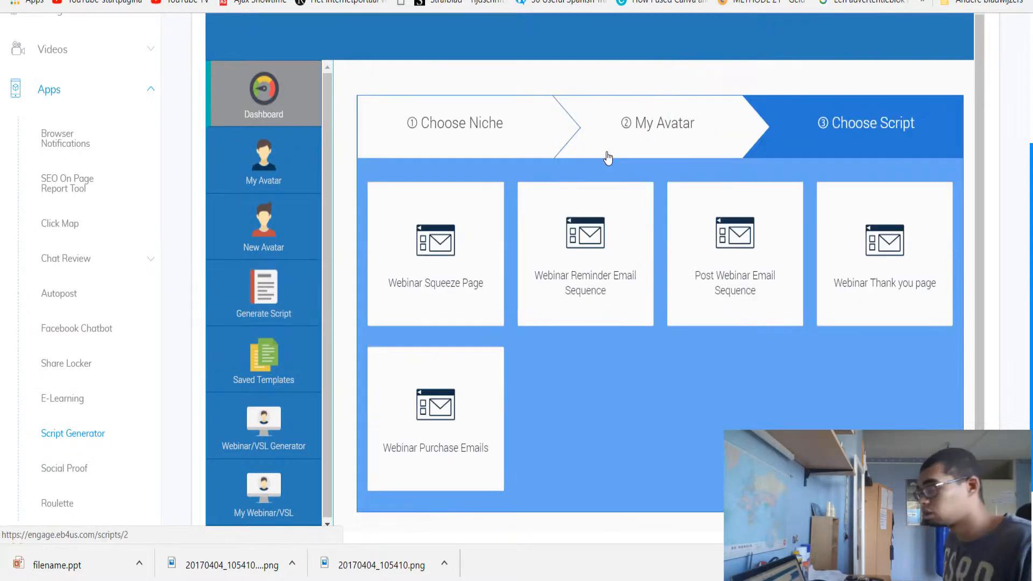
left_click(468, 302)
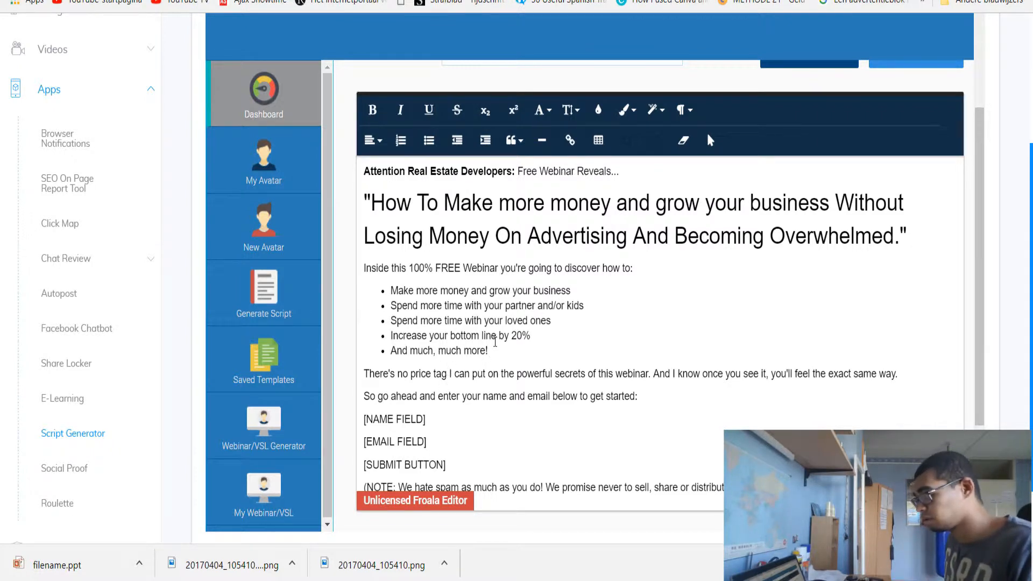
scroll(477, 348, "down", 2)
scroll(478, 347, "up", 2)
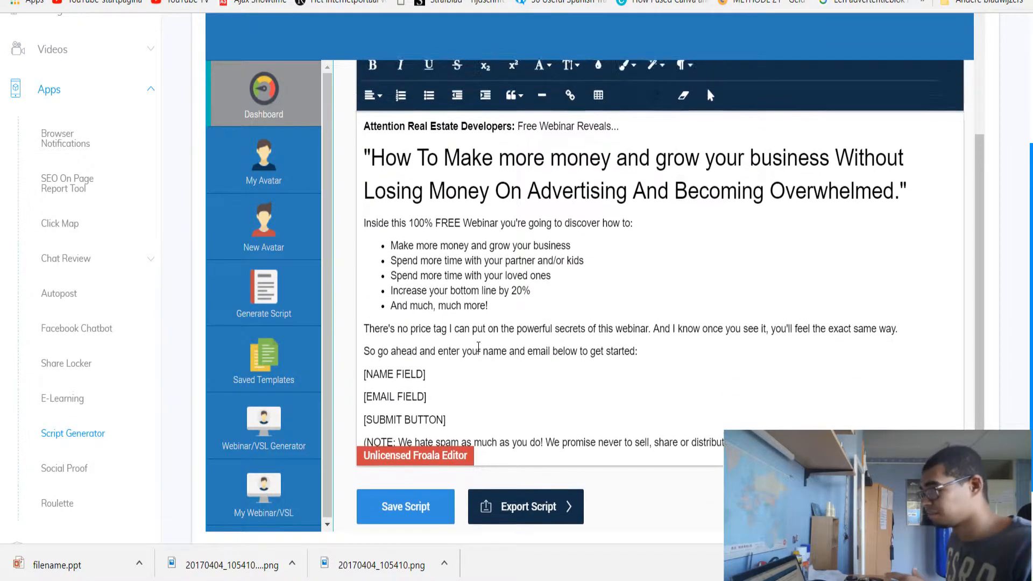
scroll(497, 314, "down", 2)
key("alt+Left")
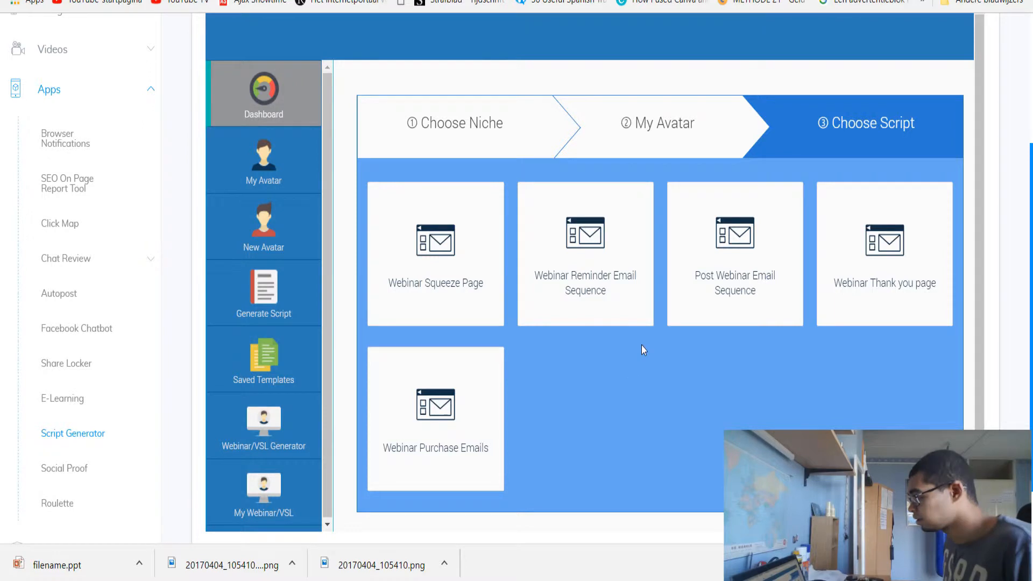
Step: Generate the Webinar Reminder Email Sequence and read the first webinar invite email down to Email 2
left_click(592, 295)
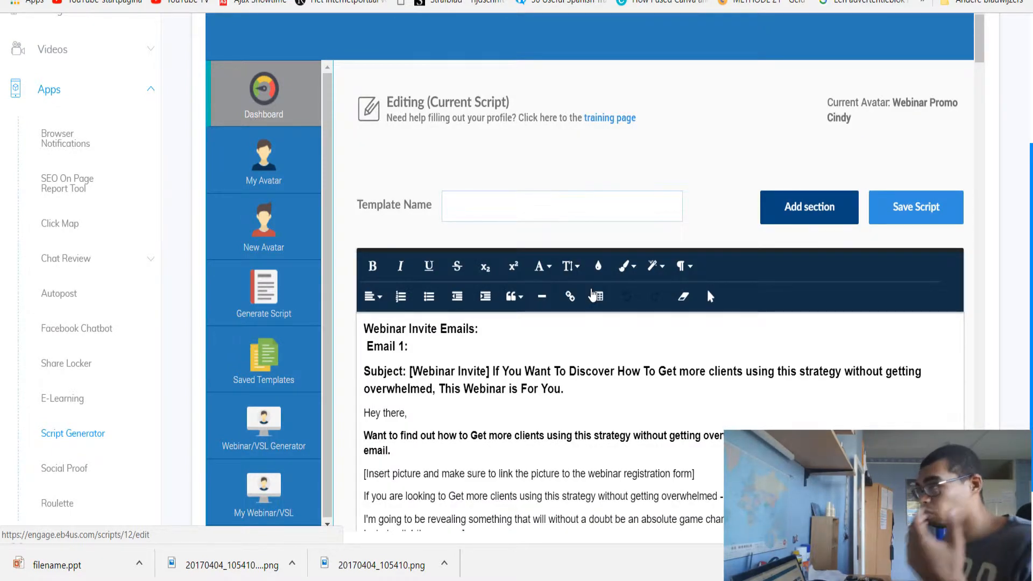
scroll(411, 299, "down", 2)
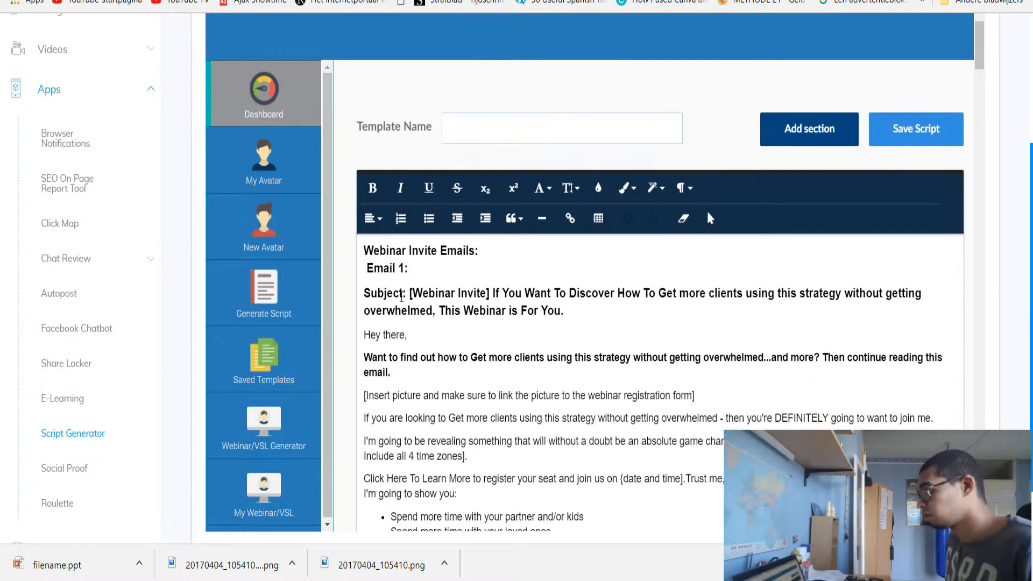
scroll(382, 248, "down", 2)
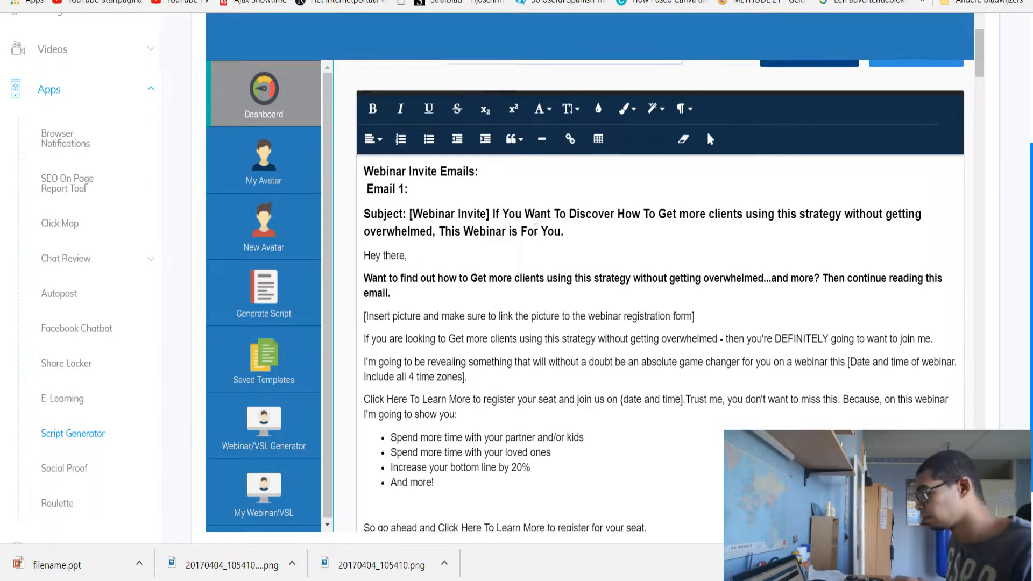
scroll(535, 228, "down", 4)
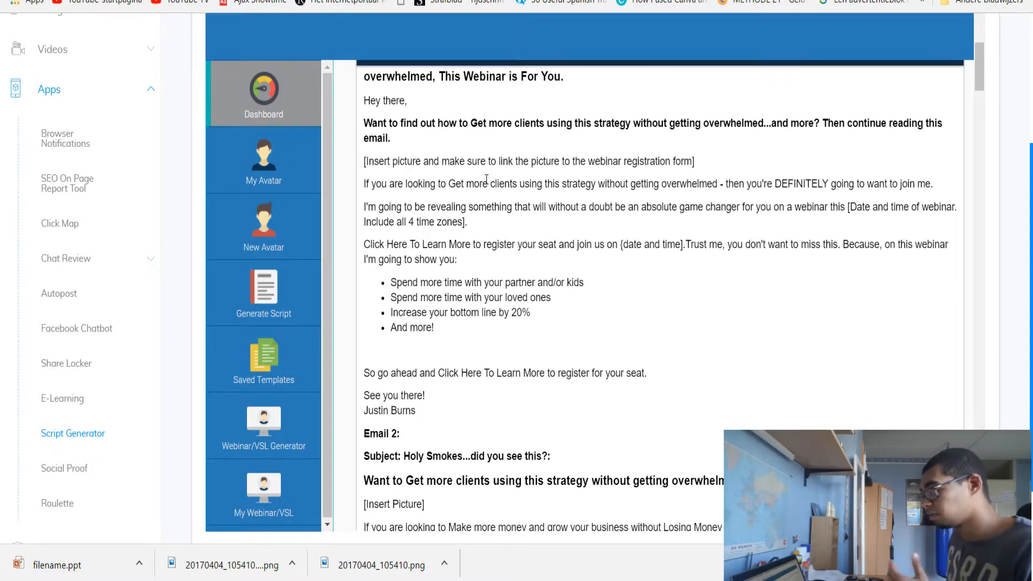
scroll(487, 180, "down", 2)
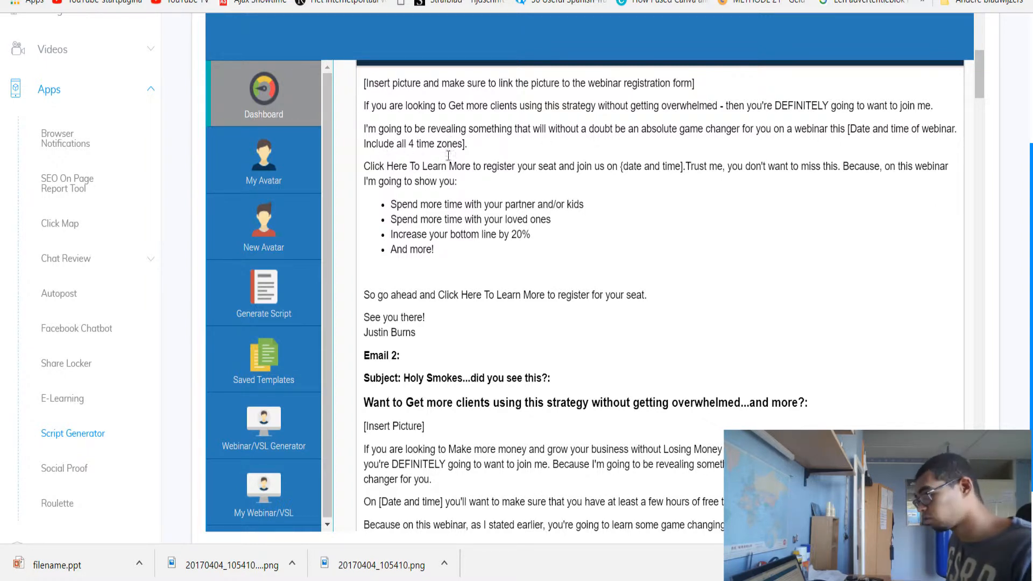
scroll(401, 312, "down", 2)
scroll(399, 273, "down", 2)
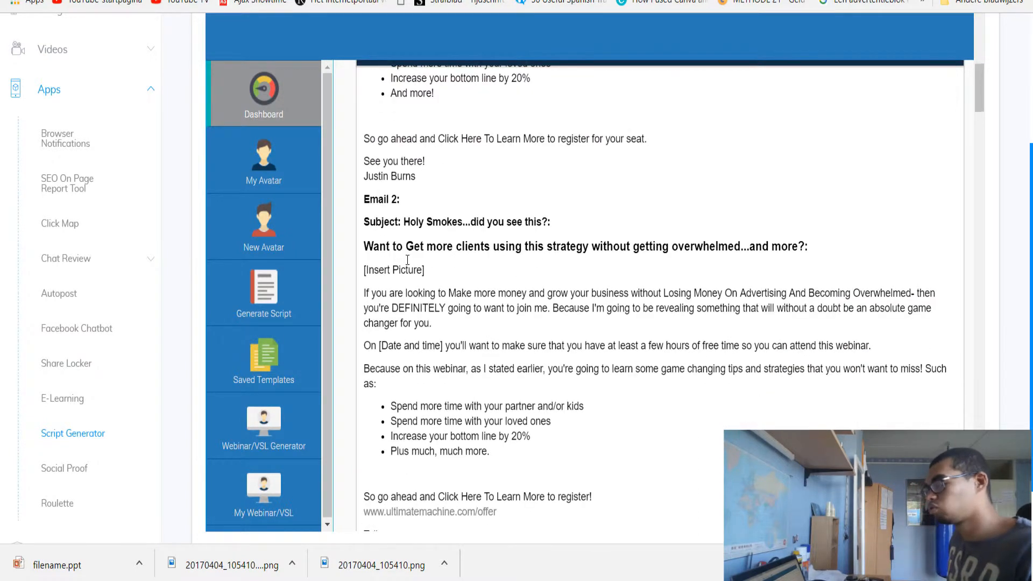
Step: Read the second invite email and the encore webinar email, continuing to the "24 Hours Before" reminder
scroll(406, 246, "down", 4)
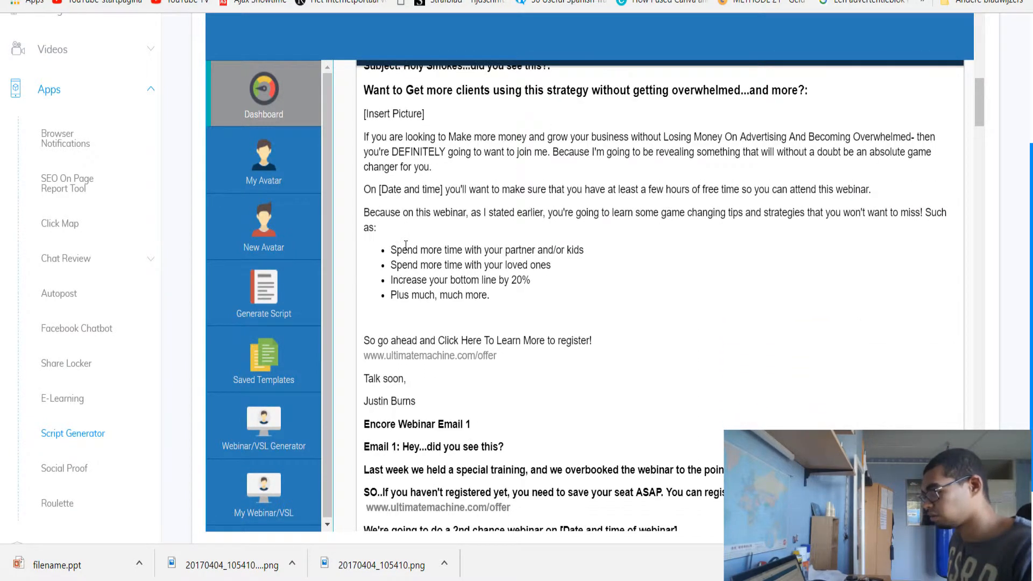
scroll(406, 244, "down", 2)
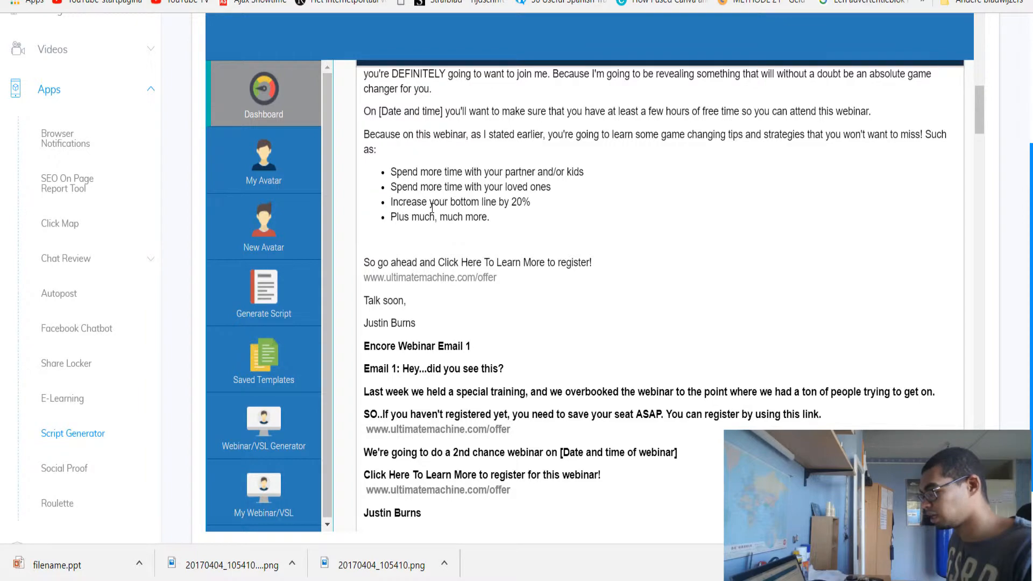
scroll(420, 319, "down", 1)
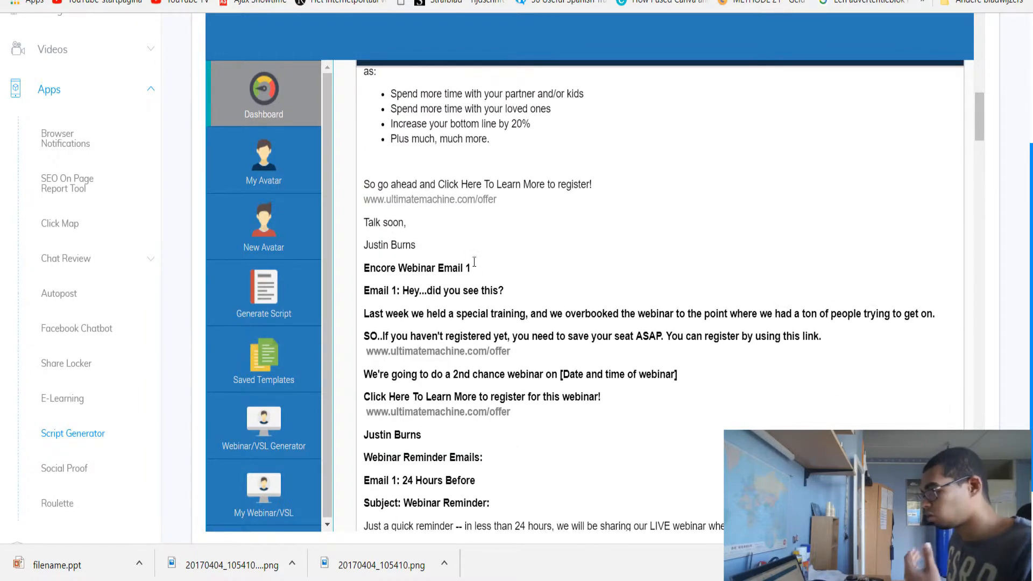
scroll(449, 270, "down", 8)
scroll(443, 225, "up", 4)
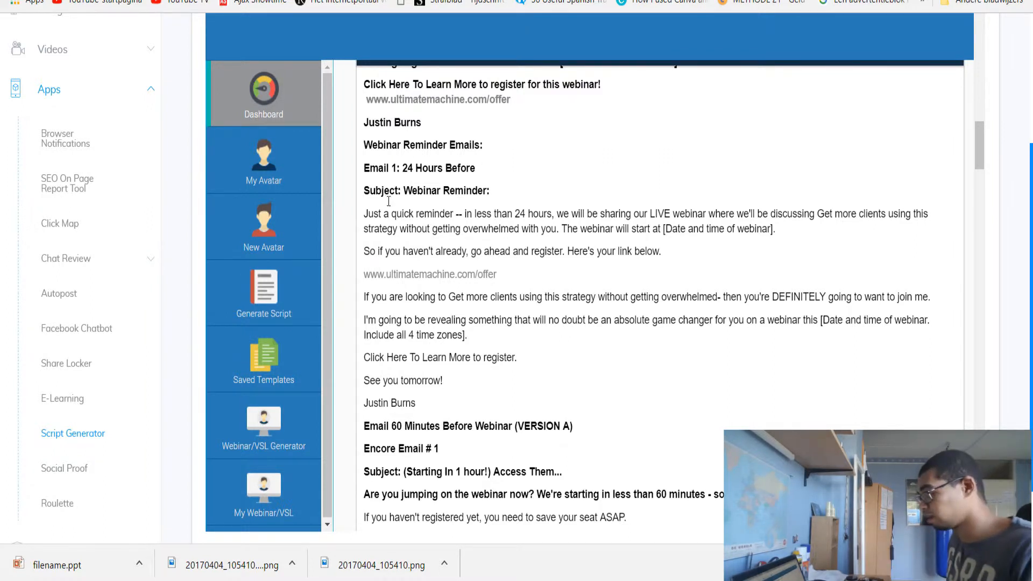
Step: Highlight the body text of the 24-hour reminder email and read on to the 60-minute reminder
left_click_drag(366, 212, 552, 354)
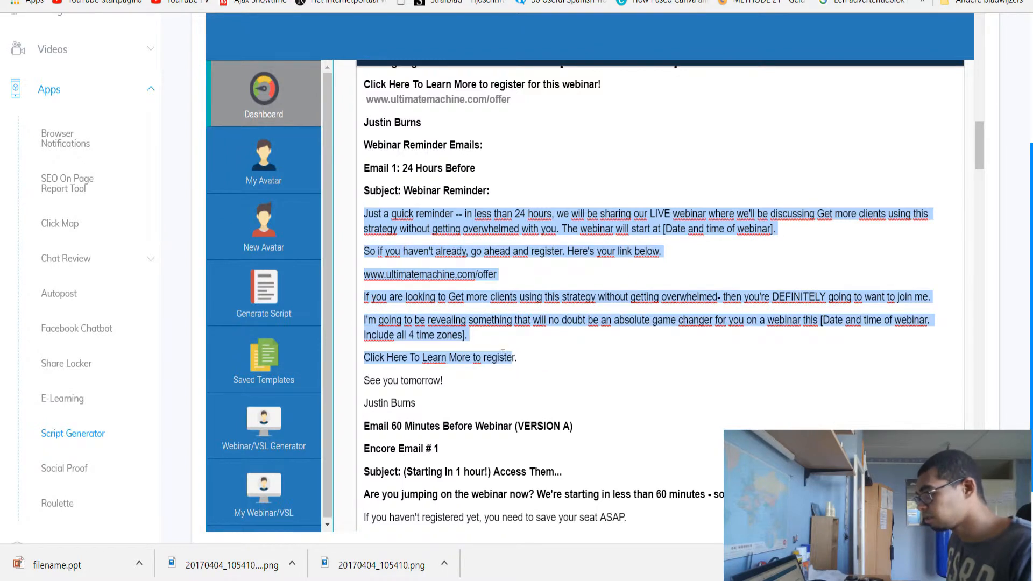
key("shift+Down")
key("shift+Down")
scroll(546, 342, "down", 15)
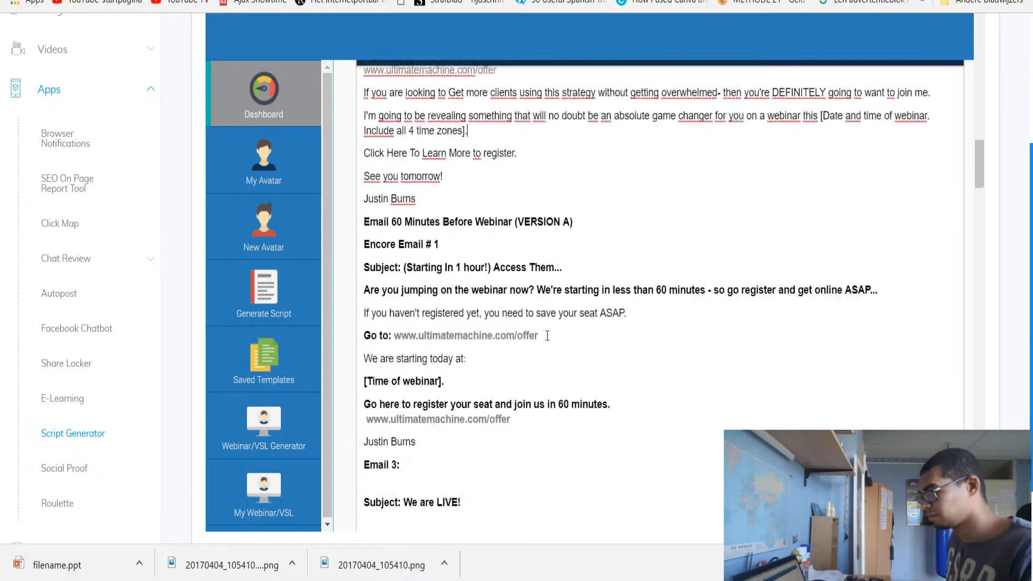
Step: Generate the Email Subject Scripts from the Headline Scripts category
left_click(264, 293)
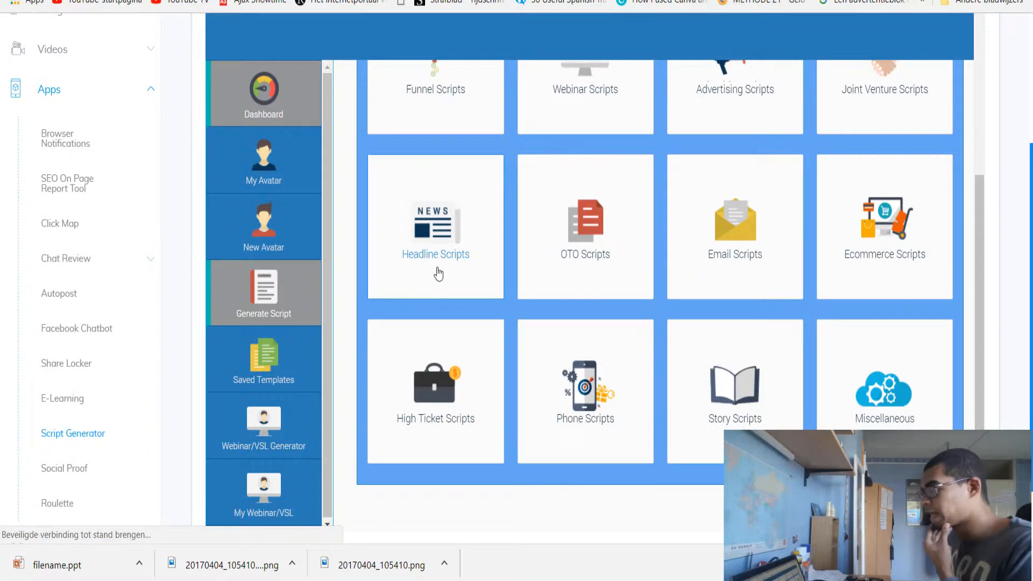
left_click(433, 277)
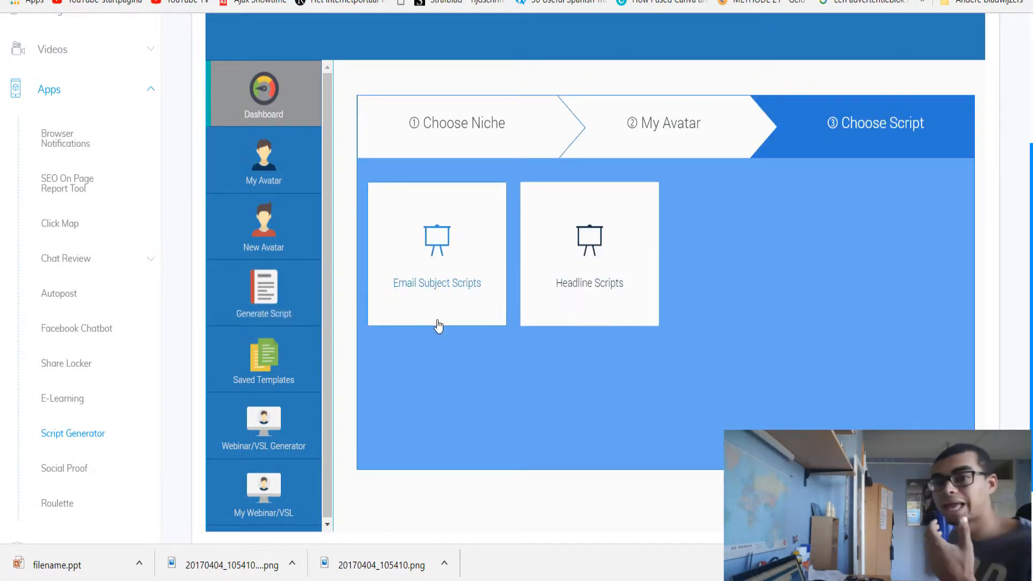
left_click(441, 291)
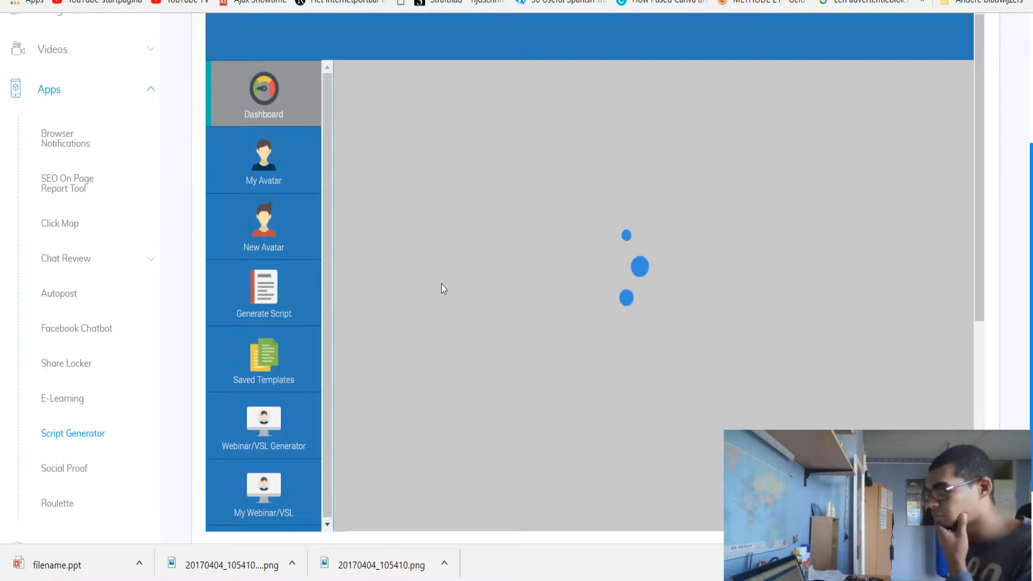
Step: Read the whole list of email subject lines and return to the headline script choices
scroll(405, 281, "down", 3)
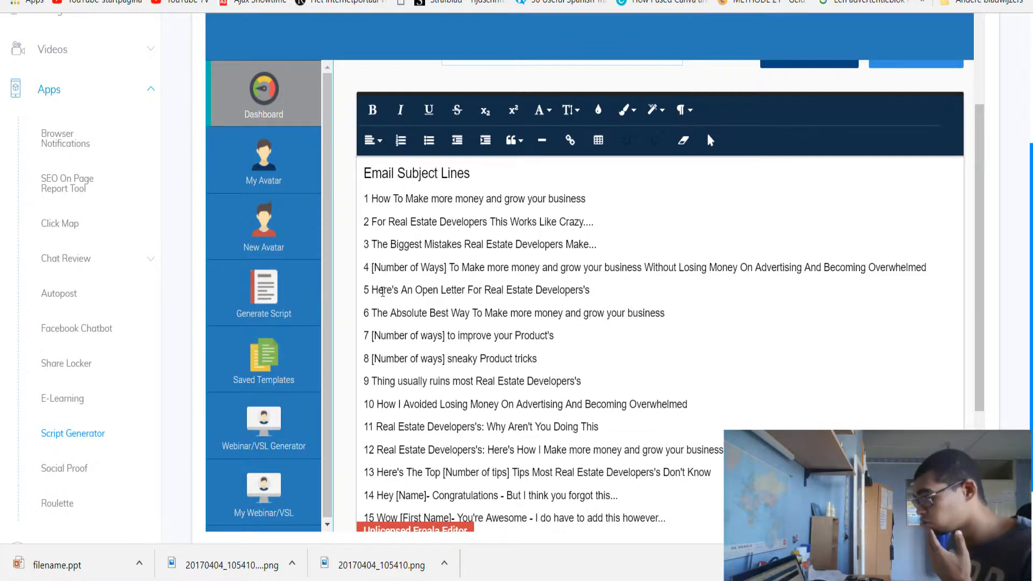
scroll(377, 291, "down", 1)
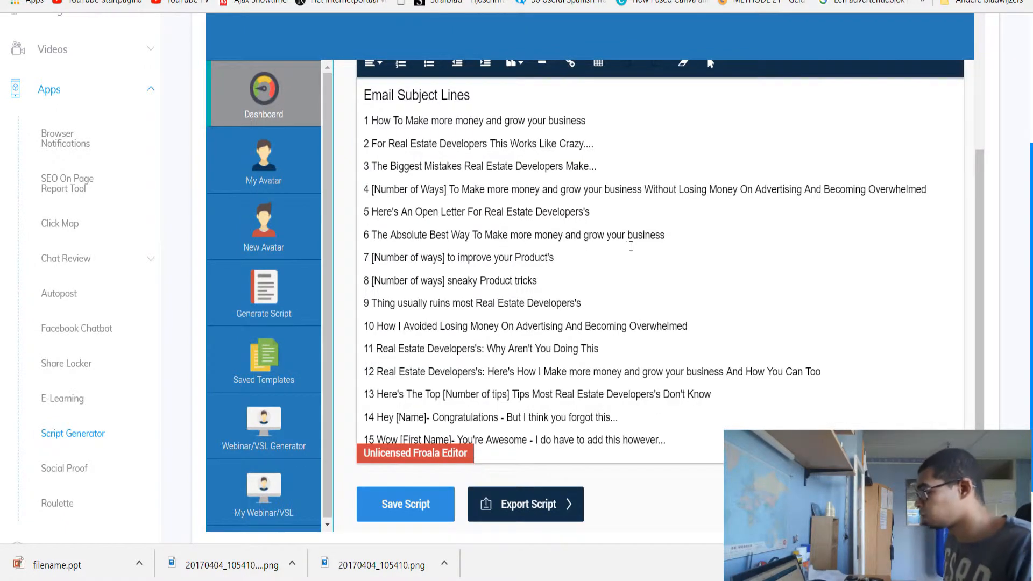
scroll(631, 247, "down", 2)
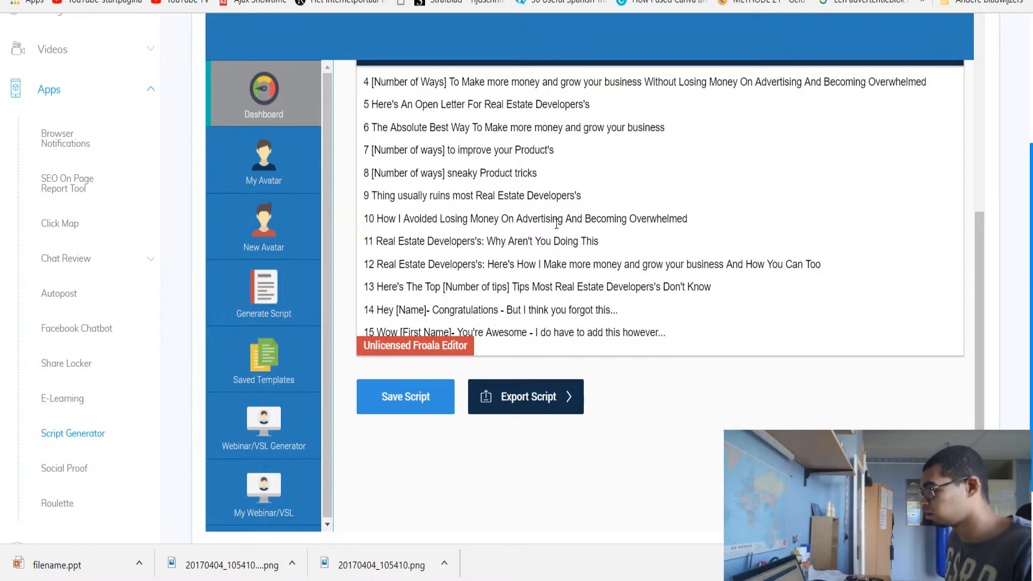
scroll(689, 220, "down", 1)
scroll(689, 219, "up", 5)
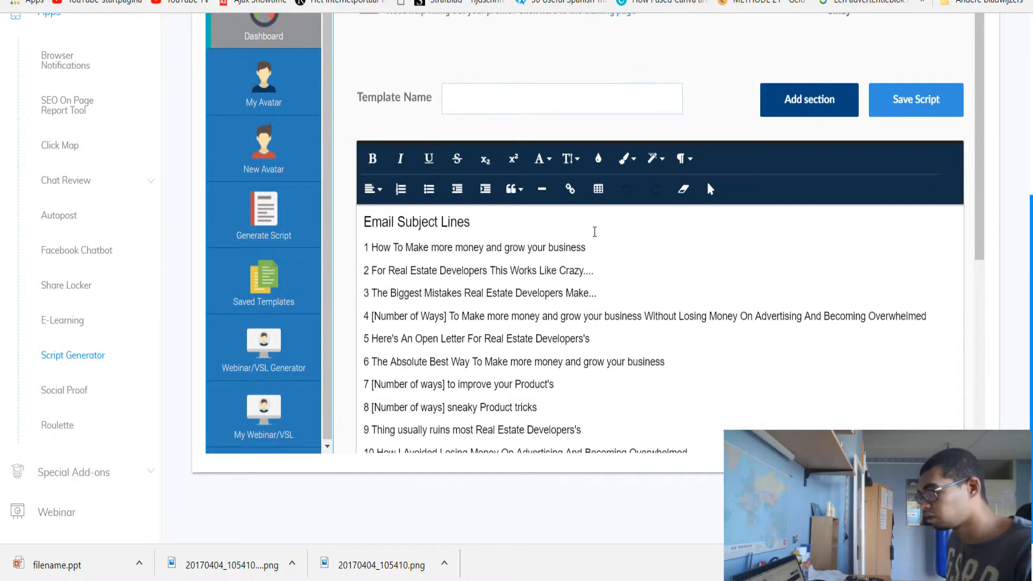
key("alt+Left")
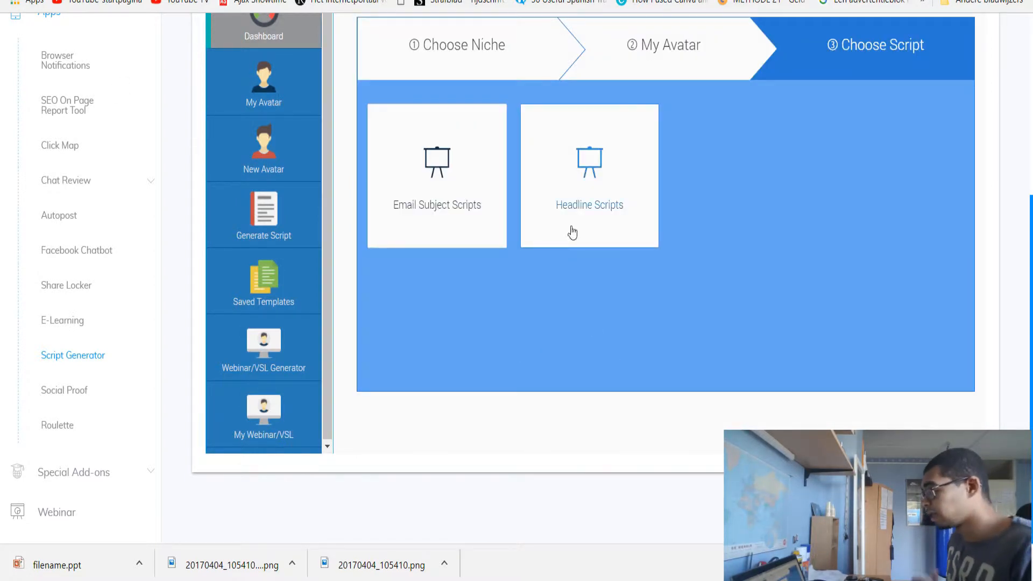
Step: Generate the Headline Scripts and read the list of headline templates from start to end
left_click(570, 237)
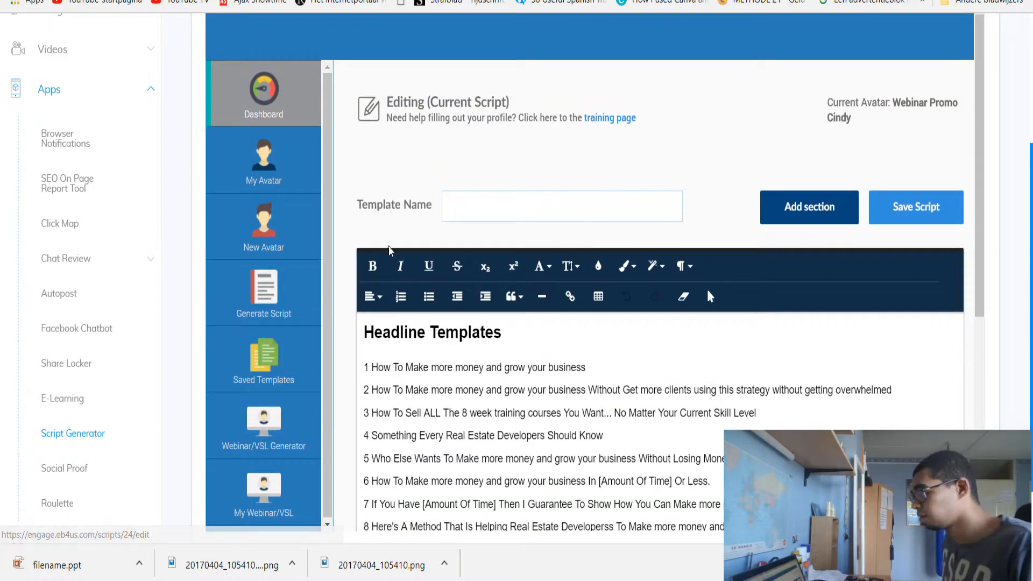
scroll(345, 248, "down", 3)
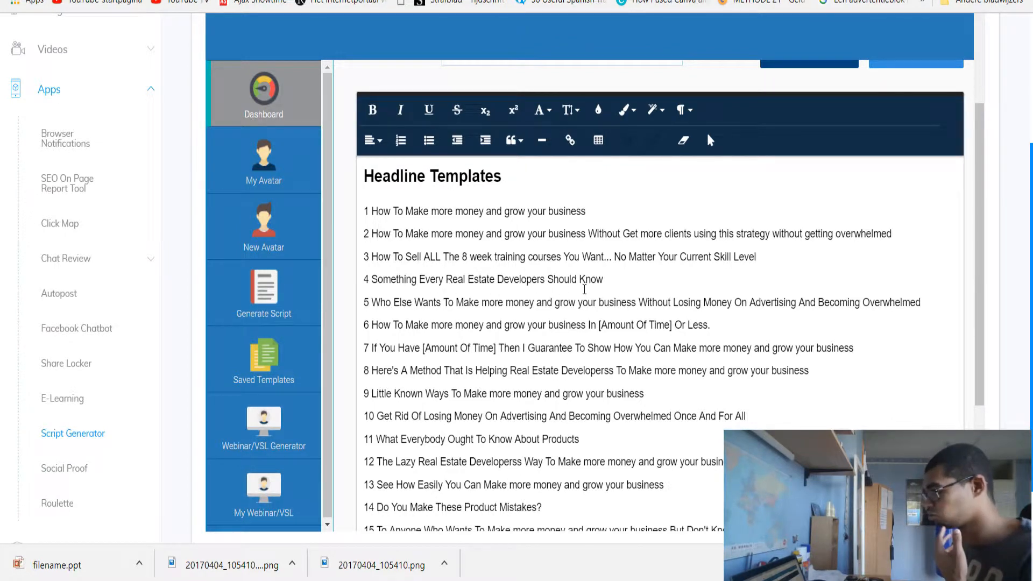
scroll(581, 290, "down", 1)
scroll(577, 290, "down", 2)
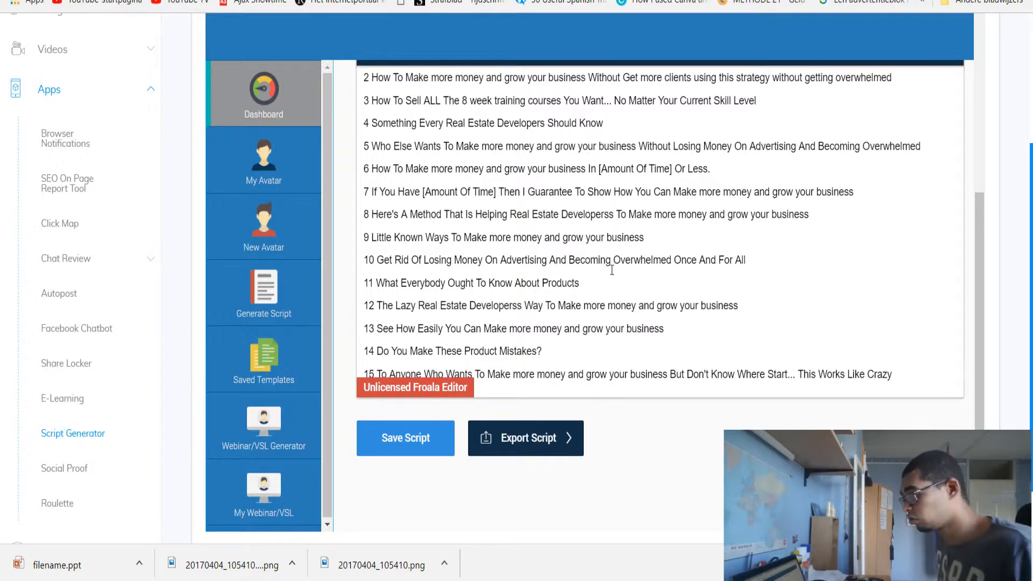
scroll(612, 271, "down", 1)
scroll(426, 322, "up", 4)
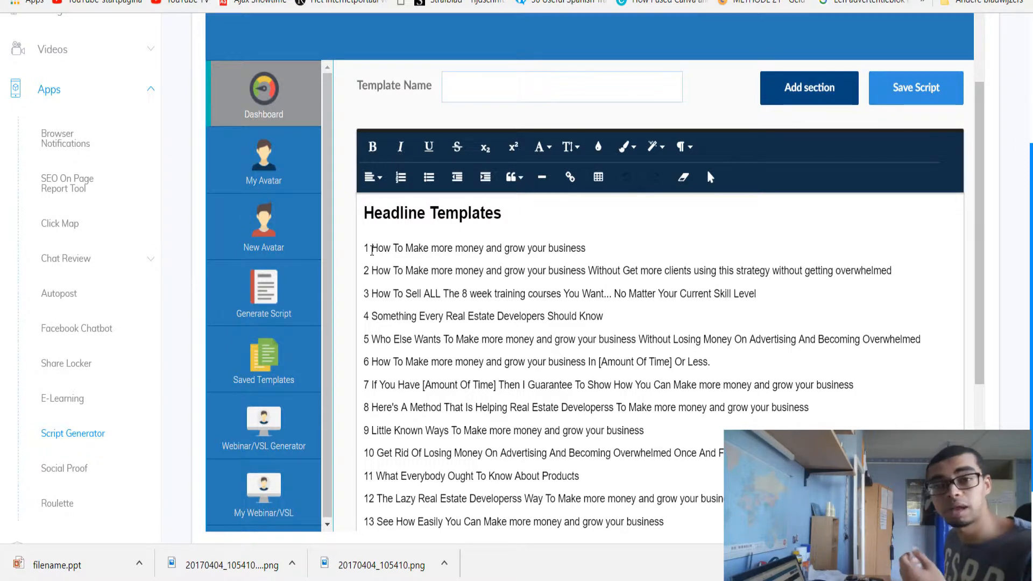
Step: Leave the headline templates and open the Advertising Scripts category to view its ad script choices
key("alt+Left")
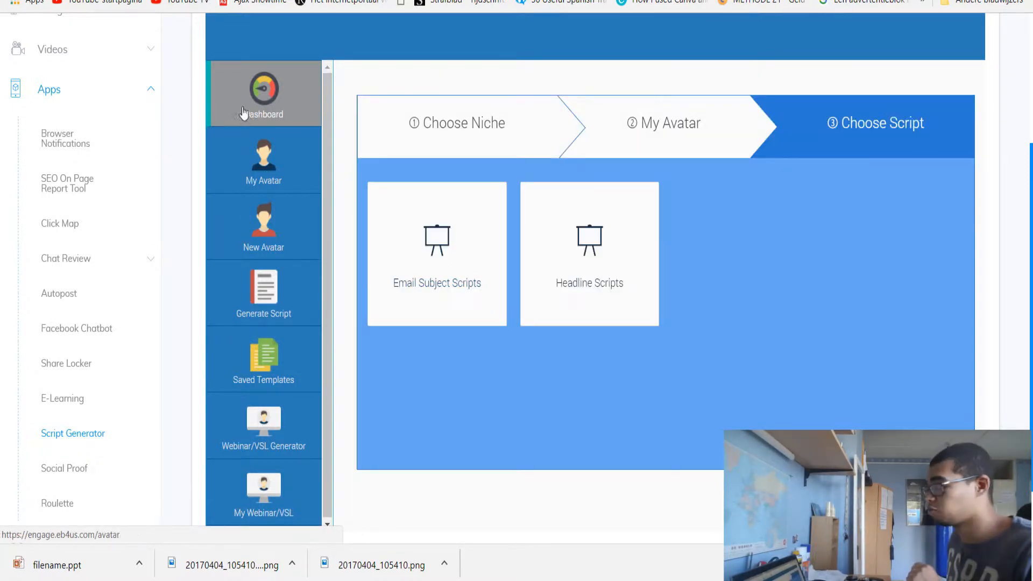
key("alt+Left")
scroll(711, 248, "up", 3)
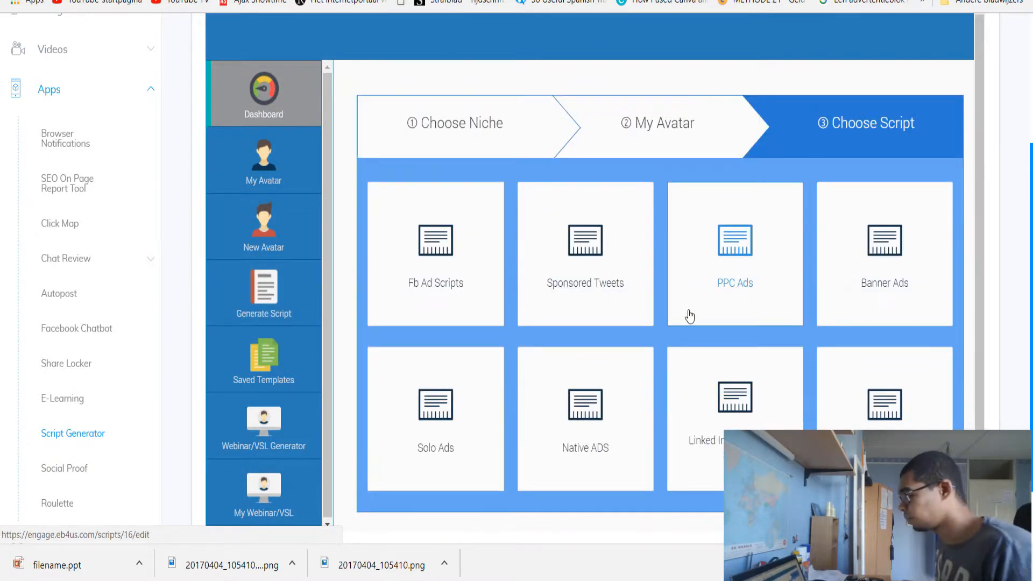
Step: Generate the Fb Ad Scripts and read the hot, warm and cold lead ad texts
left_click(436, 325)
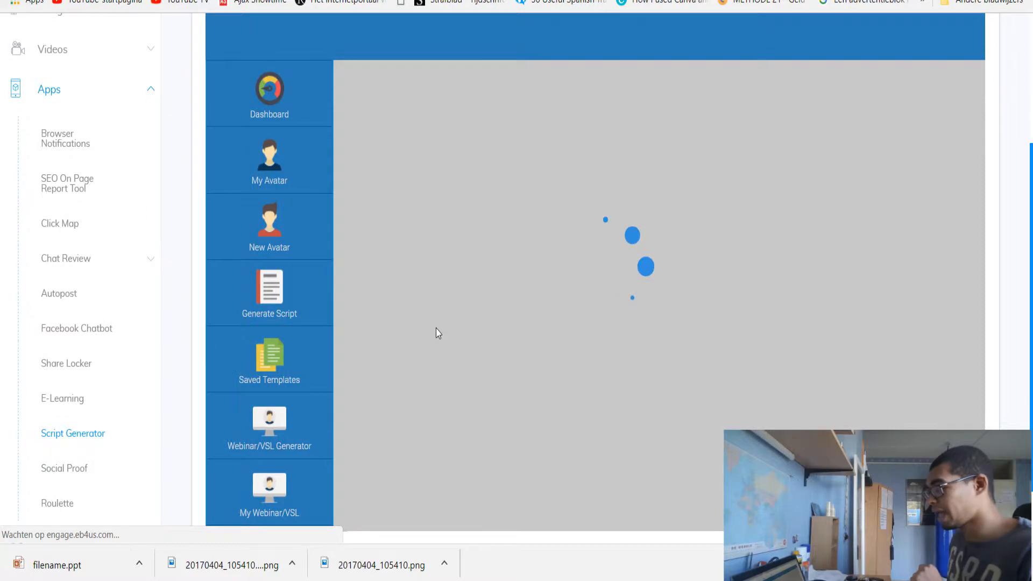
scroll(390, 161, "down", 7)
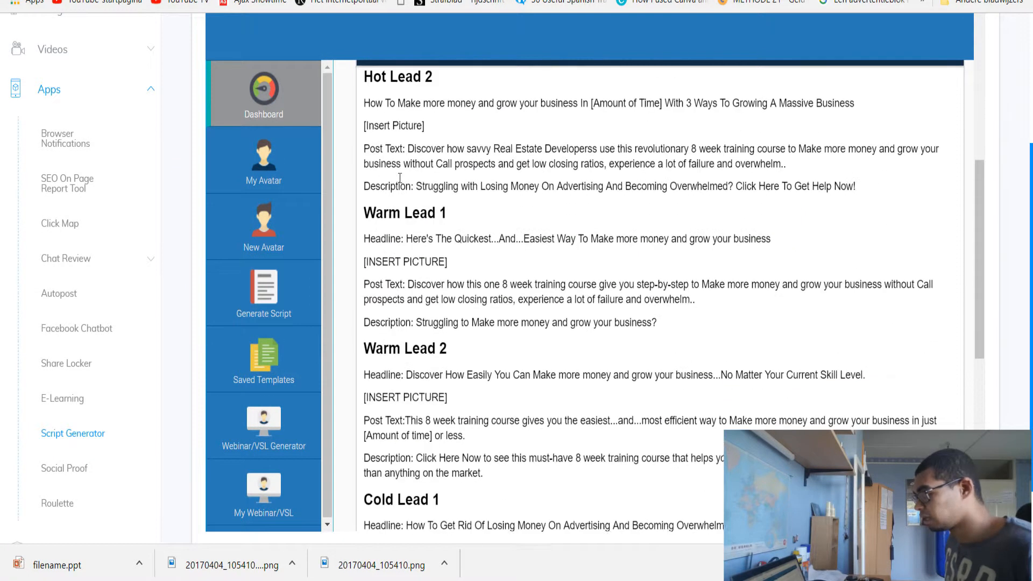
scroll(390, 162, "down", 2)
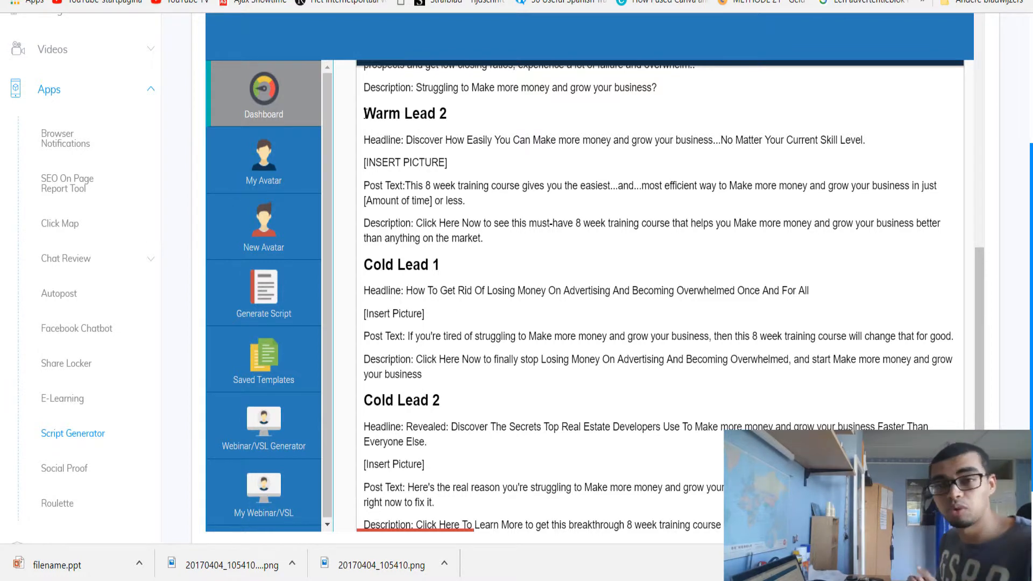
scroll(389, 355, "up", 2)
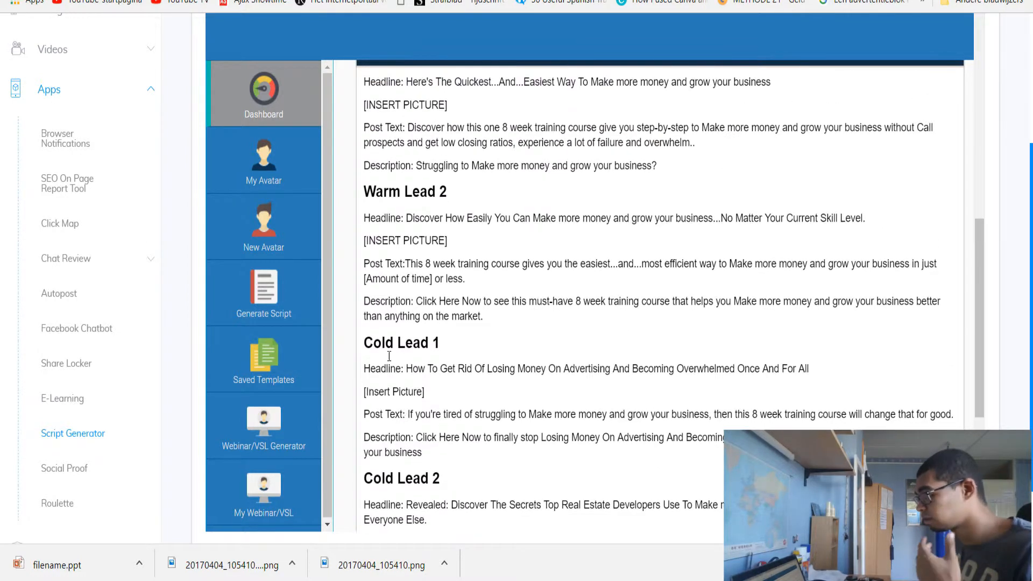
scroll(402, 308, "up", 10)
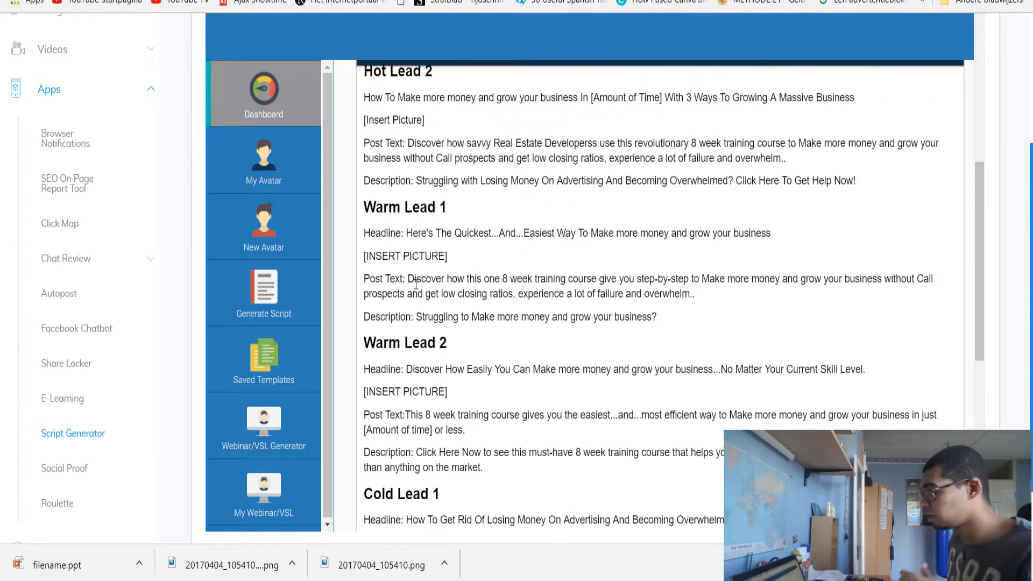
scroll(405, 264, "down", 12)
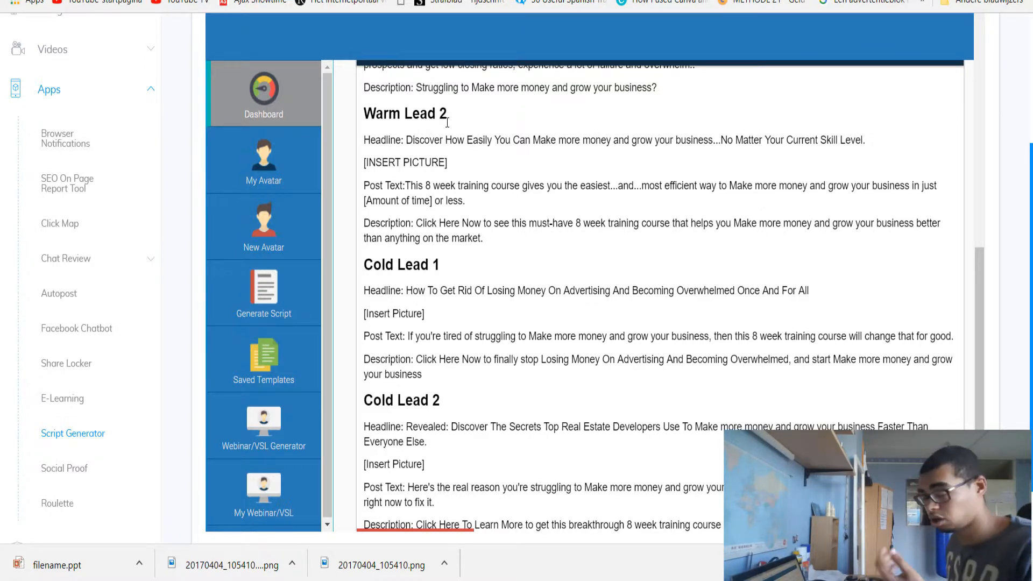
scroll(451, 201, "down", 1)
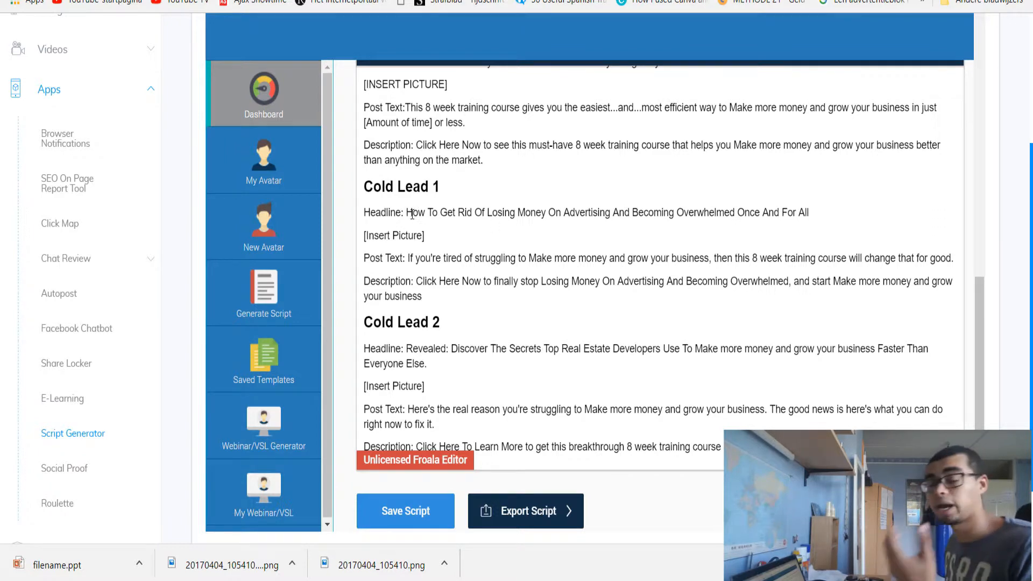
Step: Highlight Cold Lead 1's picture placeholder, post text and description in turn, and return to the advertising script choices
left_click_drag(425, 235, 366, 235)
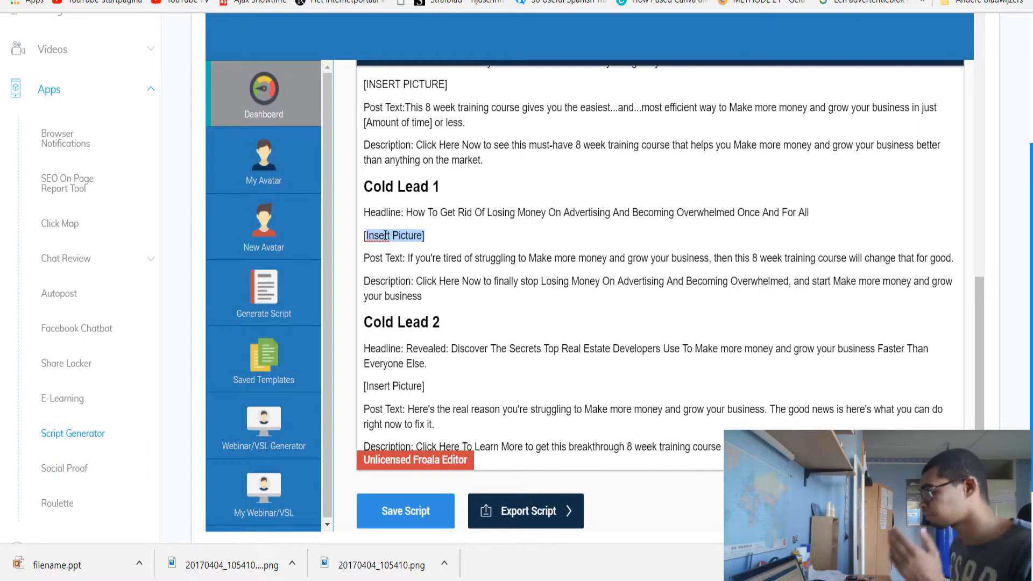
left_click_drag(406, 253, 954, 259)
left_click_drag(417, 281, 429, 295)
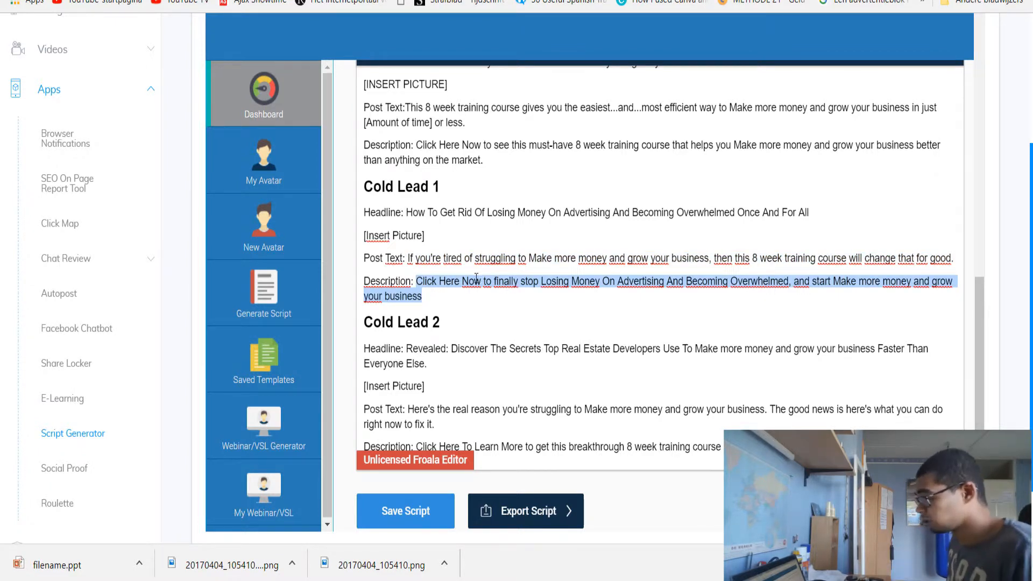
scroll(624, 279, "down", 2)
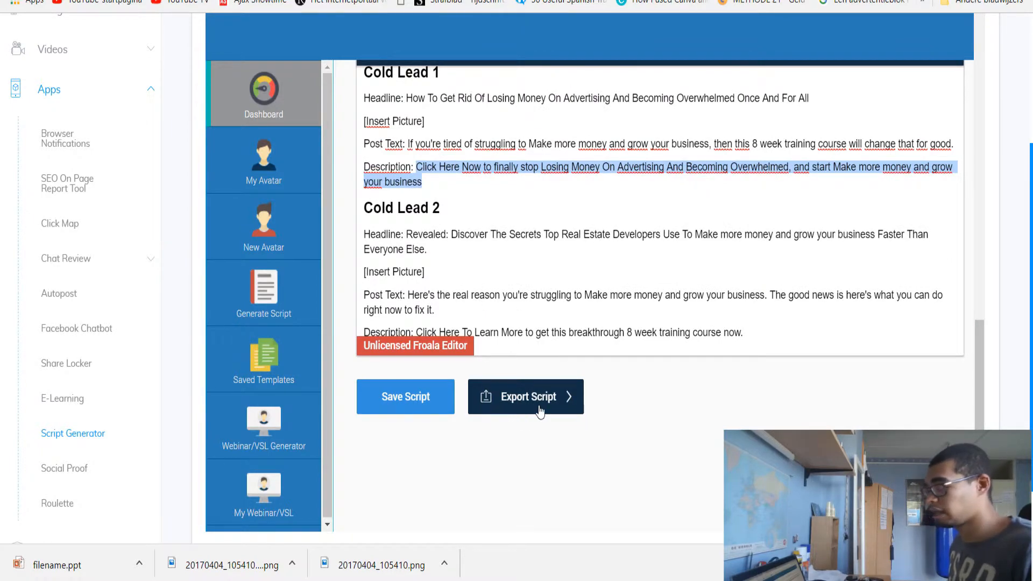
scroll(356, 390, "up", 1)
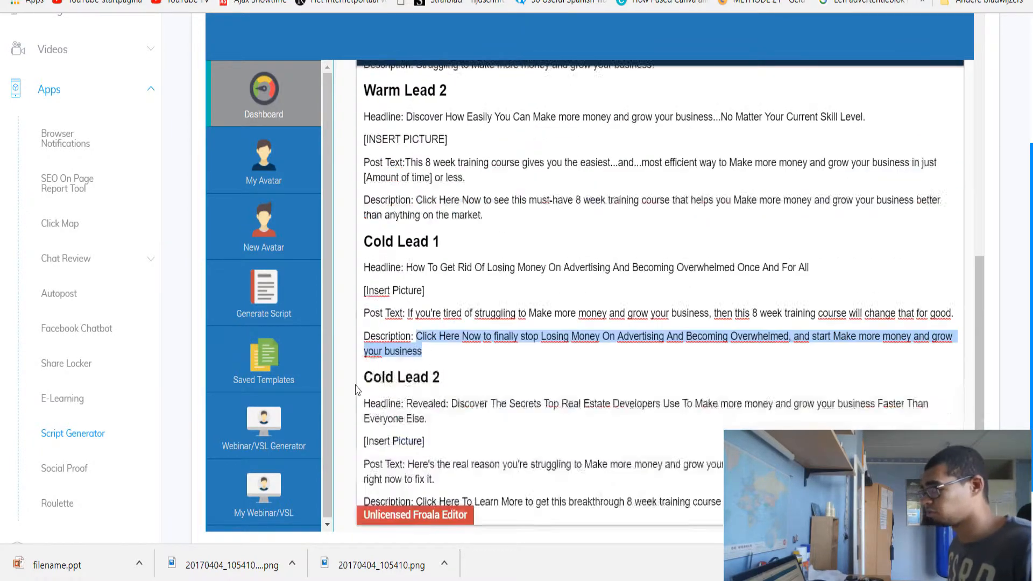
scroll(356, 389, "up", 10)
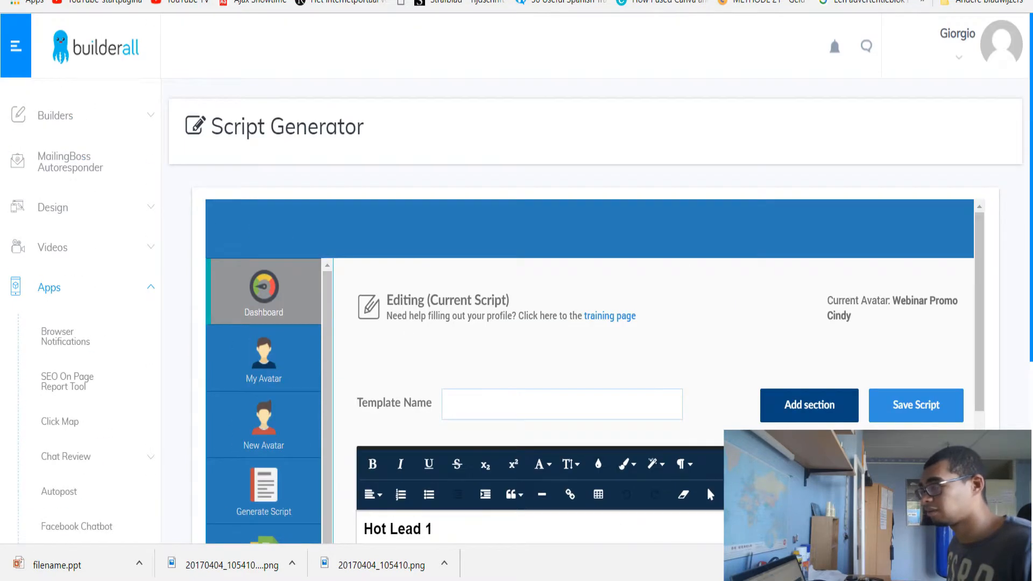
key("alt+Left")
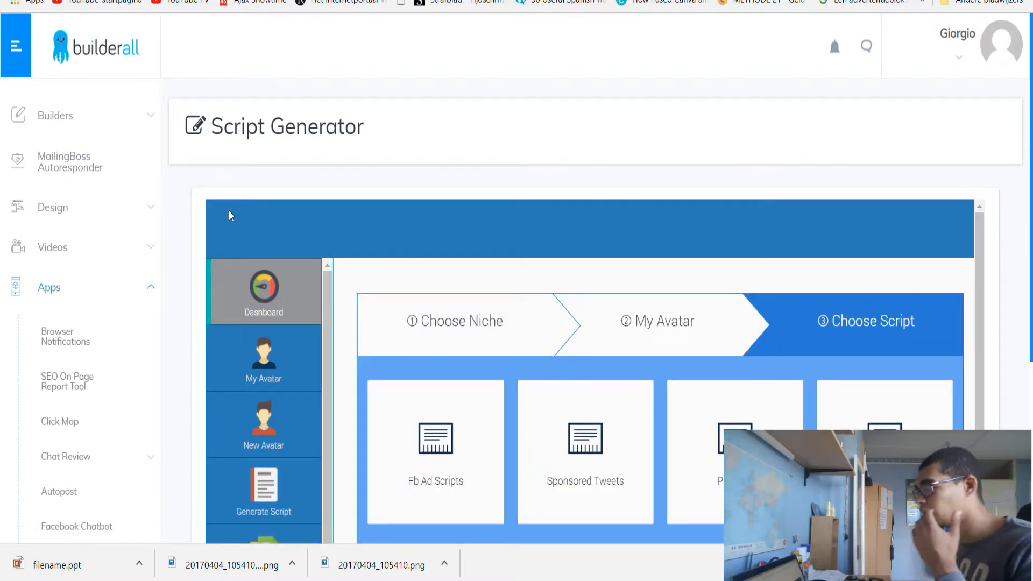
Step: Go back to the script categories and open Ecommerce Scripts
scroll(97, 318, "down", 5)
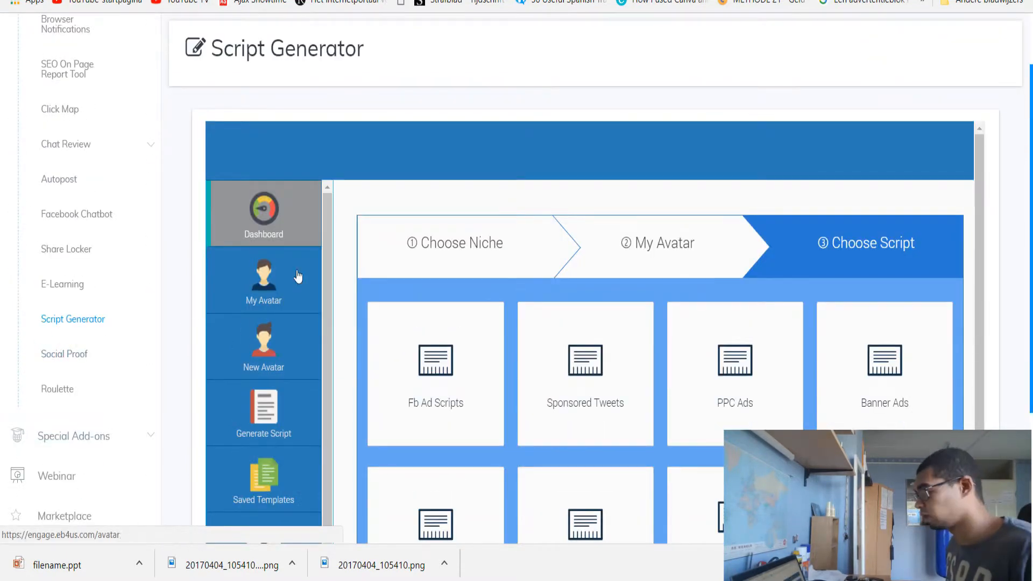
scroll(413, 140, "down", 4)
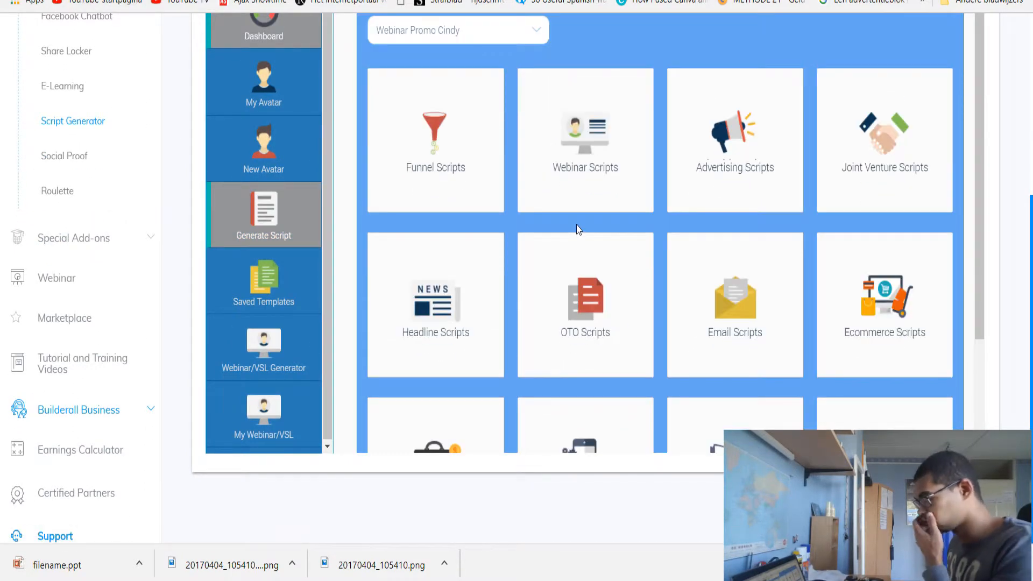
scroll(578, 230, "down", 3)
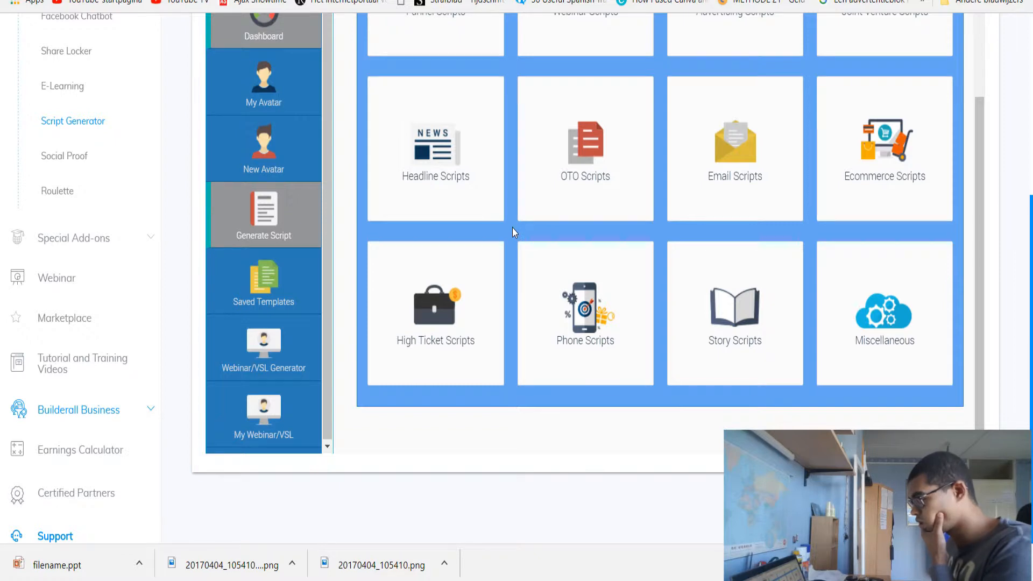
left_click(868, 156)
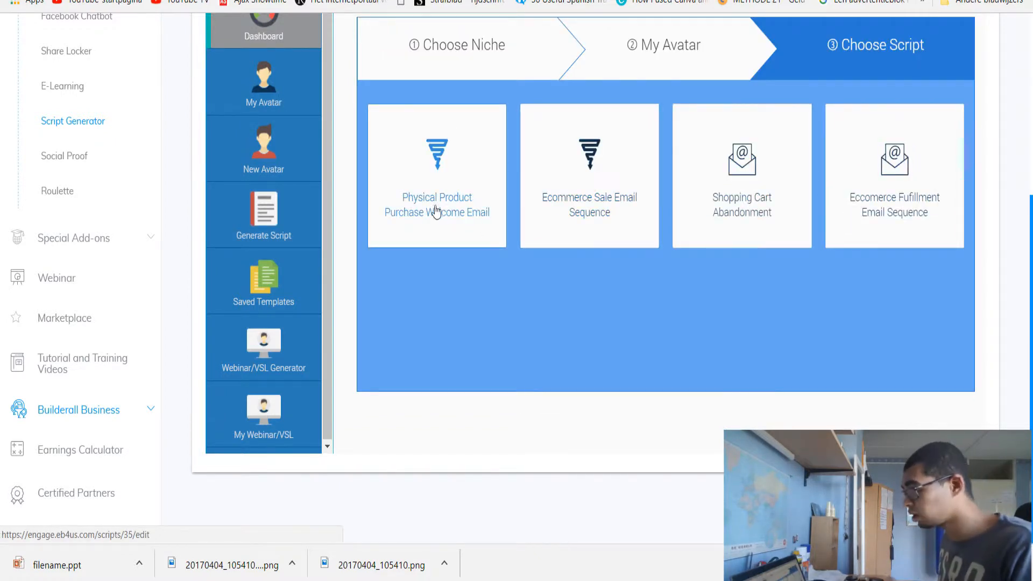
Step: Generate the Physical Product Purchase Welcome Email and highlight part of its subject line
left_click(426, 227)
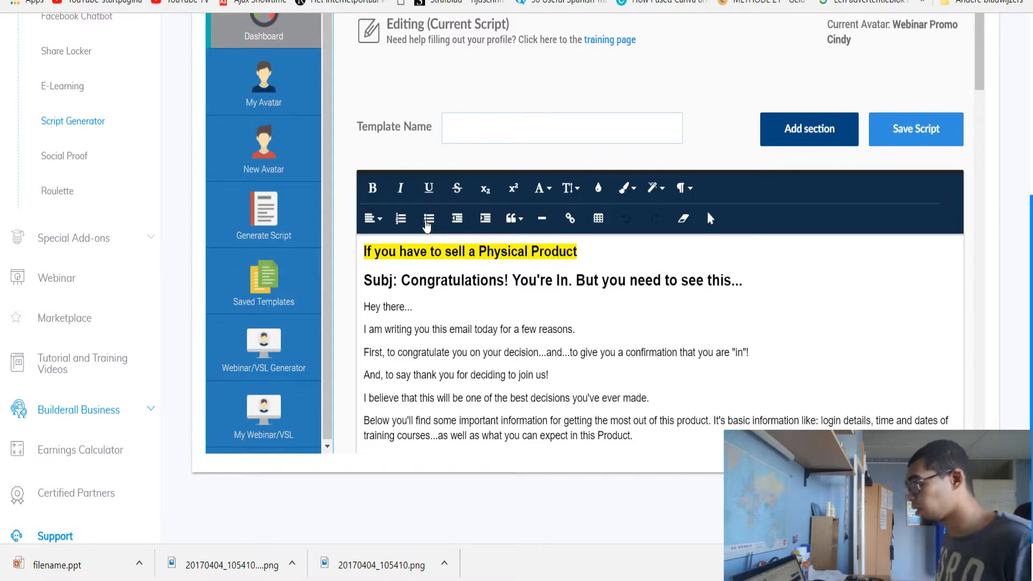
double_click(564, 287)
left_click(662, 286, "shift")
scroll(625, 282, "down", 3)
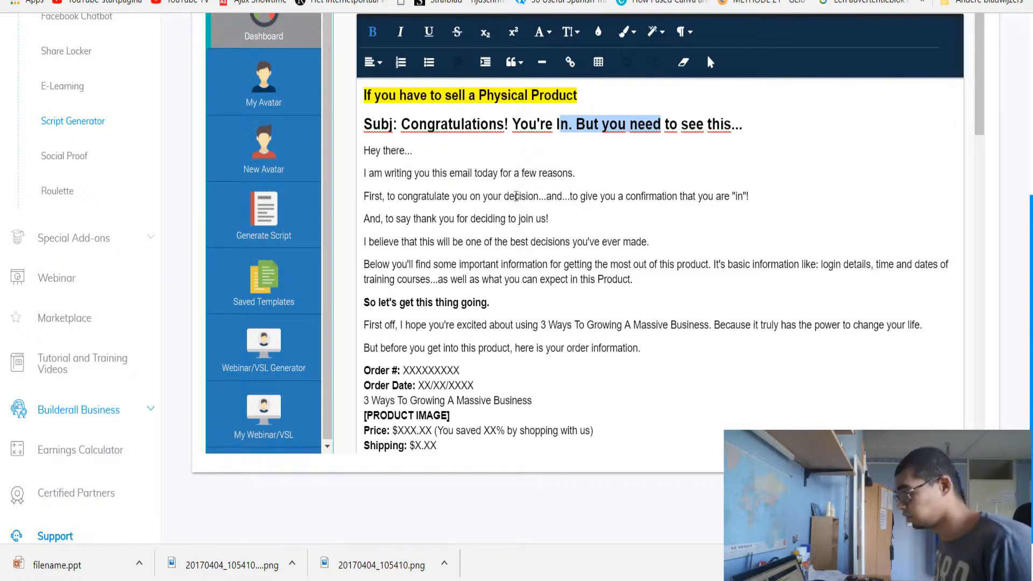
Step: Read the welcome email's order information and bonus sections, and return to the ecommerce script choices
scroll(463, 237, "down", 2)
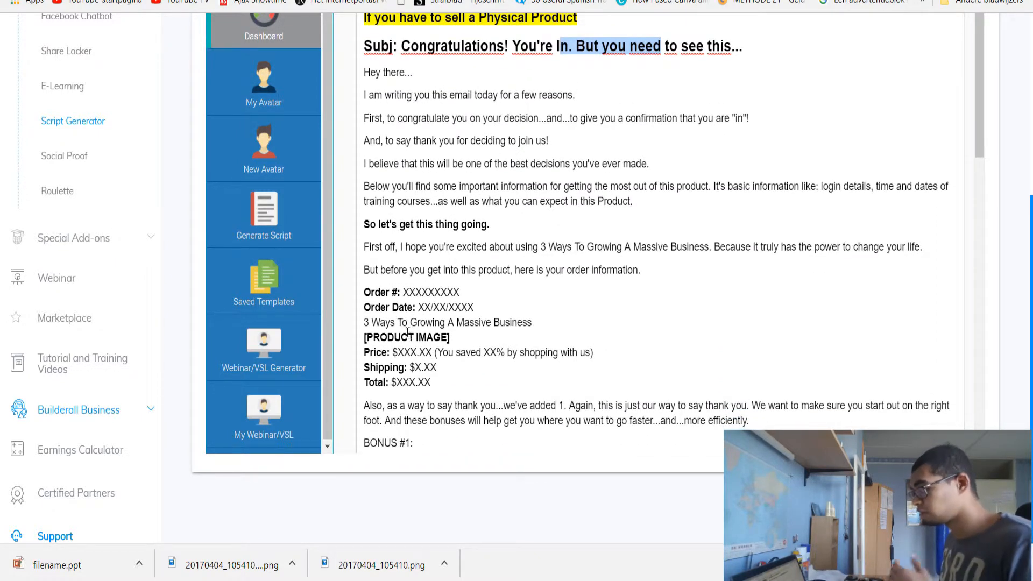
scroll(428, 304, "down", 2)
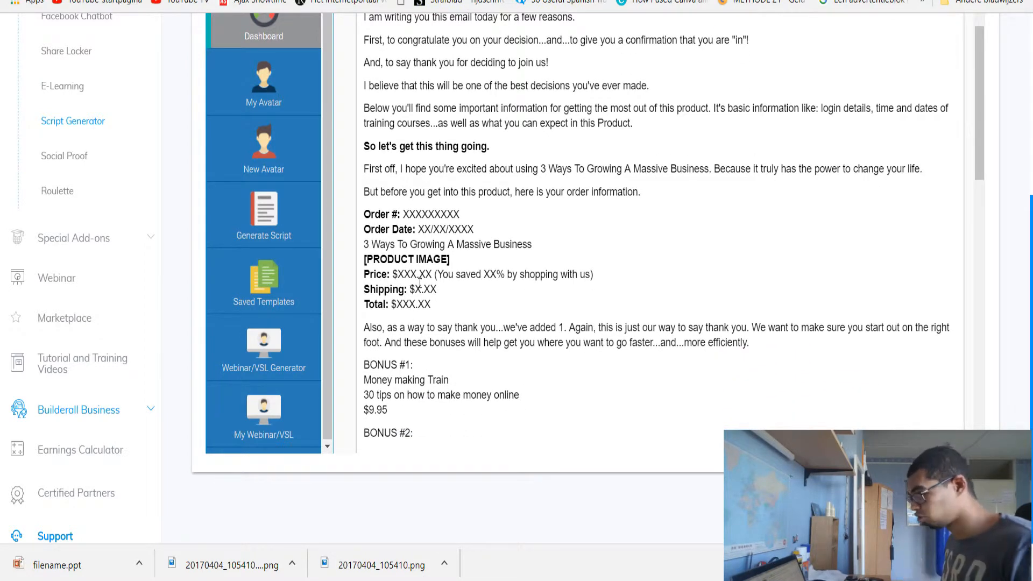
scroll(402, 281, "down", 6)
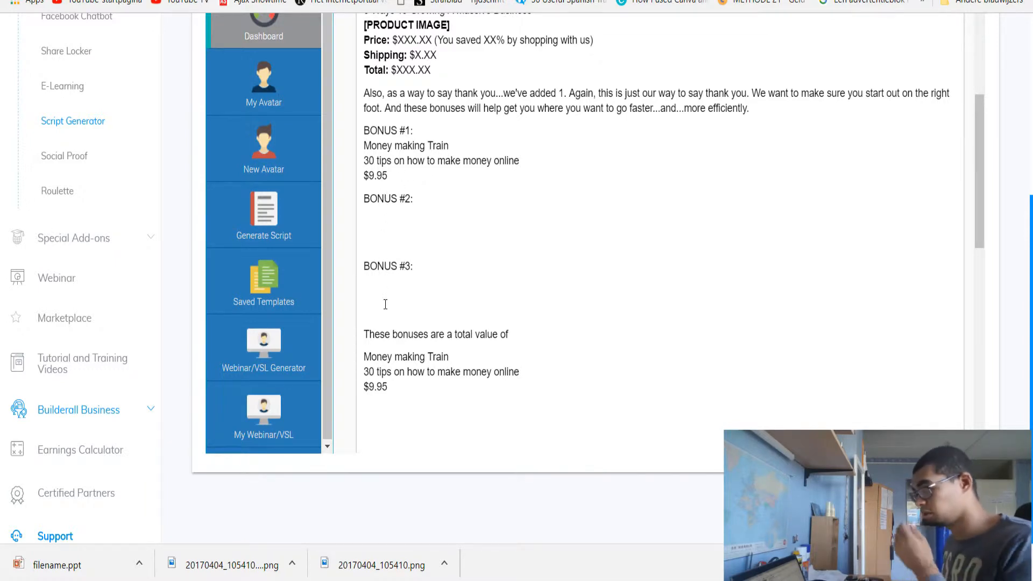
scroll(386, 304, "up", 8)
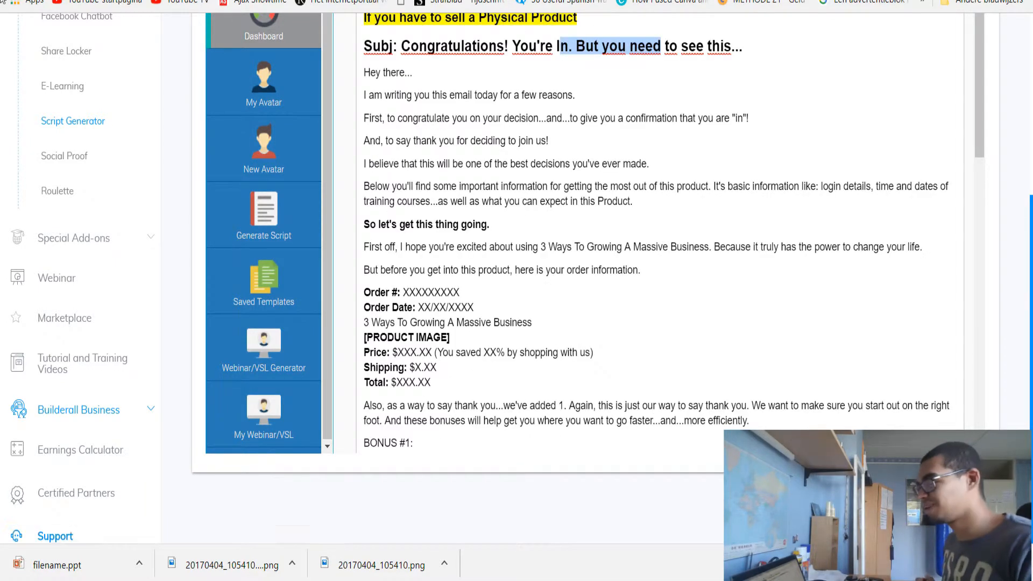
key("alt+Left")
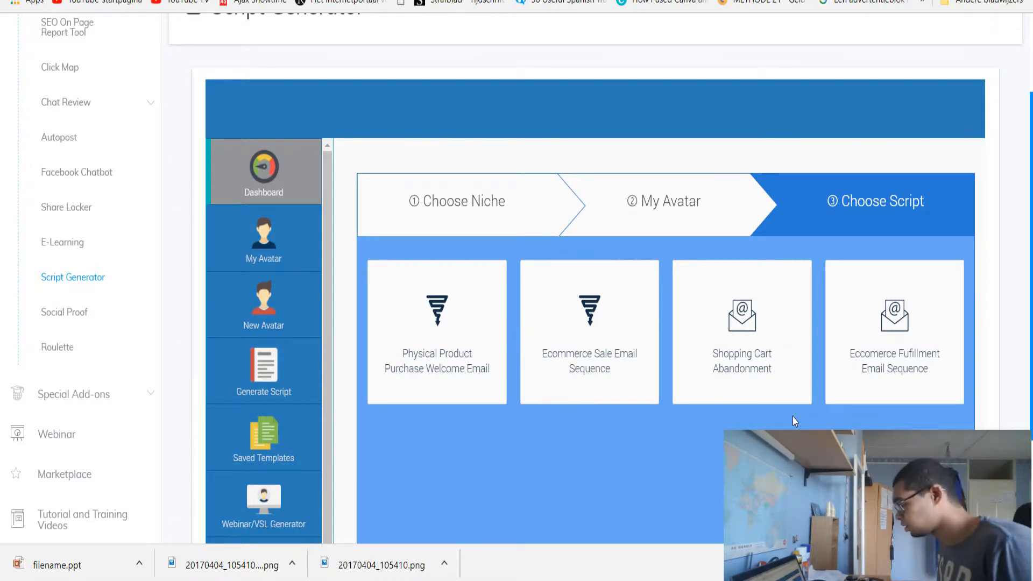
Step: Generate the Shopping Cart Abandonment script and highlight the send timing in Email 1's heading
left_click(744, 374)
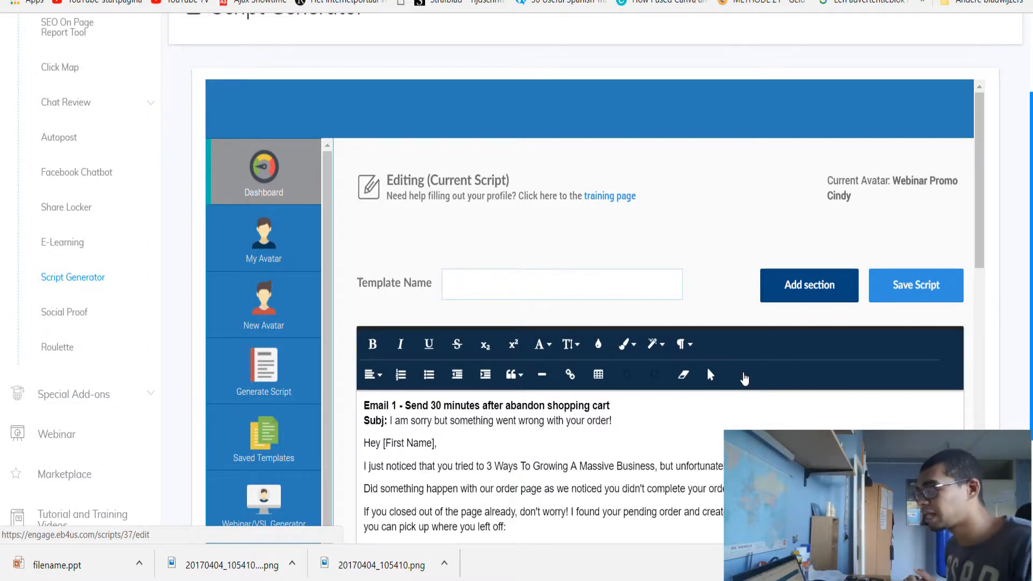
scroll(742, 247, "down", 3)
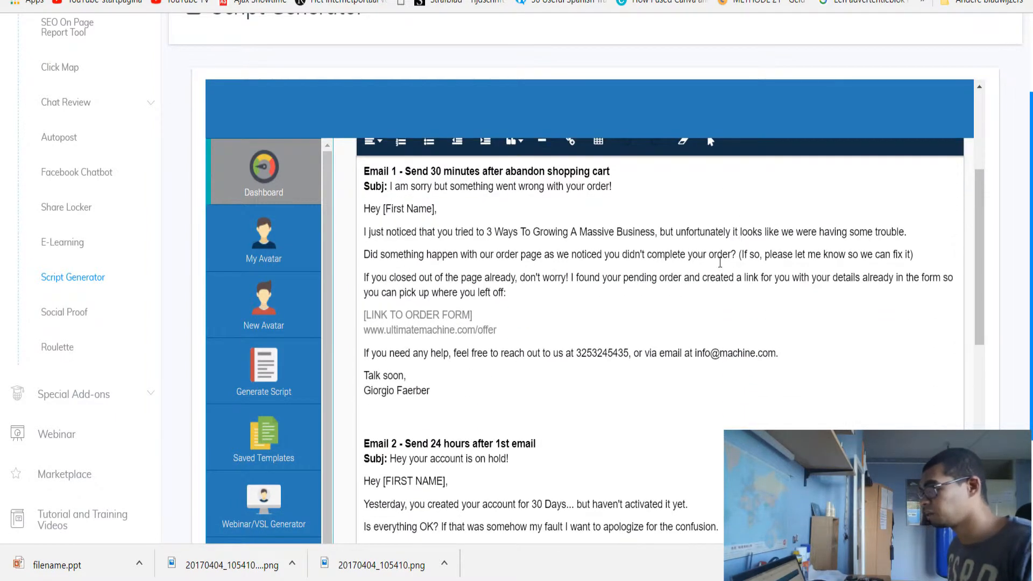
left_click_drag(405, 249, 540, 252)
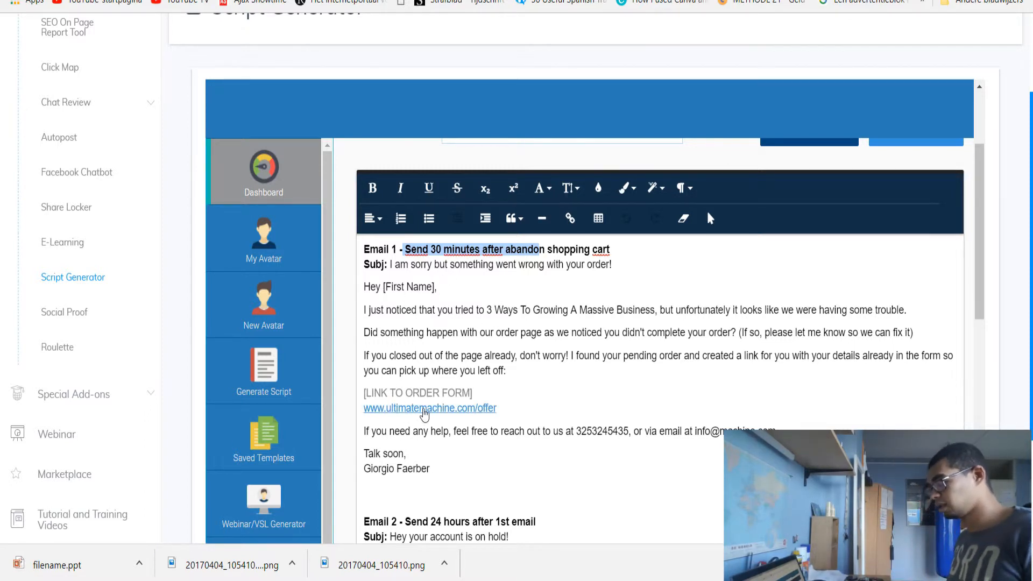
Step: Read the remaining cart abandonment emails to the end and return to the ecommerce script choices
scroll(465, 417, "down", 1)
scroll(465, 417, "down", 5)
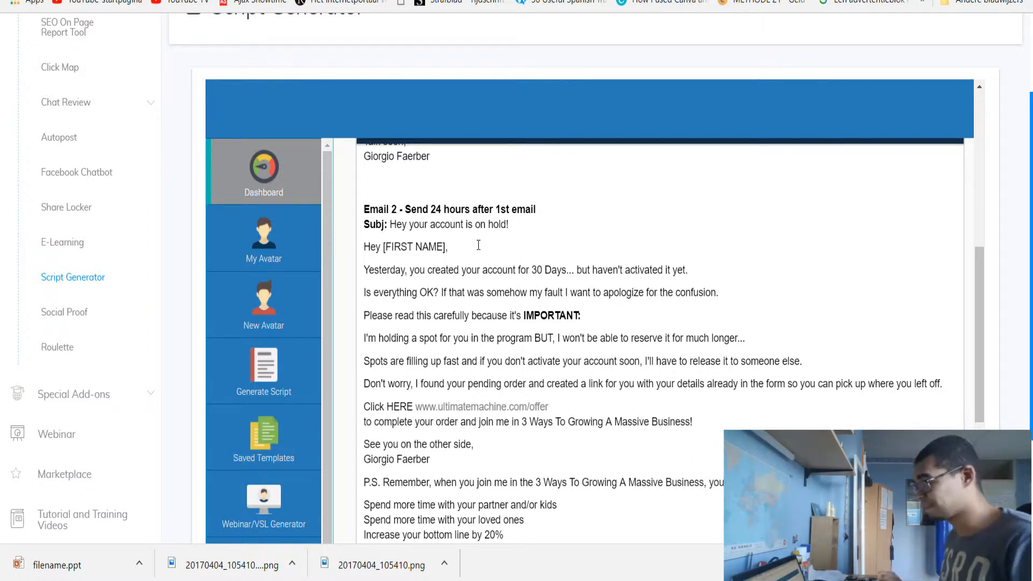
scroll(478, 245, "down", 10)
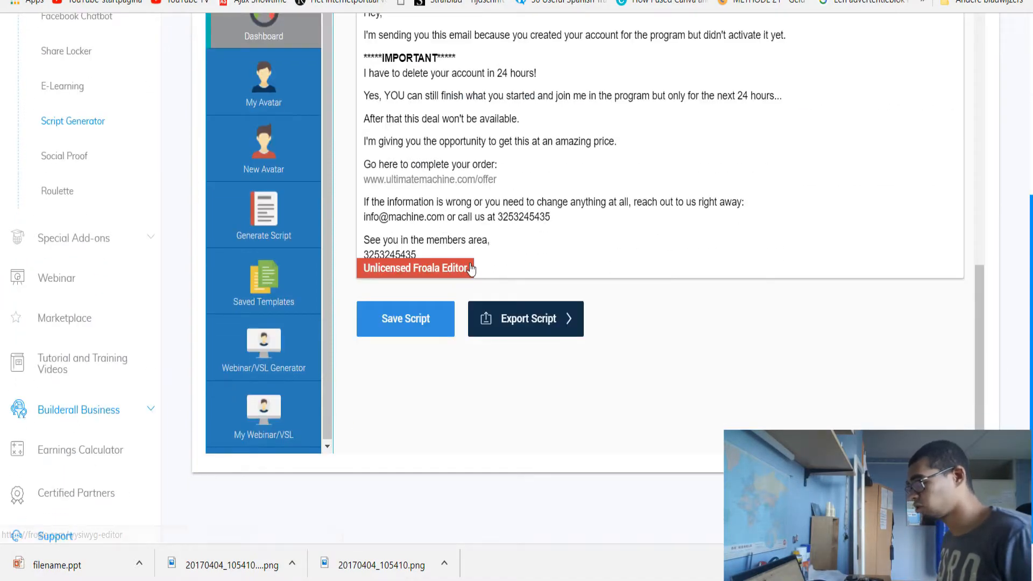
scroll(471, 268, "up", 5)
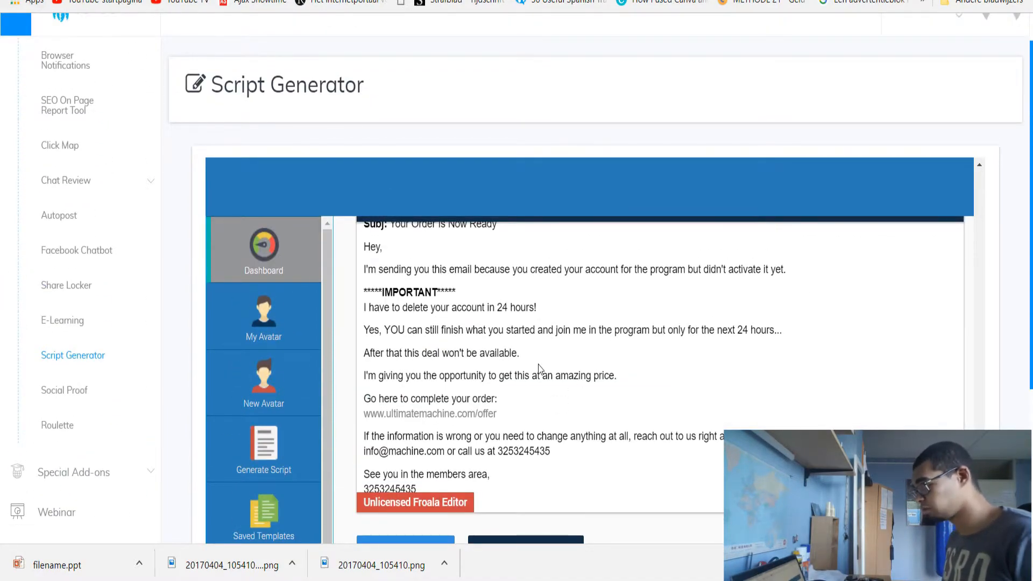
key("alt+Left")
scroll(782, 358, "down", 3)
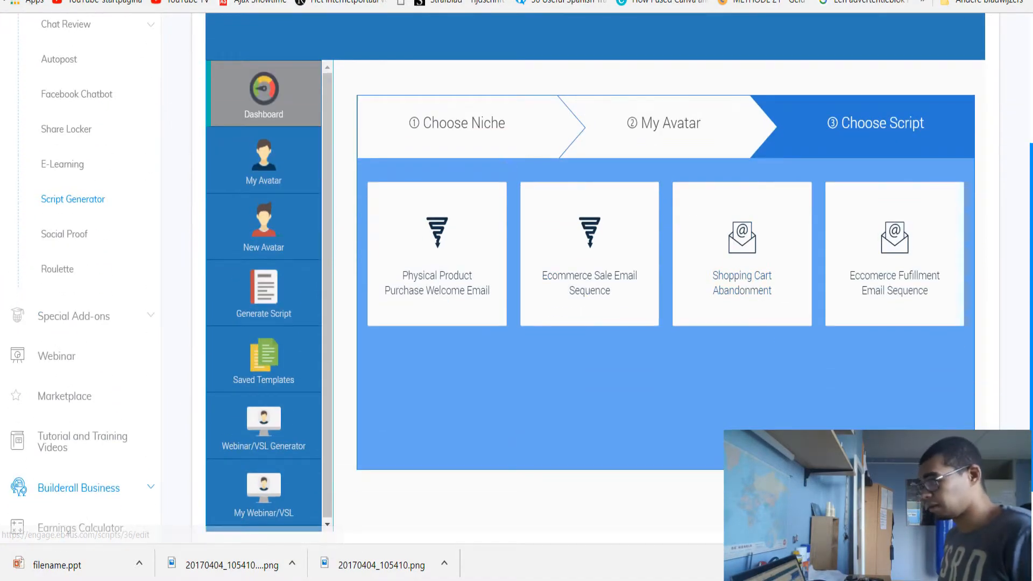
Step: Open the High Ticket Scripts category and generate the High Ticket Sales Script to read its opening lines
left_click(597, 214)
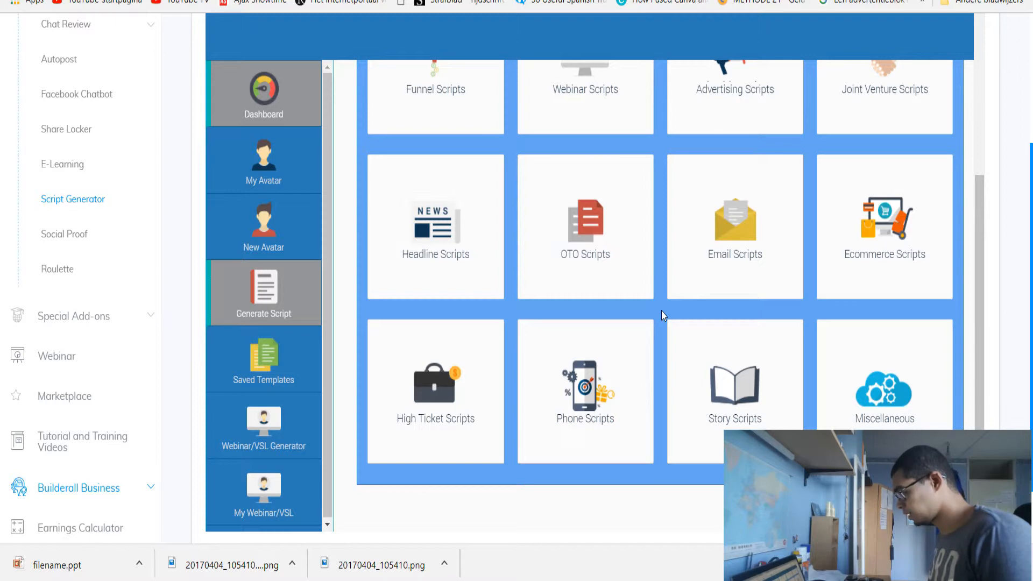
left_click(441, 466)
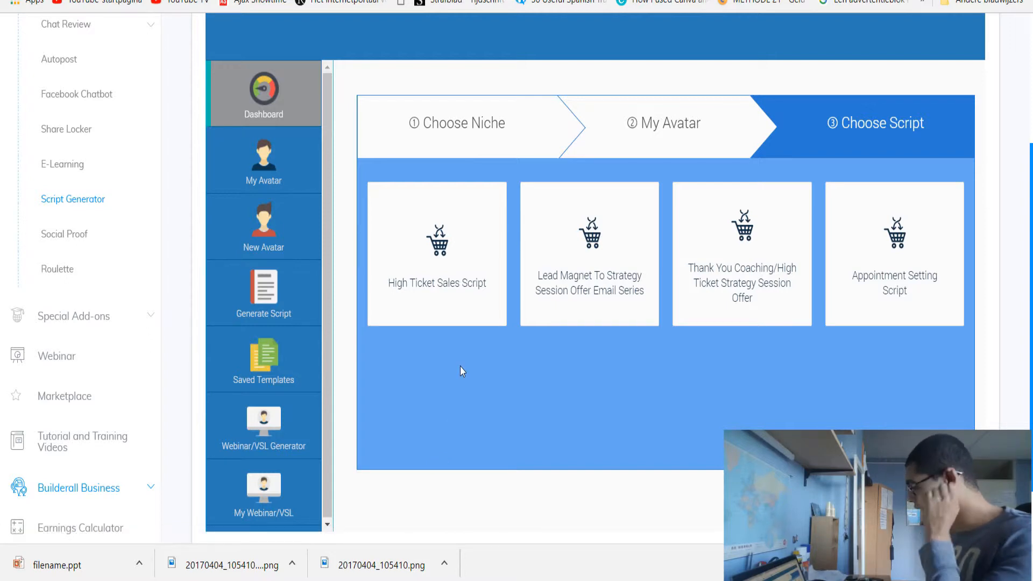
left_click(422, 334)
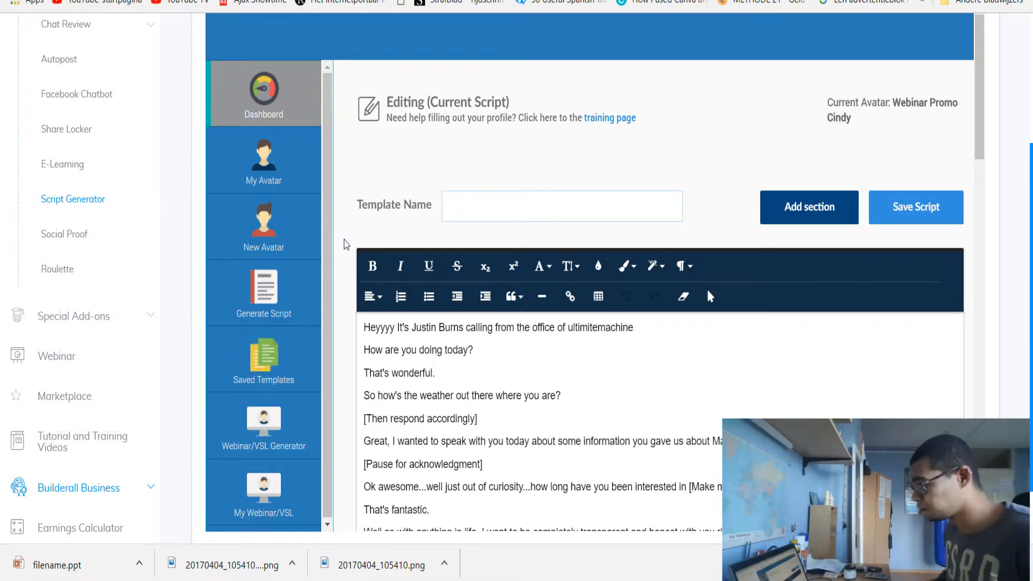
scroll(348, 246, "down", 2)
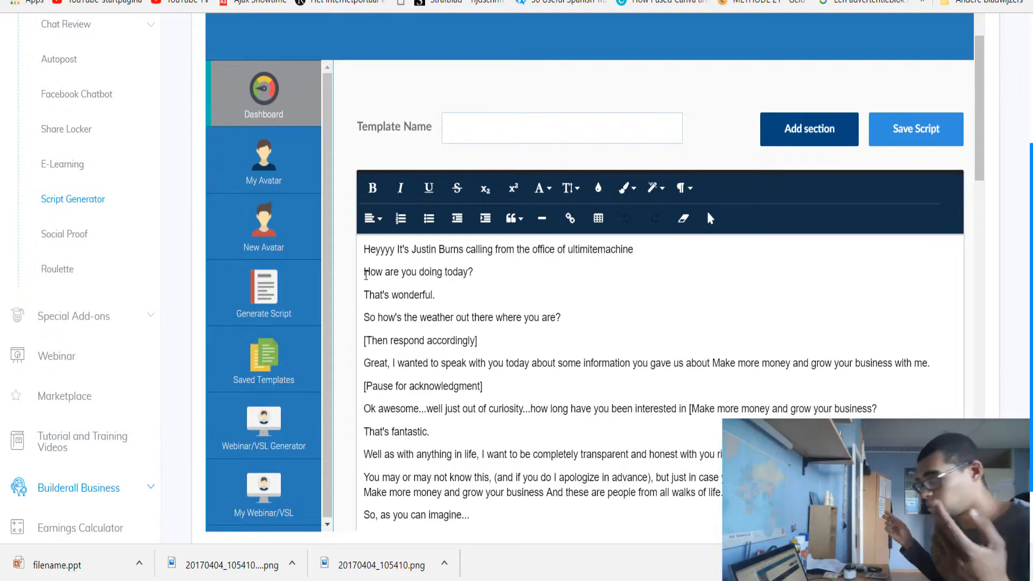
Step: Read the High Ticket Sales Script through its questions and closing lines, and return to the script categories
scroll(366, 275, "down", 3)
scroll(378, 229, "down", 2)
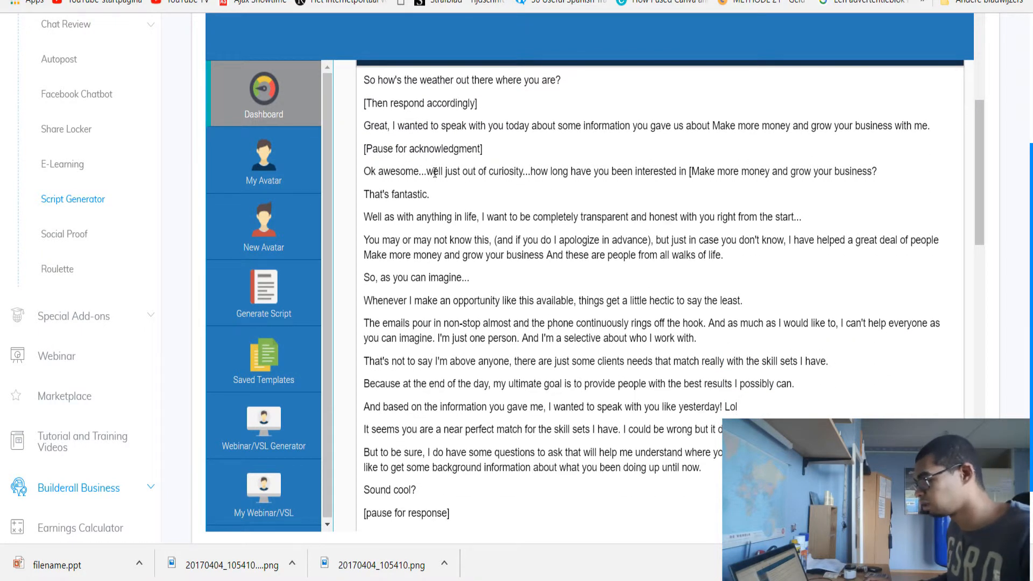
scroll(468, 172, "down", 6)
scroll(430, 172, "down", 2)
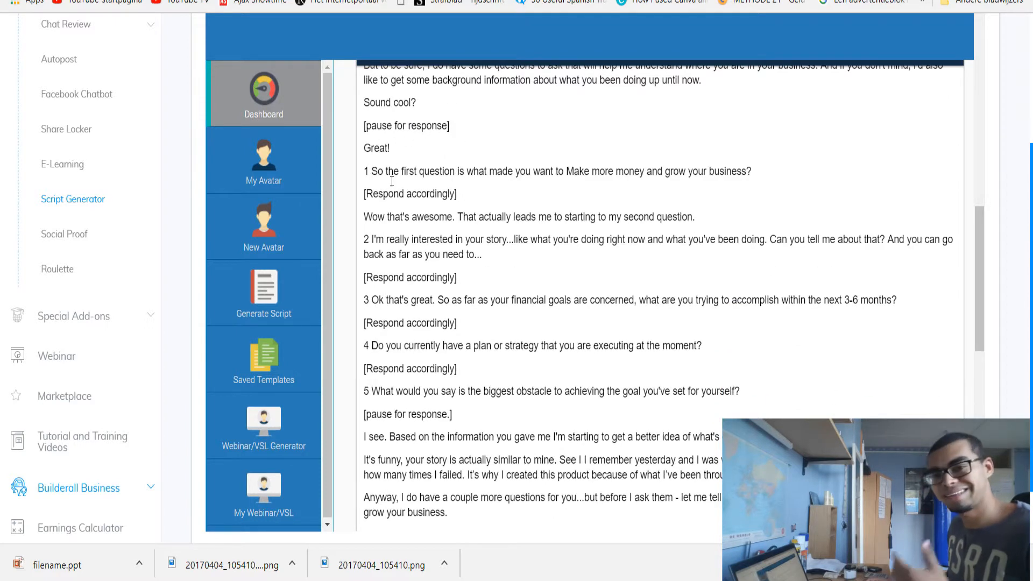
scroll(401, 210, "down", 4)
scroll(403, 259, "down", 6)
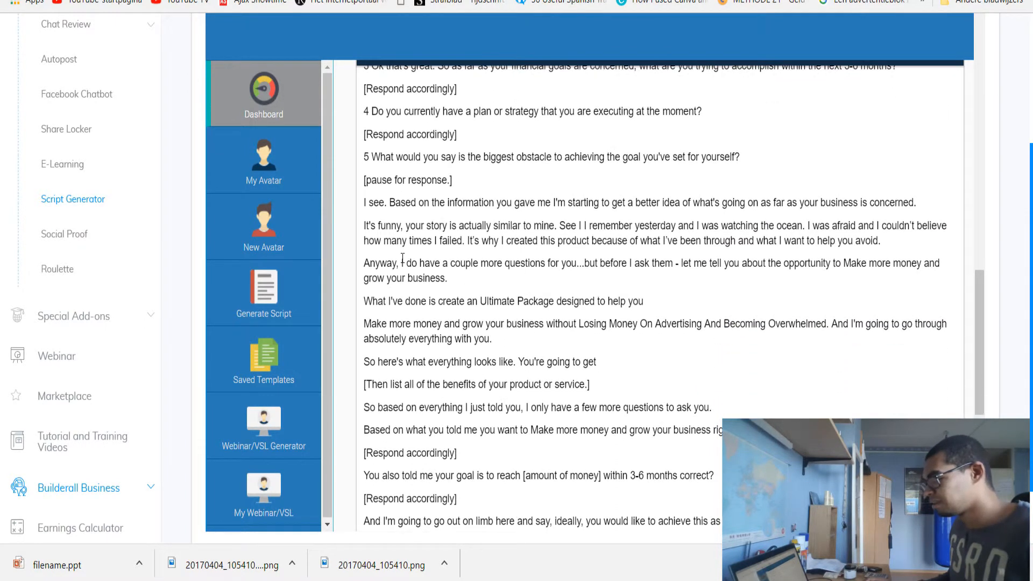
scroll(380, 271, "down", 4)
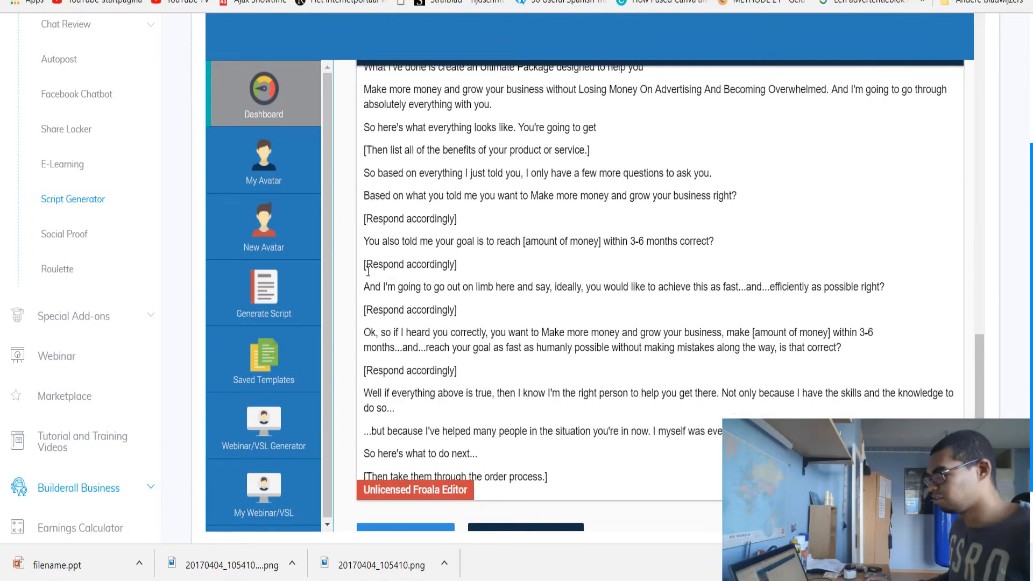
scroll(373, 280, "up", 10)
scroll(373, 280, "down", 10)
scroll(501, 356, "up", 16)
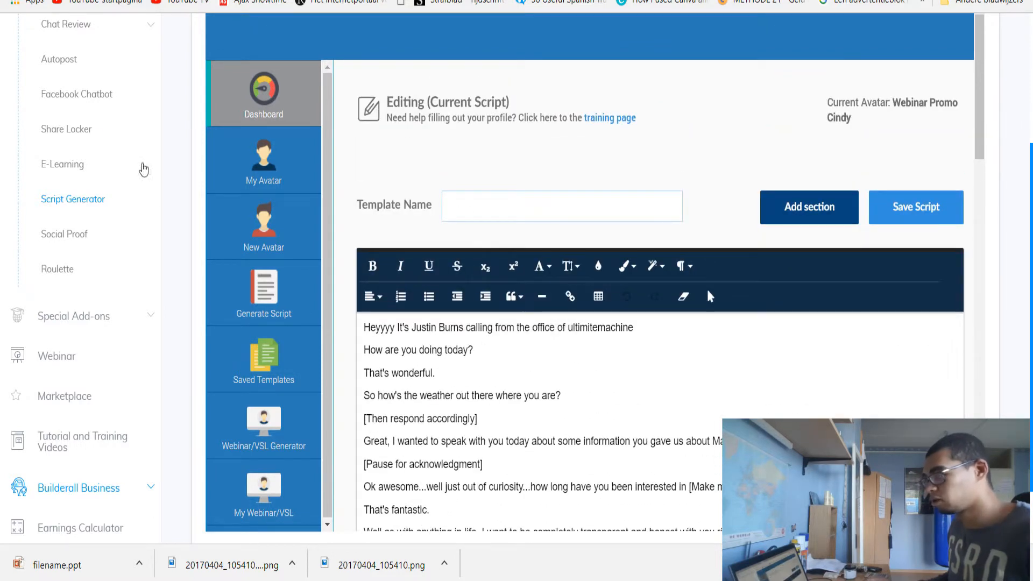
key("alt+Left")
key("alt+Left")
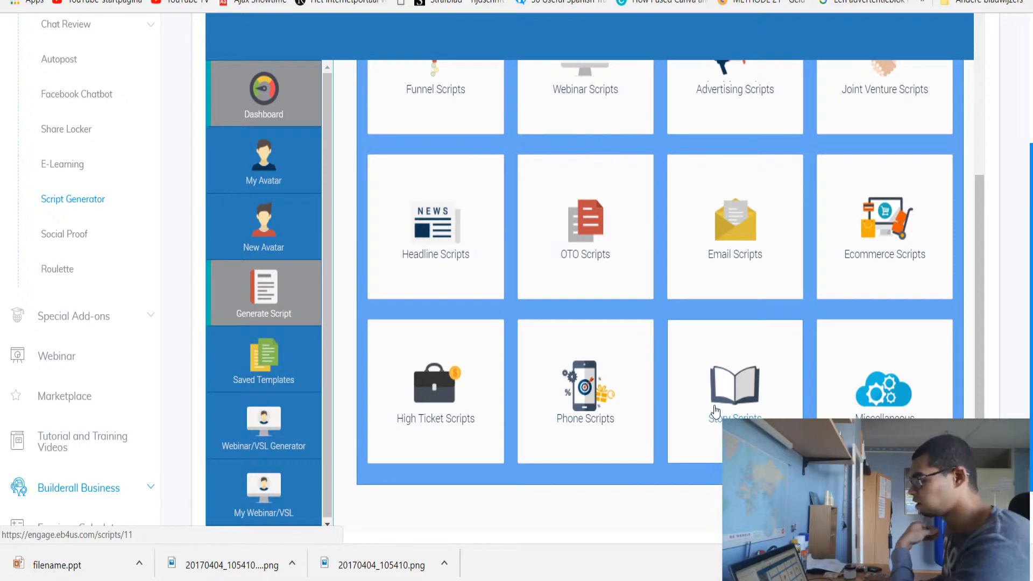
Step: Open the Story Scripts category, generate the Back To The Future script, and highlight the text of its subject line
left_click(670, 393)
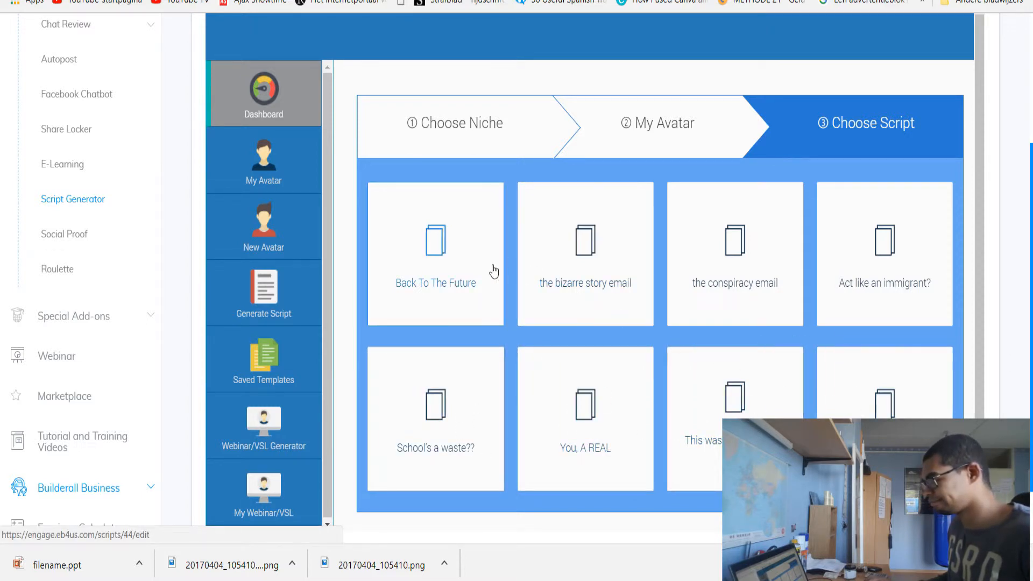
left_click(472, 274)
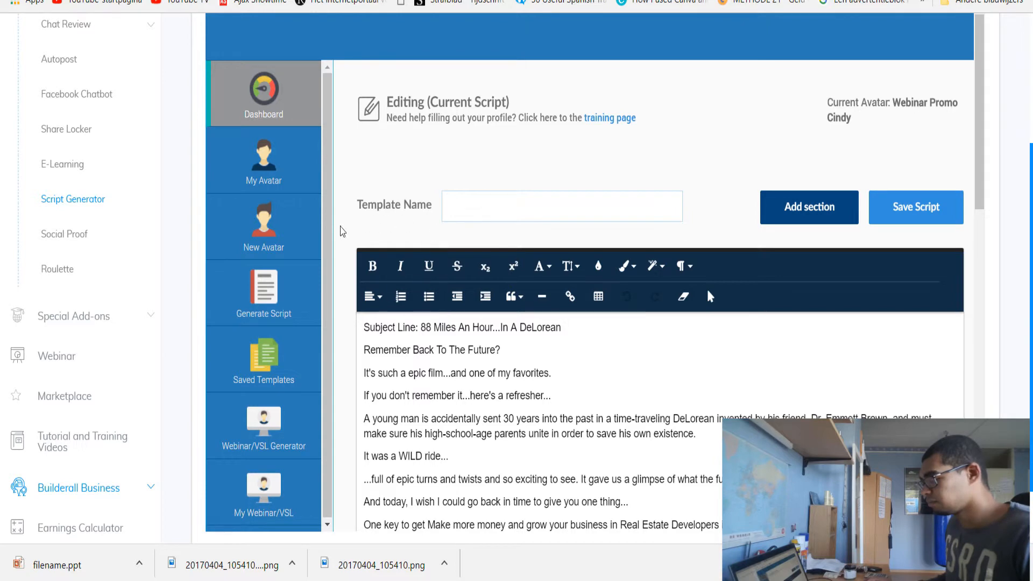
scroll(343, 232, "down", 3)
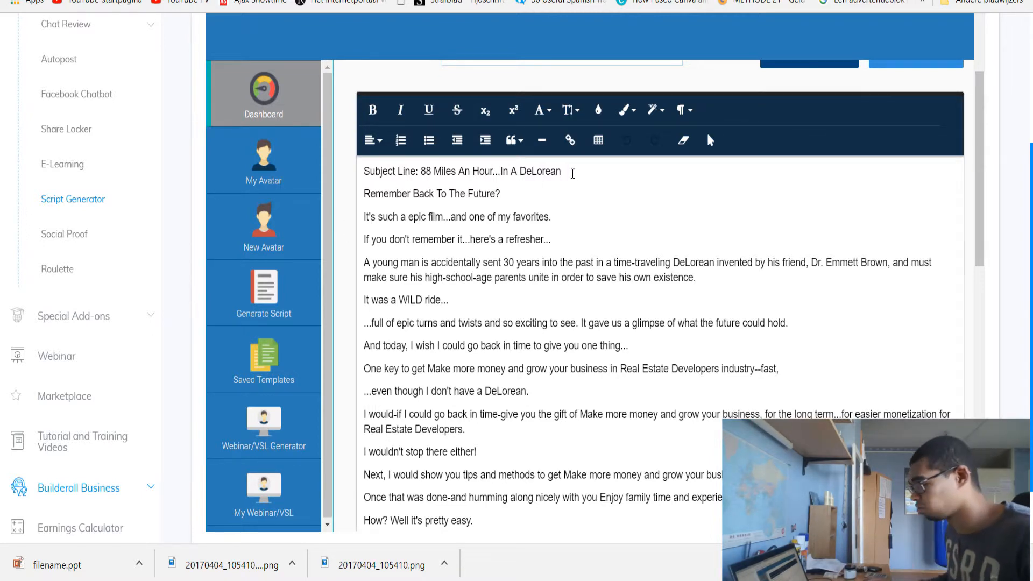
left_click_drag(573, 173, 425, 171)
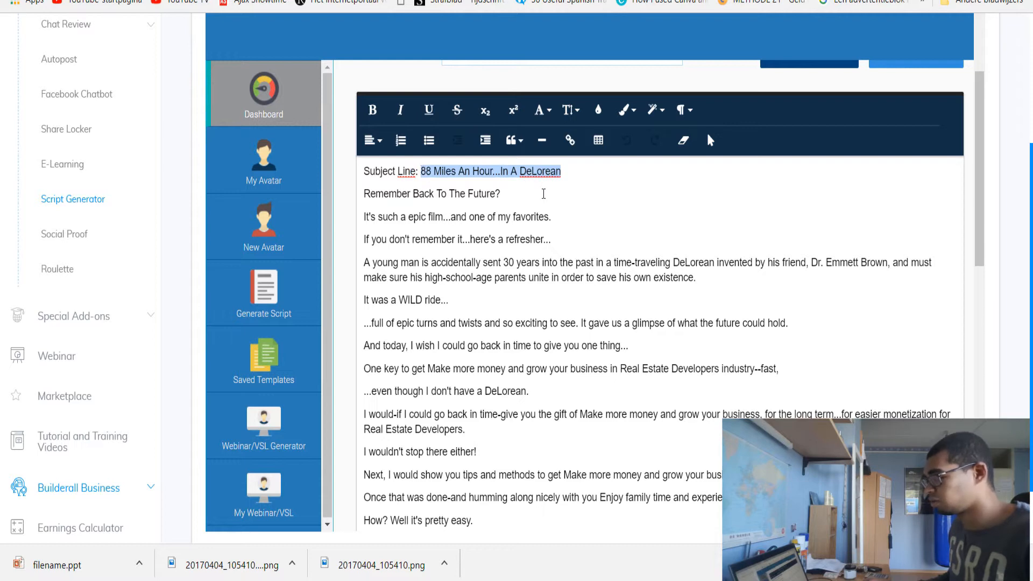
left_click(409, 209)
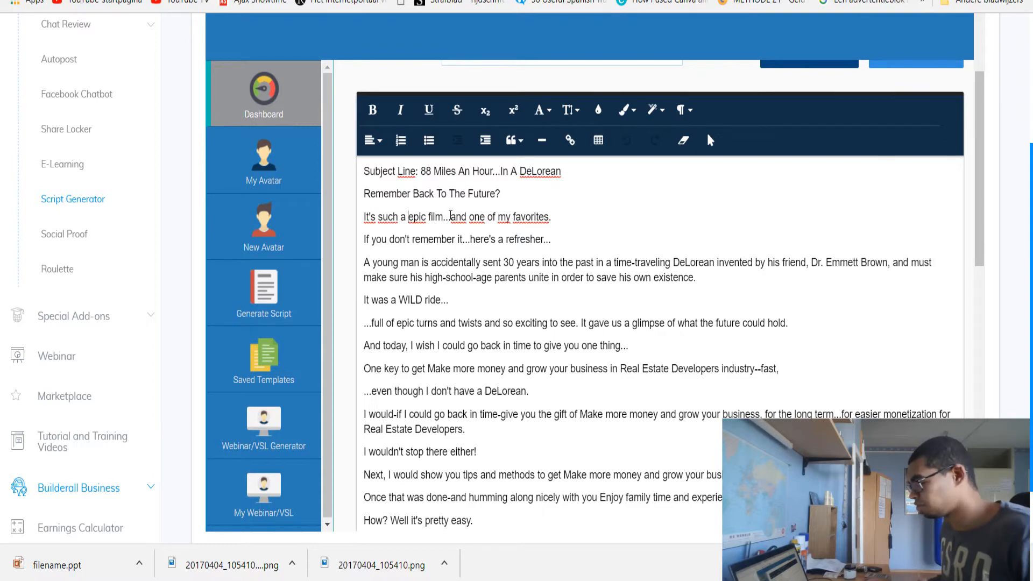
Step: Read the rest of the Back To The Future email down to its closing link note, and return to the script categories
scroll(444, 222, "down", 5)
scroll(444, 221, "down", 3)
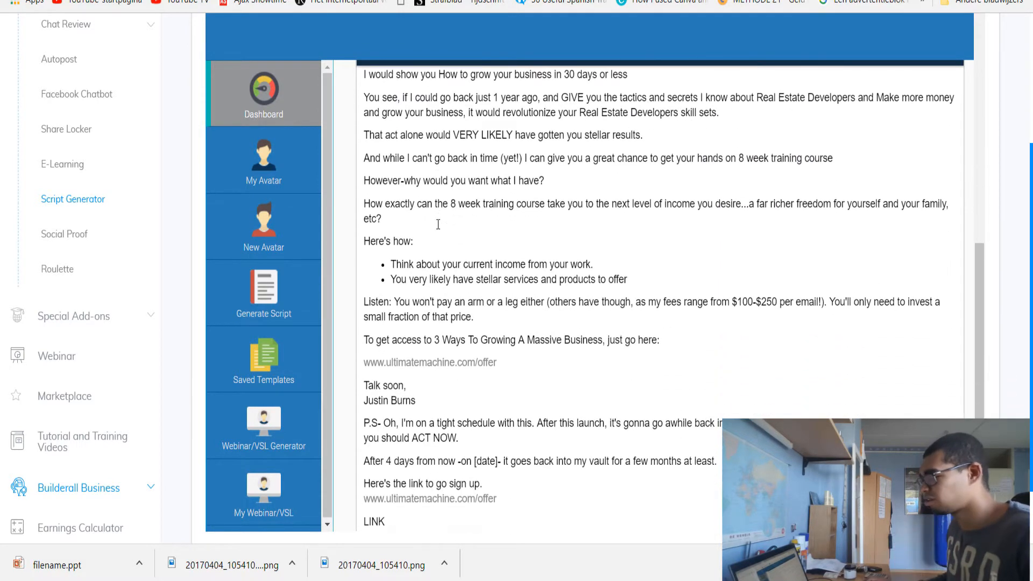
scroll(438, 224, "down", 2)
scroll(430, 231, "up", 5)
scroll(424, 245, "down", 5)
scroll(424, 245, "down", 5)
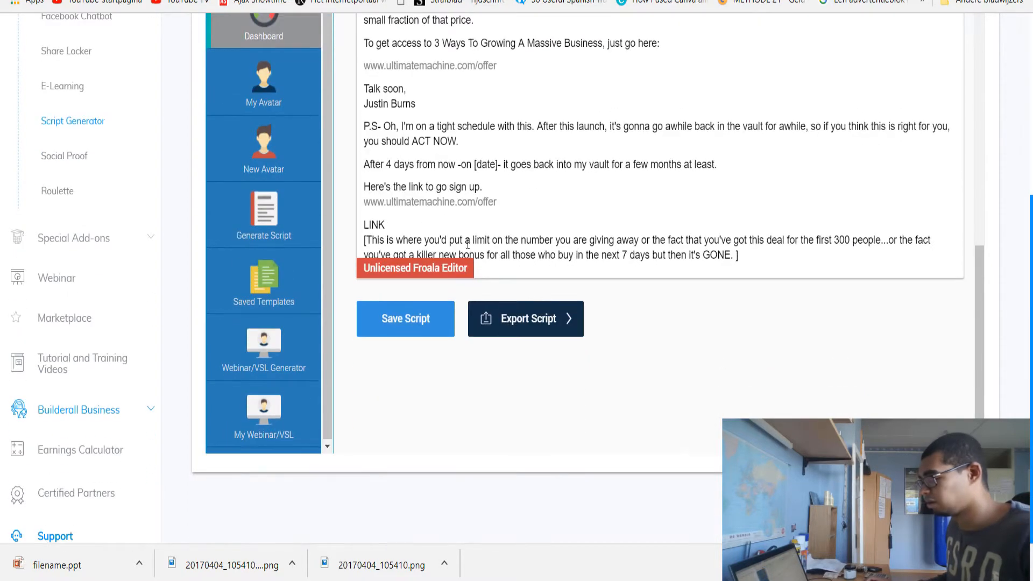
scroll(359, 316, "up", 15)
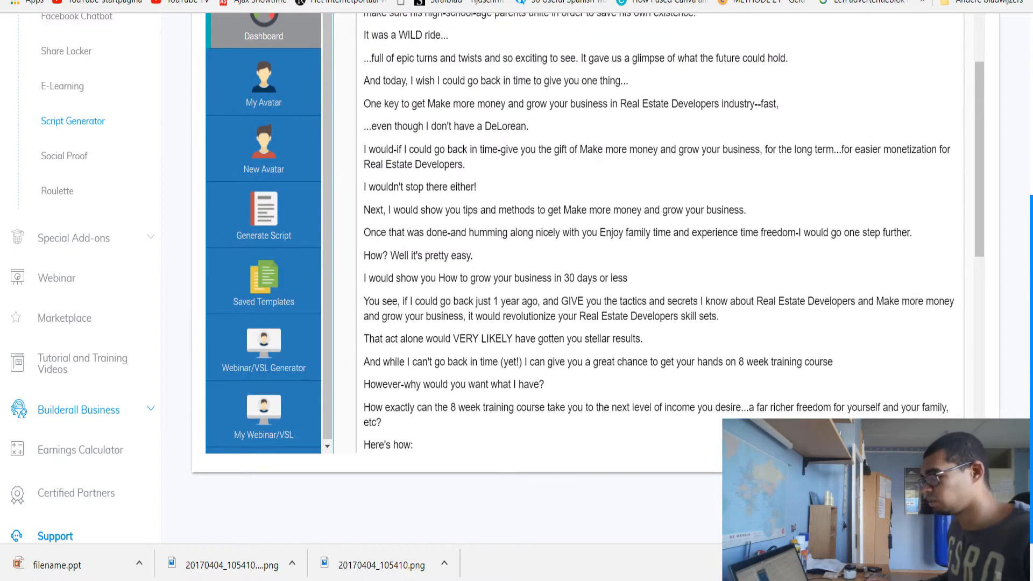
left_click(534, 435)
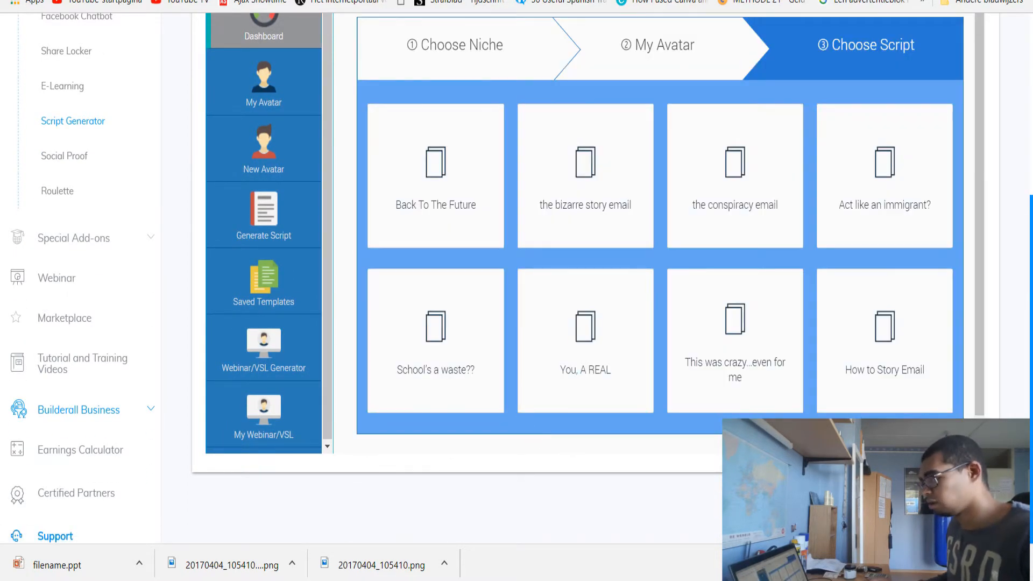
key("alt+Left")
Step: Open the Email Scripts category, generate the Customer Welcome Product Purchase Email Series, and point out the delivery time in its body
scroll(692, 395, "up", 3)
scroll(578, 329, "down", 1)
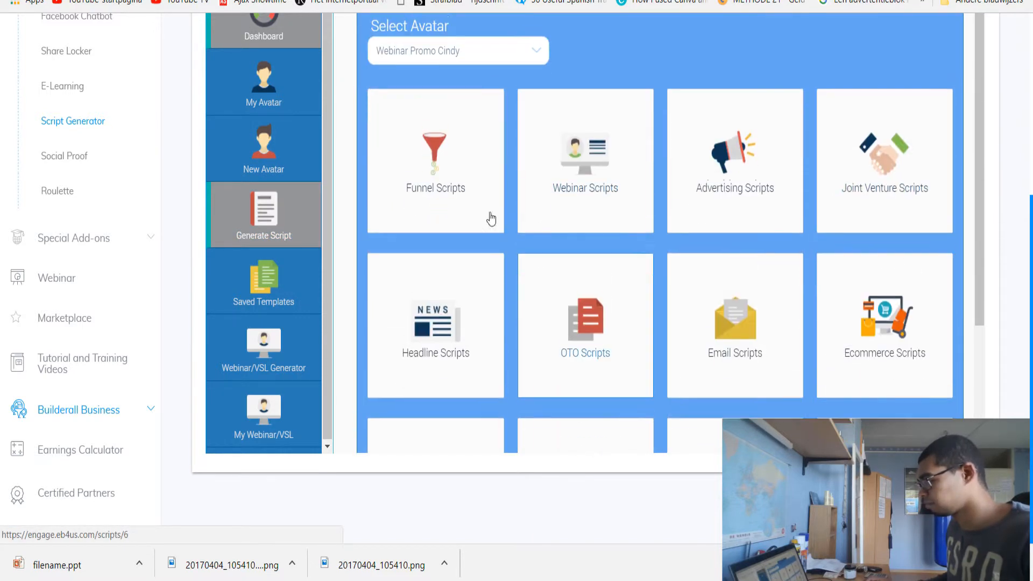
left_click(691, 369)
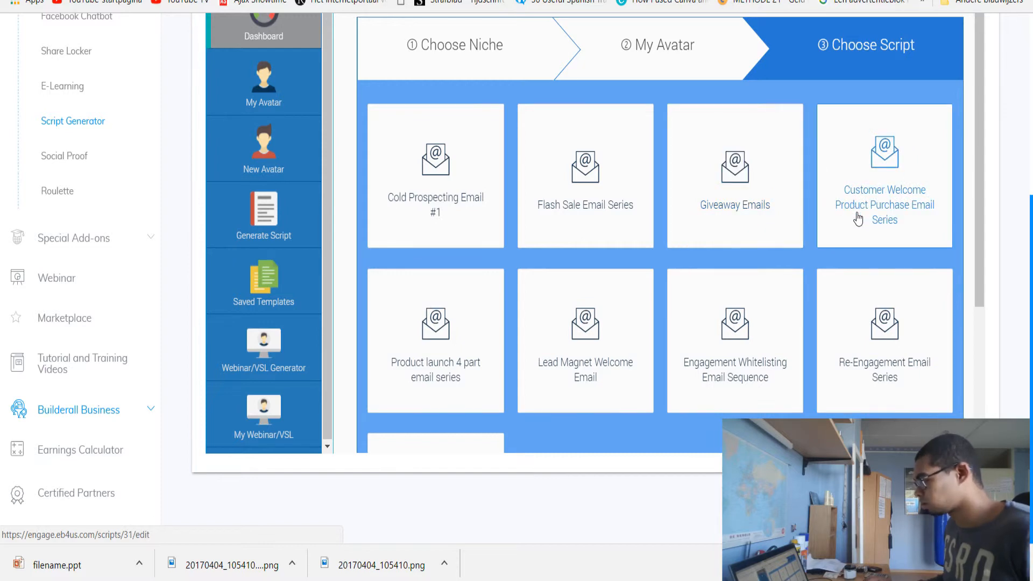
left_click(849, 281)
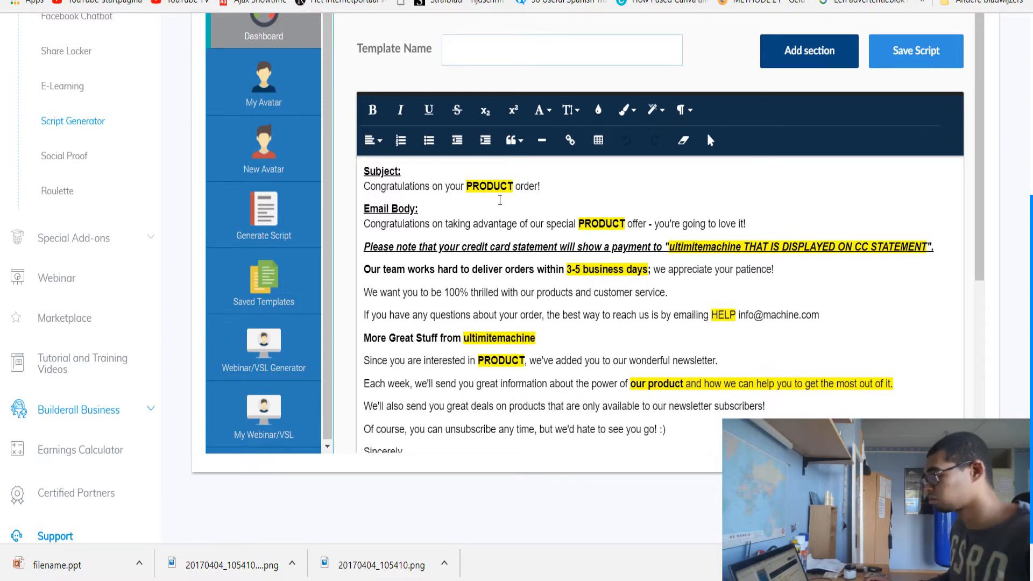
scroll(554, 151, "down", 2)
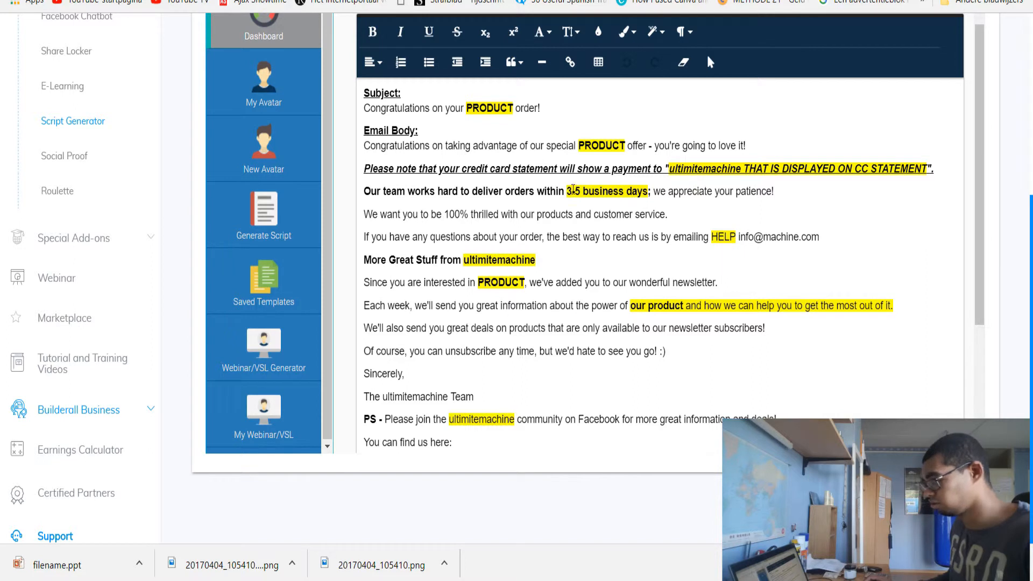
left_click_drag(568, 193, 582, 195)
left_click(584, 194)
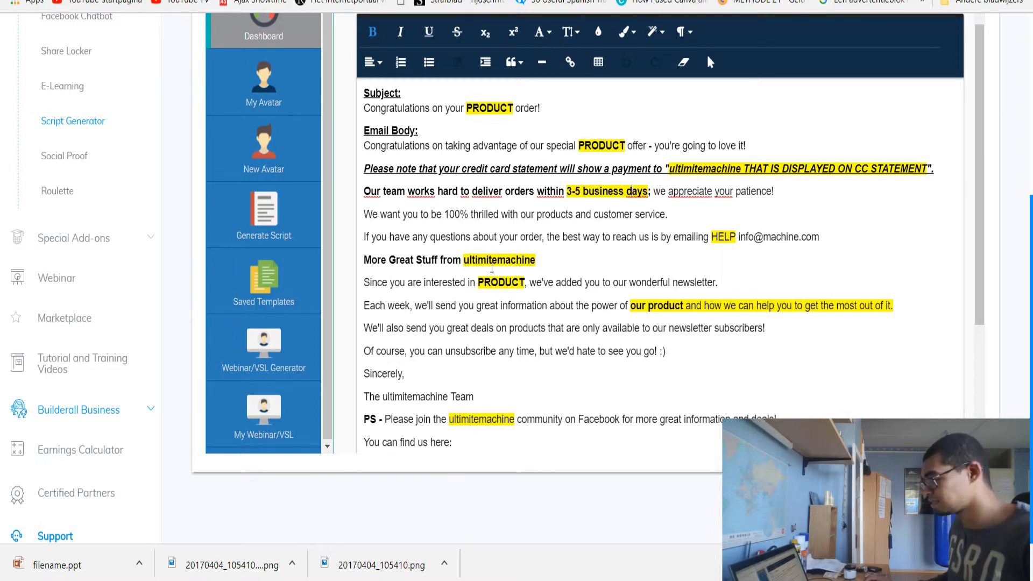
Step: Read the remaining newsletter and Facebook community lines of the customer welcome email, and return to the email script choices
scroll(532, 229, "down", 3)
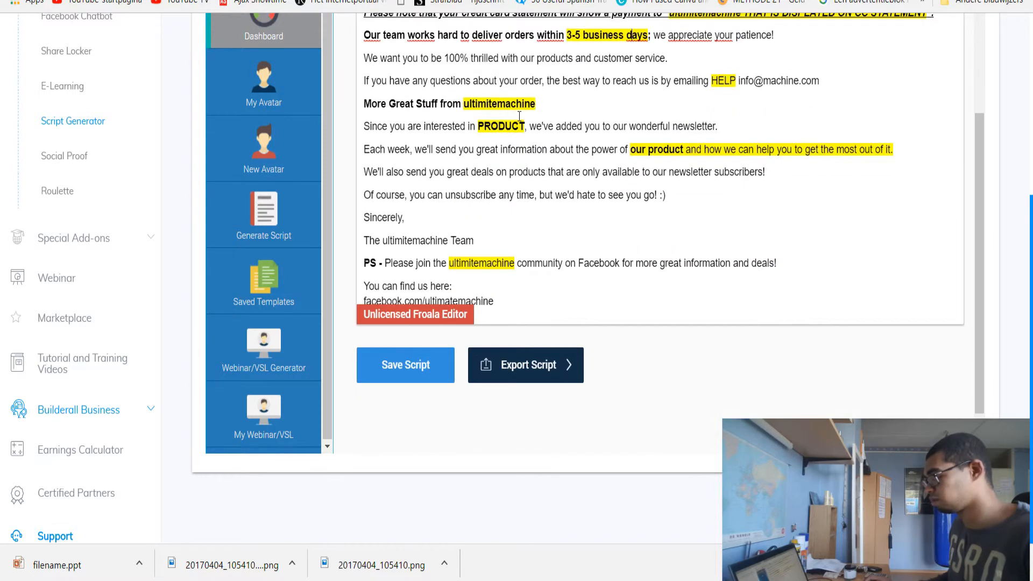
scroll(510, 179, "down", 1)
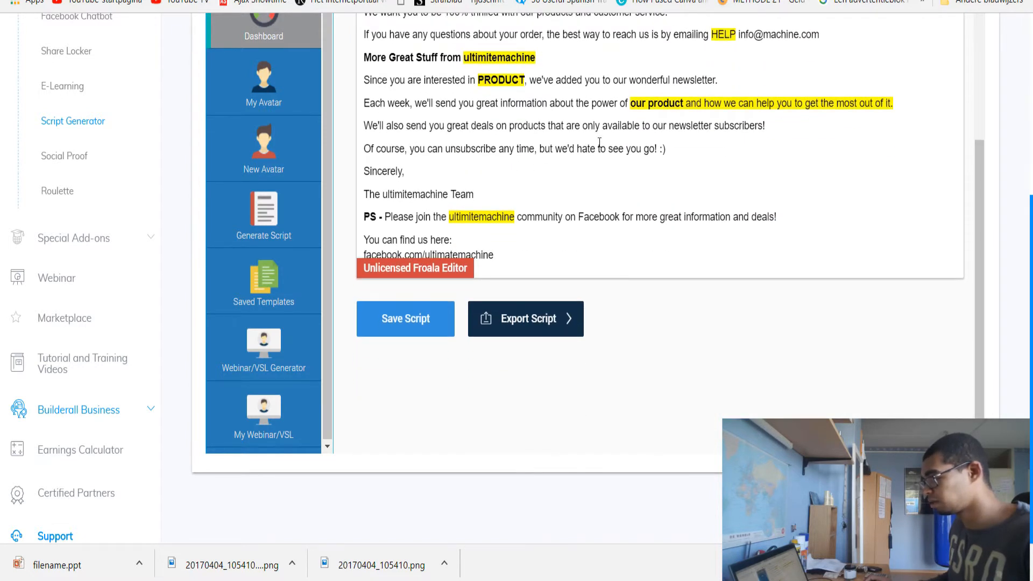
scroll(520, 149, "up", 6)
key("alt+Left")
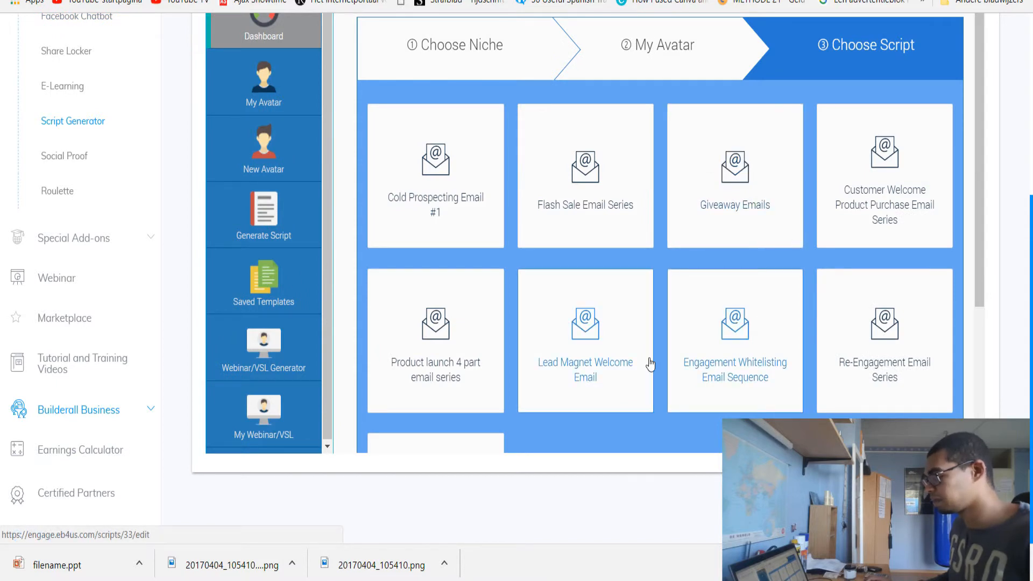
Step: Return to the script categories and open the Select Avatar list to view the available avatars
left_click(678, 342)
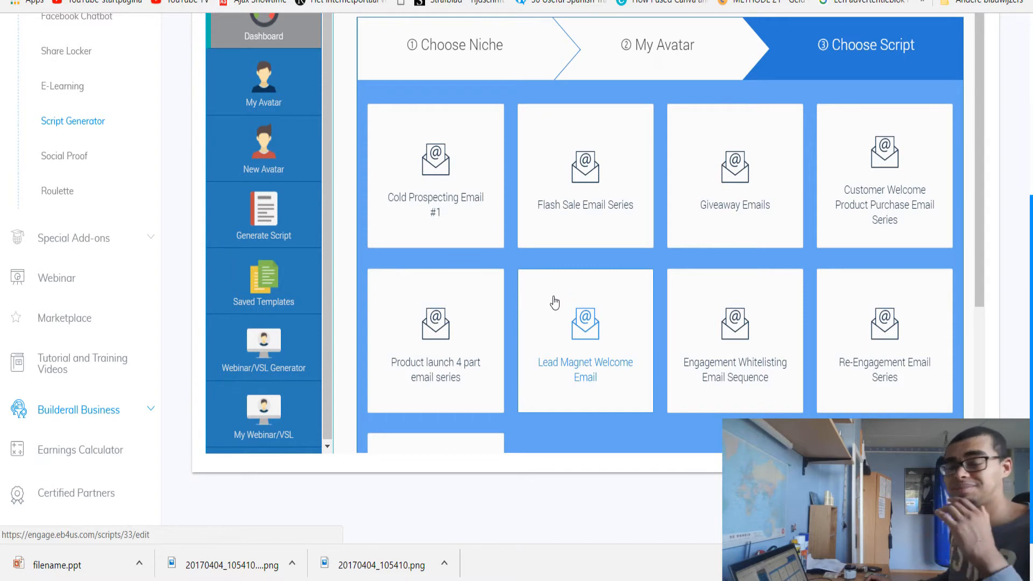
scroll(553, 300, "up", 5)
key("alt+Left")
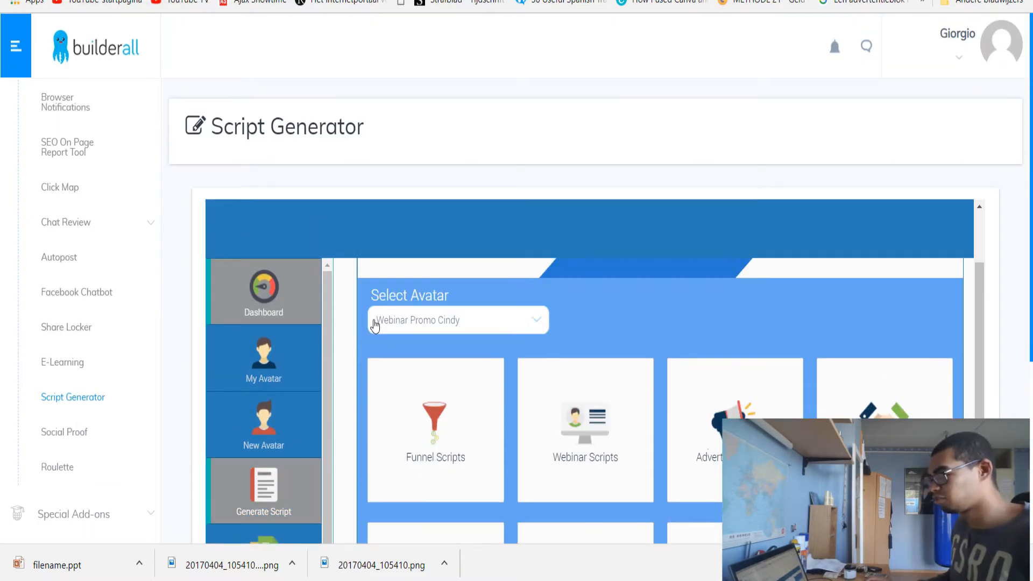
scroll(424, 354, "down", 2)
scroll(431, 391, "up", 3)
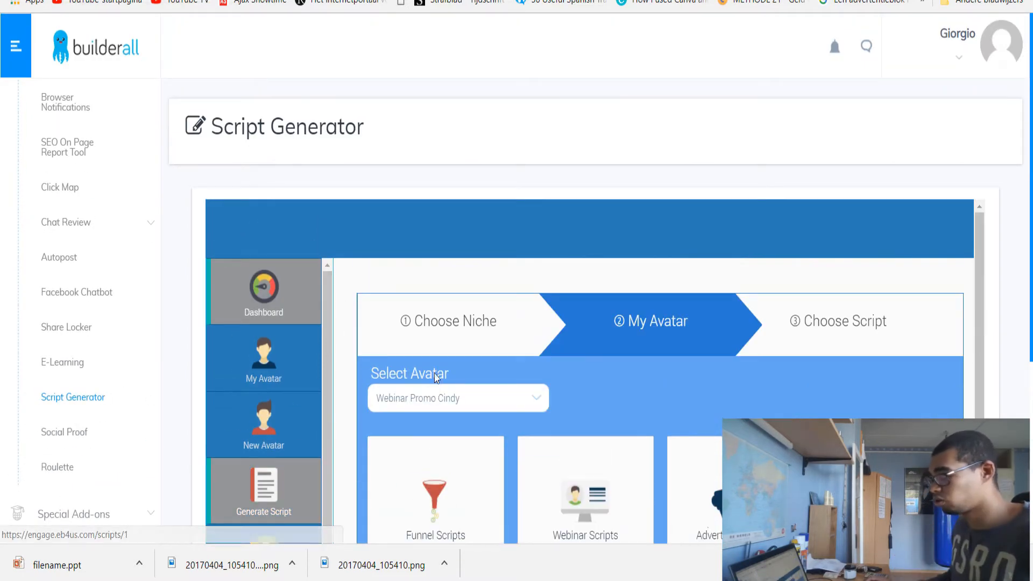
left_click(437, 400)
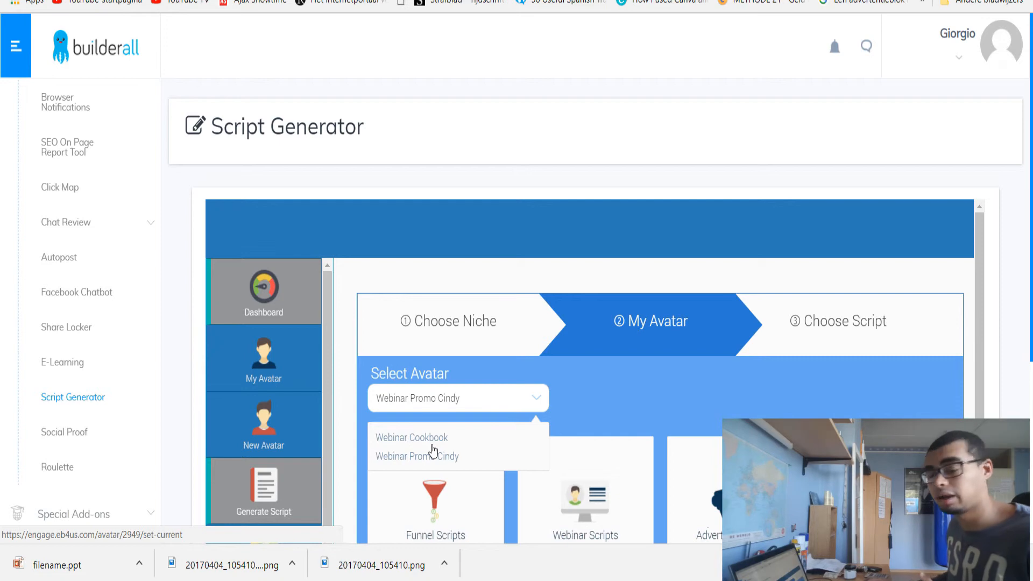
scroll(434, 451, "down", 3)
scroll(618, 203, "down", 4)
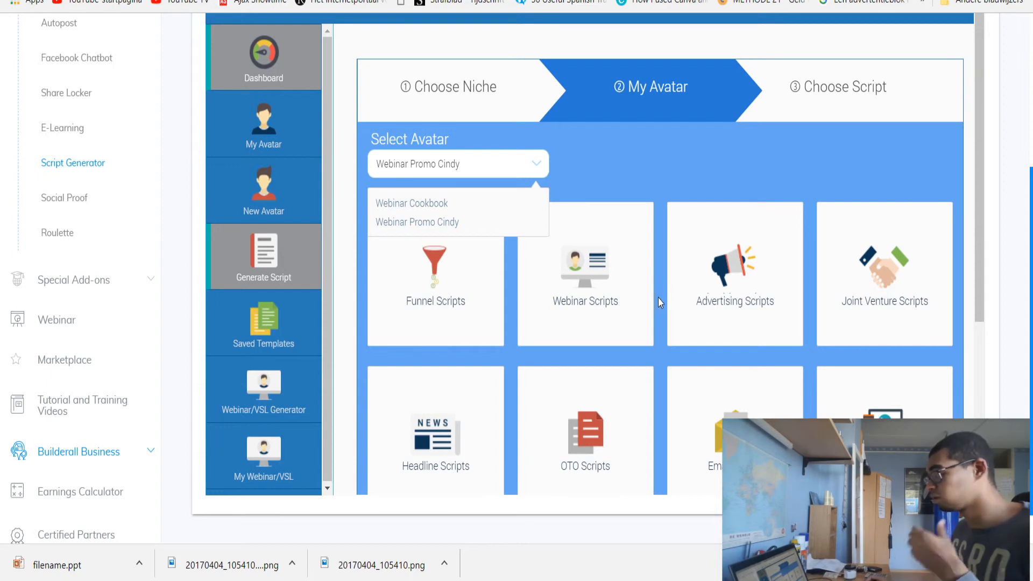
scroll(659, 301, "up", 2)
scroll(662, 268, "up", 3)
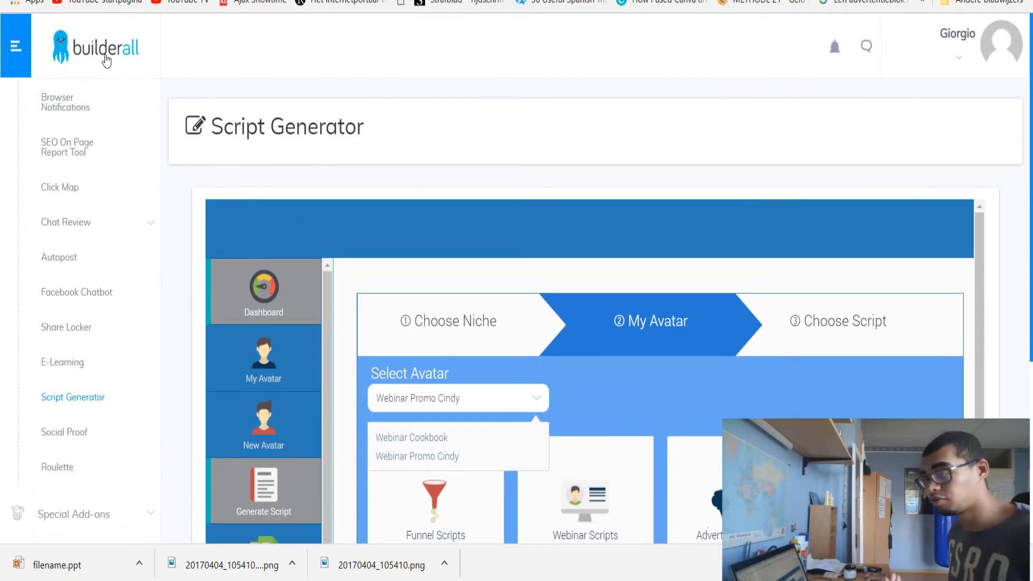
scroll(169, 211, "down", 3)
scroll(169, 211, "up", 3)
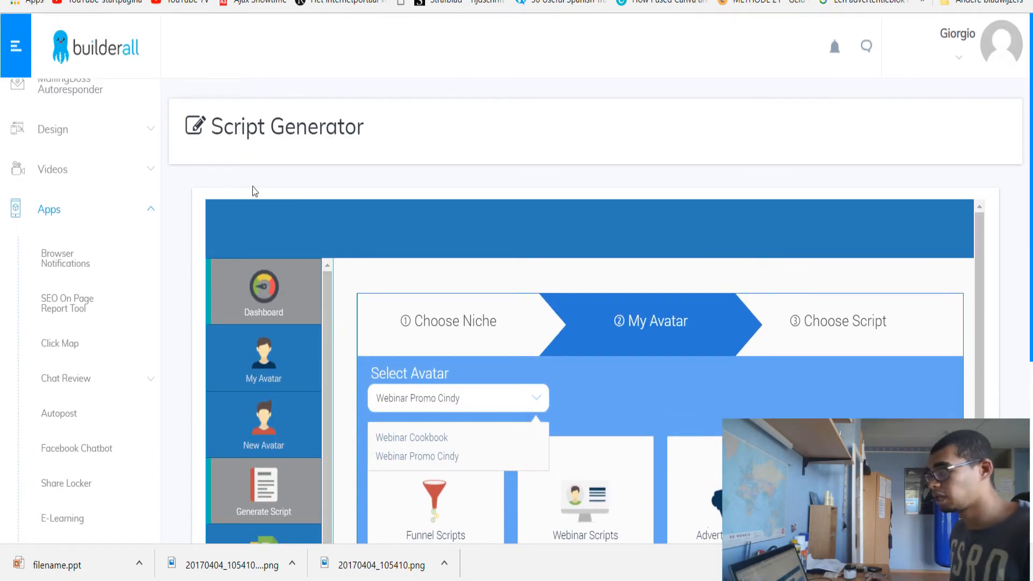